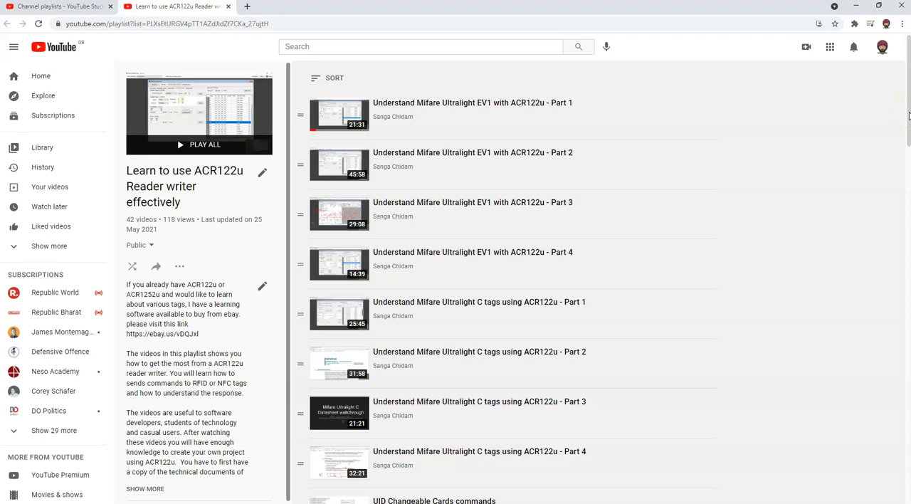
# Step: Look through the videos in the playlist "Learn to use ACR122u Reader writer effectively"
pyautogui.moveTo(908, 115)
pyautogui.mouseDown()
pyautogui.moveTo(907, 133)
pyautogui.moveTo(908, 112)
pyautogui.mouseUp()
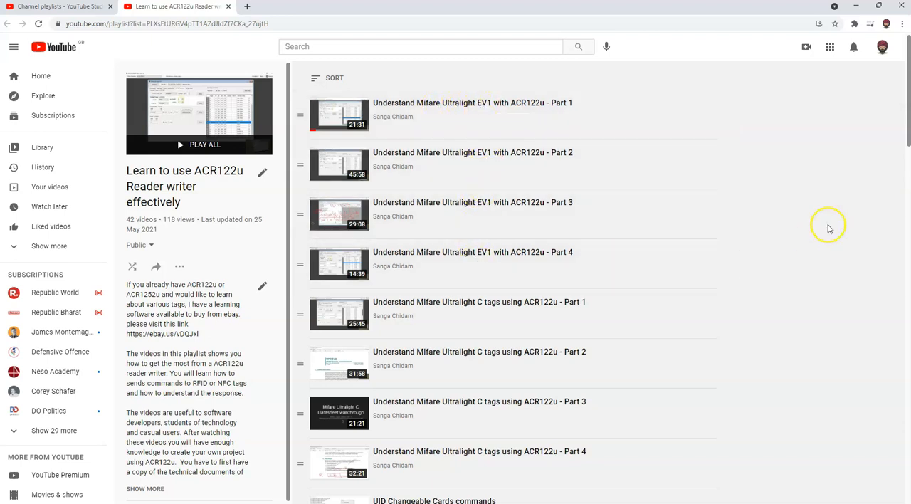
pyautogui.moveTo(907, 139); pyautogui.dragTo(907, 503)
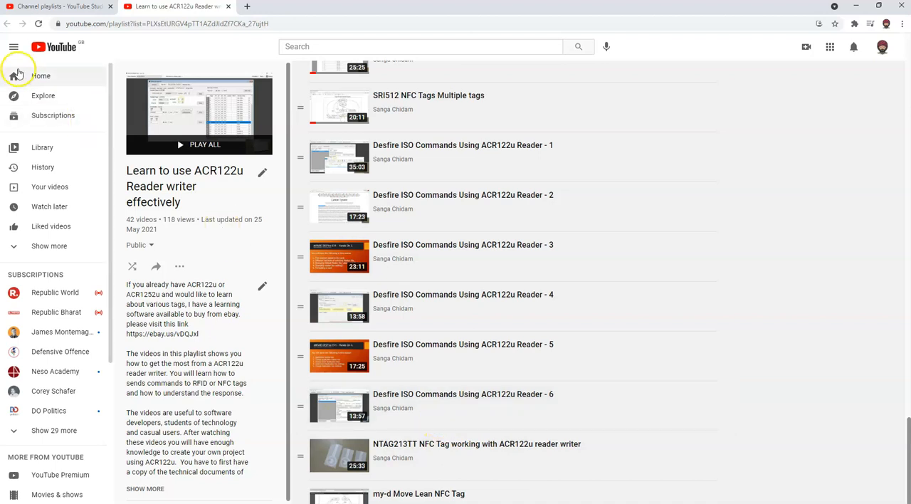
pyautogui.click(8, 25)
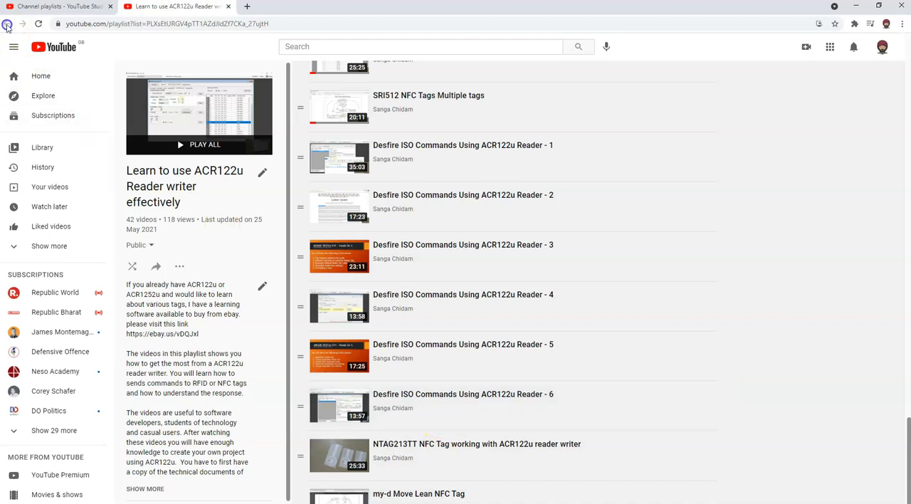
# Step: Browse the channel's playlists in YouTube Studio, continuing onto the next page of the list
pyautogui.click(67, 9)
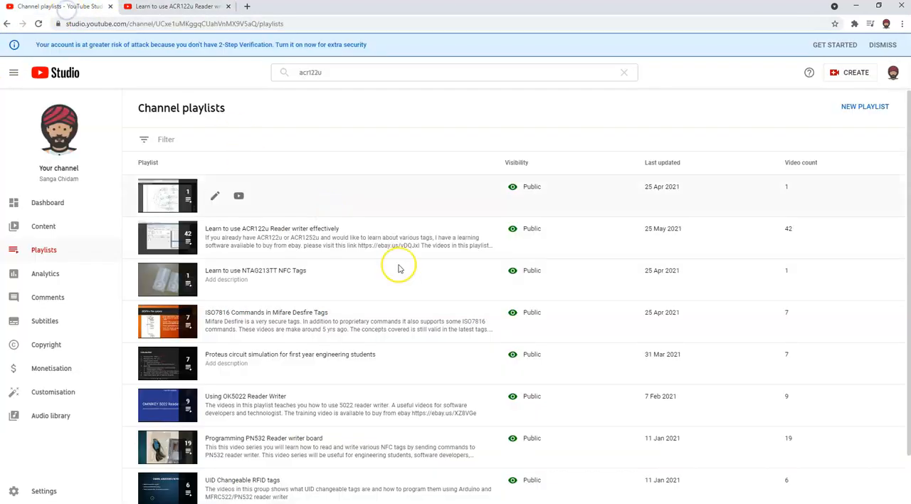
pyautogui.scroll(-2, 400, 267)
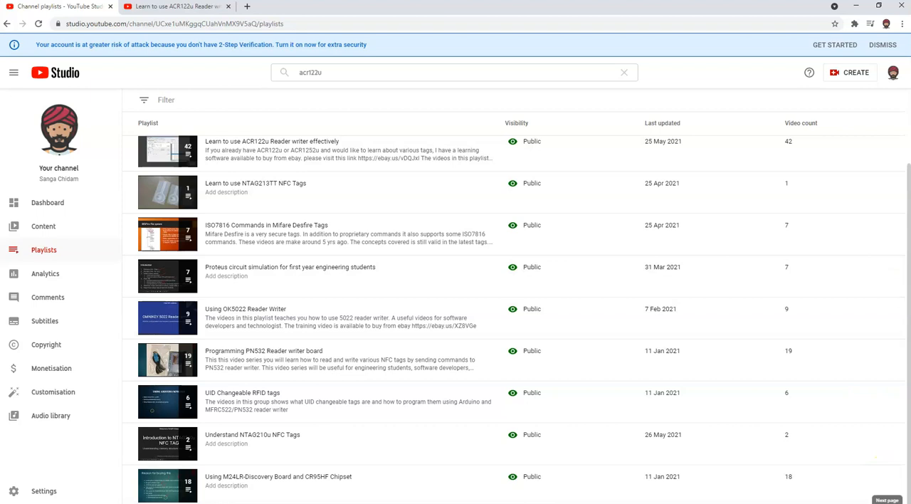
pyautogui.click(887, 501)
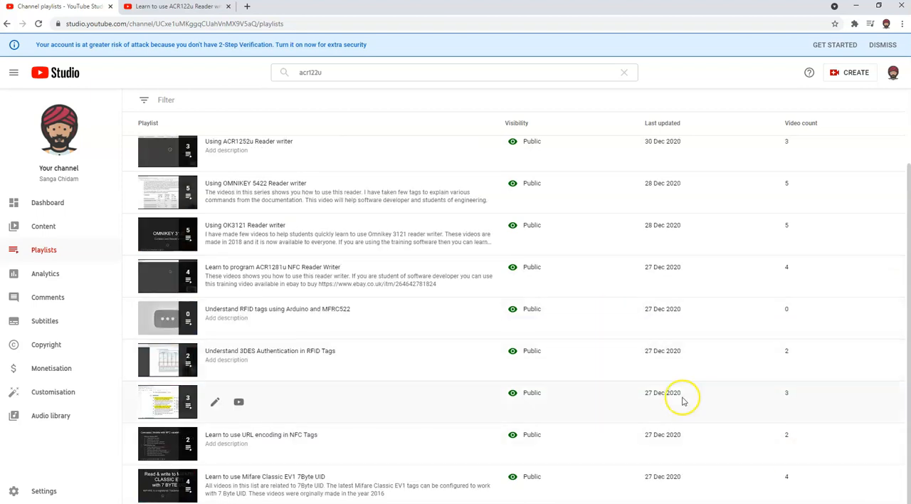
pyautogui.click(895, 501)
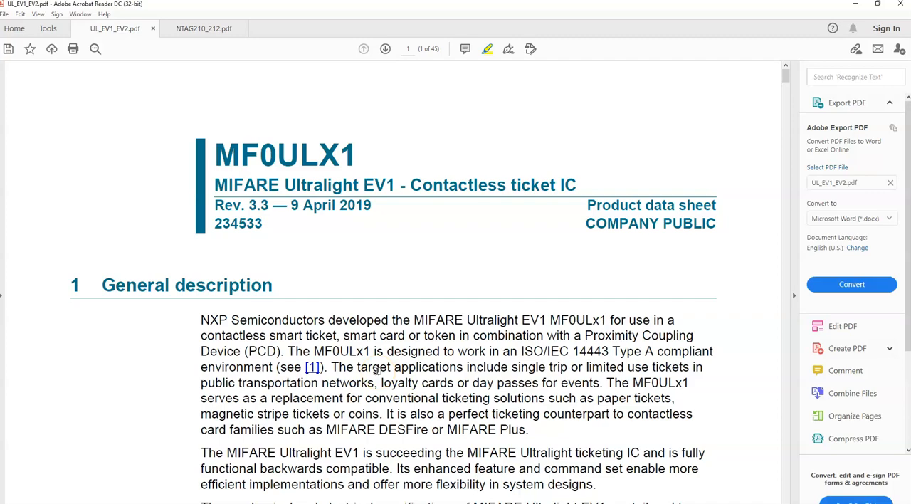
# Step: Examine the MIFARE Ultralight EV1 data sheet UL_EV1_EV2.pdf through to section 8.5, Memory organization, and its Figure 5
pyautogui.scroll(-20, 378, 369)
pyautogui.scroll(-20, 377, 371)
pyautogui.scroll(-12, 377, 371)
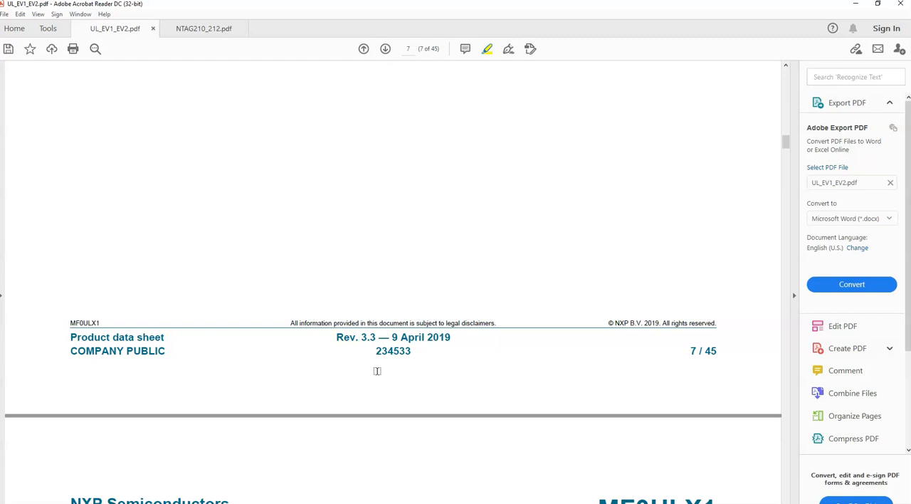
pyautogui.scroll(-5, 378, 371)
pyautogui.scroll(-5, 377, 370)
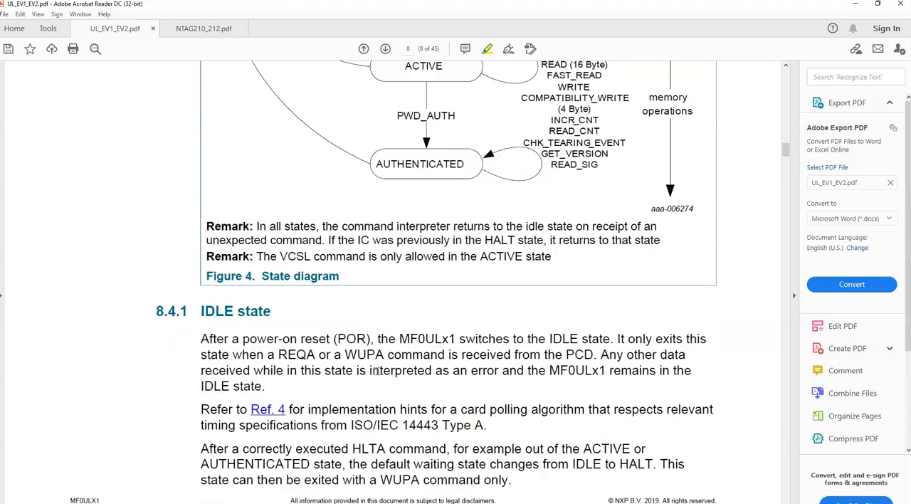
pyautogui.scroll(-15, 378, 371)
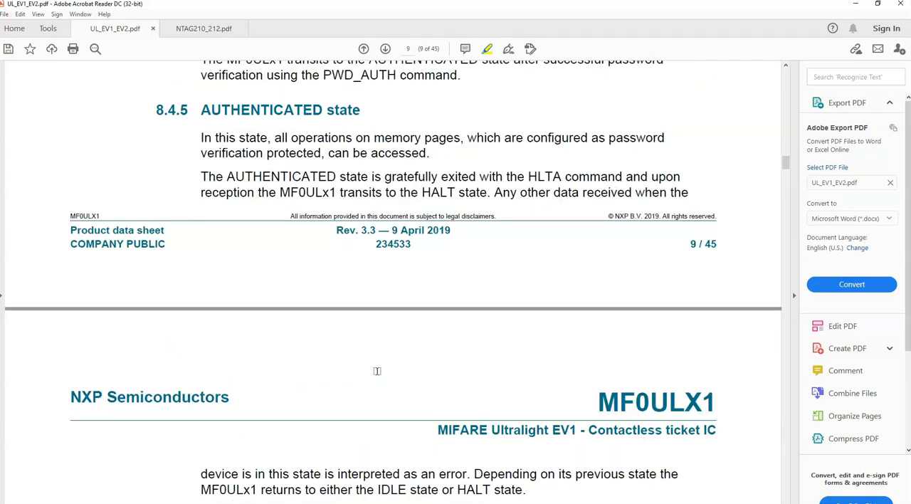
pyautogui.scroll(-10, 377, 371)
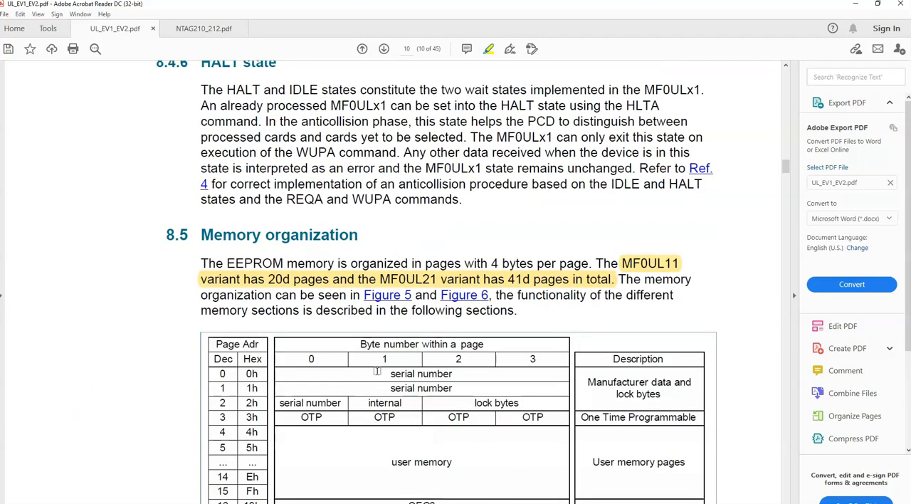
pyautogui.scroll(-10, 377, 371)
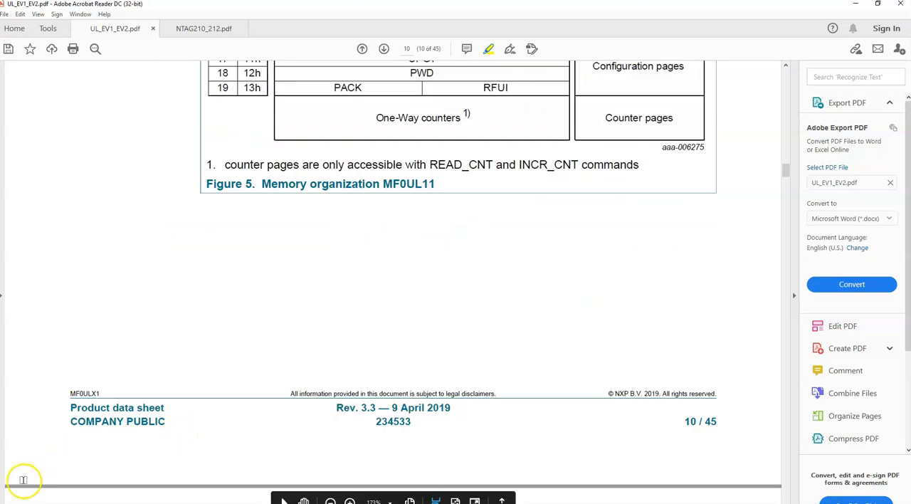
# Step: Switch to ACR122U Made Easy and read its release notes from version 2.9 back to 1.0, then close them
pyautogui.click(89, 503)
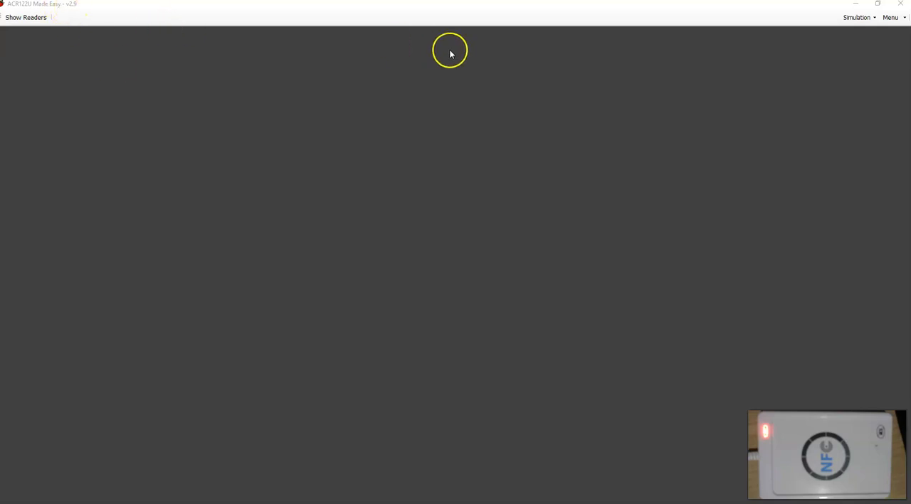
pyautogui.click(902, 19)
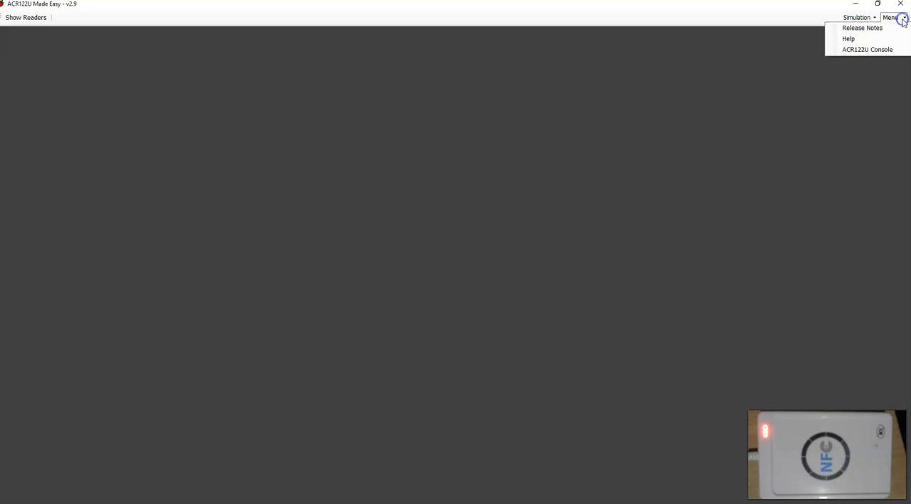
pyautogui.click(866, 30)
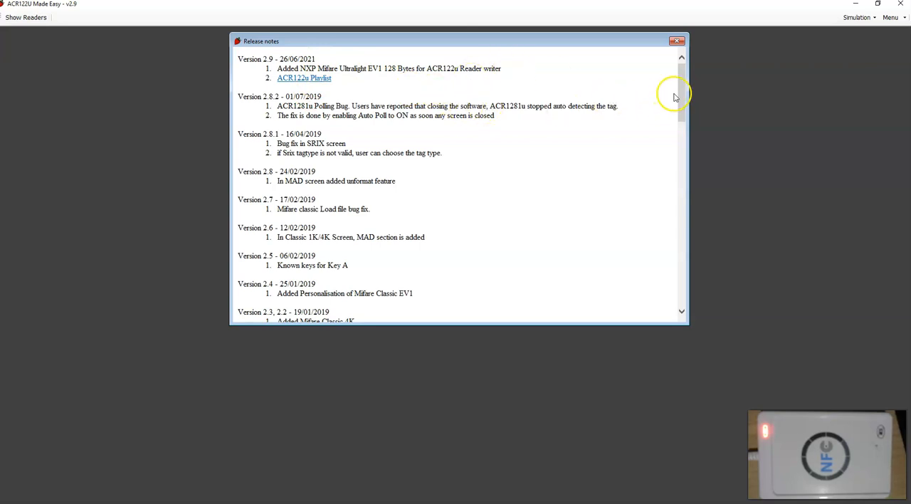
pyautogui.moveTo(683, 89); pyautogui.dragTo(678, 284)
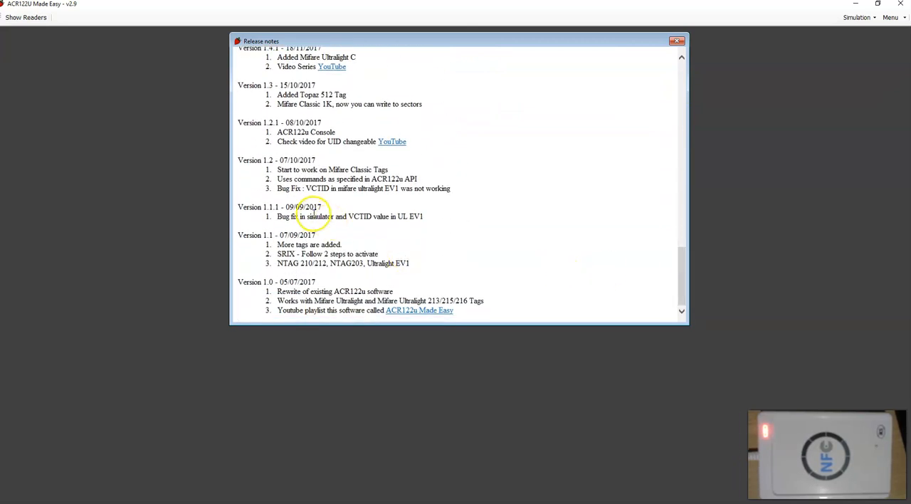
pyautogui.click(309, 207)
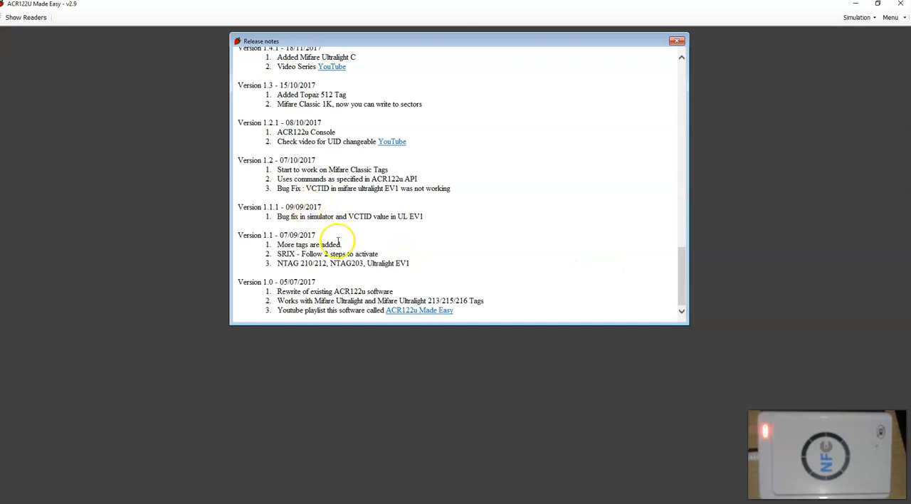
pyautogui.click(310, 236)
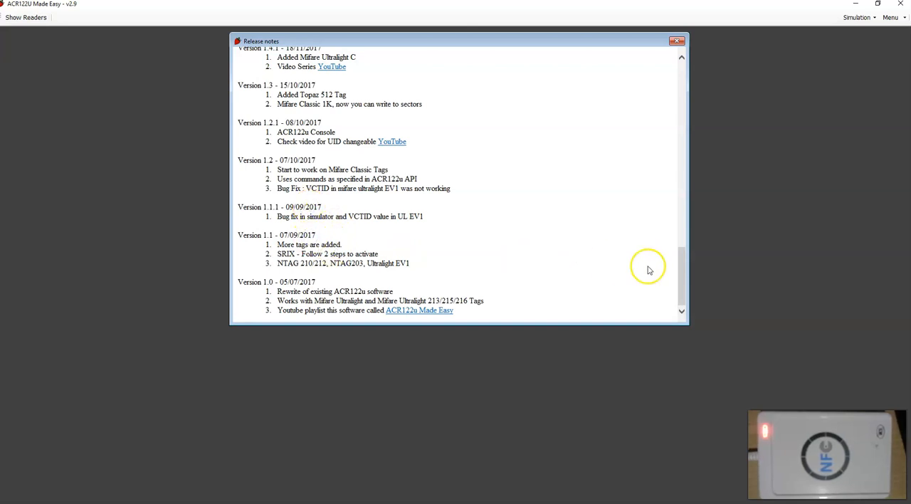
pyautogui.moveTo(677, 284); pyautogui.dragTo(677, 58)
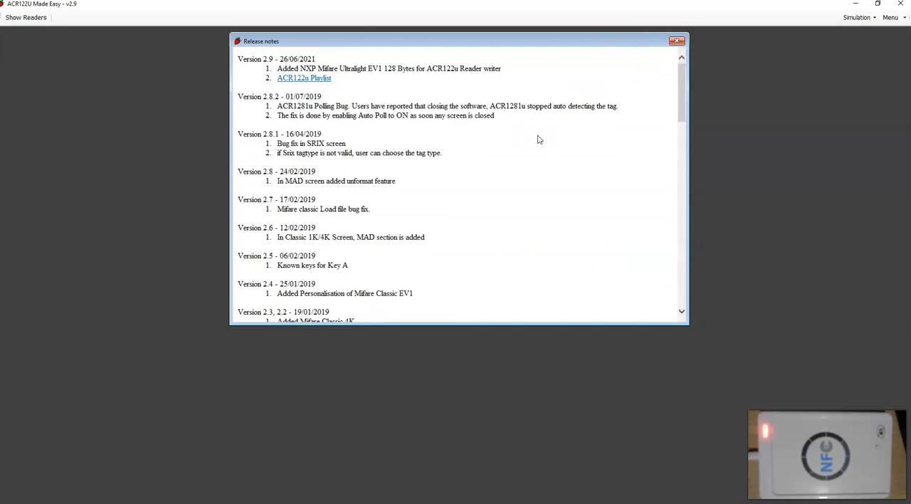
pyautogui.click(677, 40)
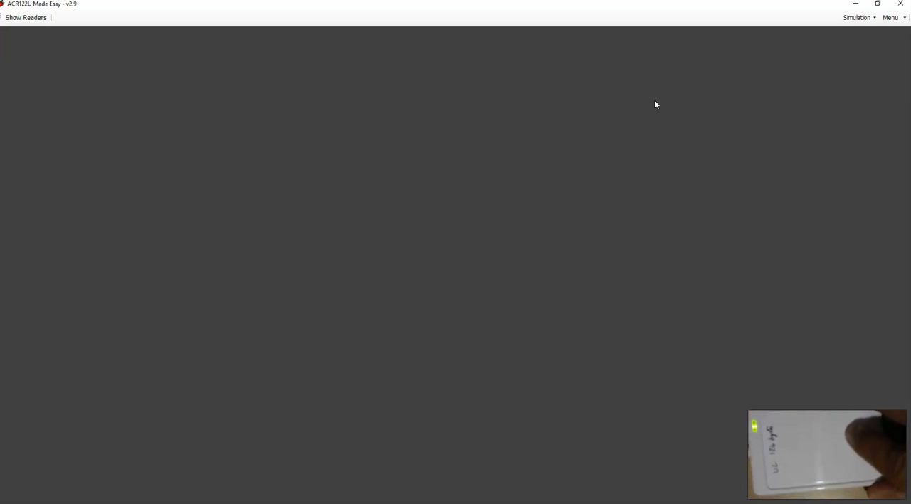
# Step: Load the connected ACS ACR122 0 reader and activate the tag on it as MIFARE ULTRALIGHT EV1
pyautogui.click(9, 18)
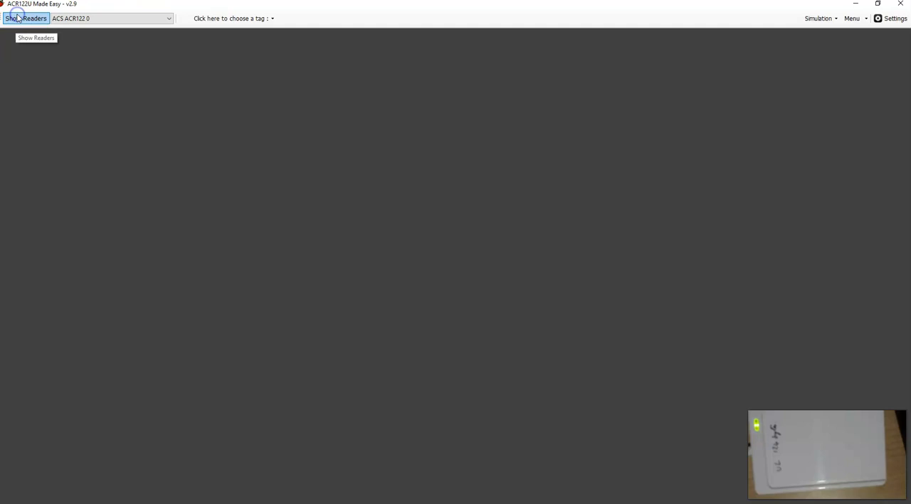
pyautogui.click(232, 18)
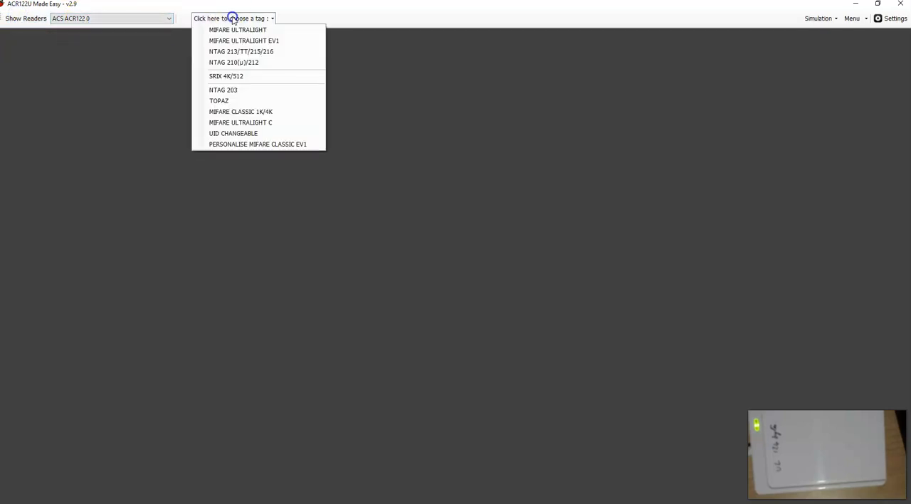
pyautogui.click(246, 43)
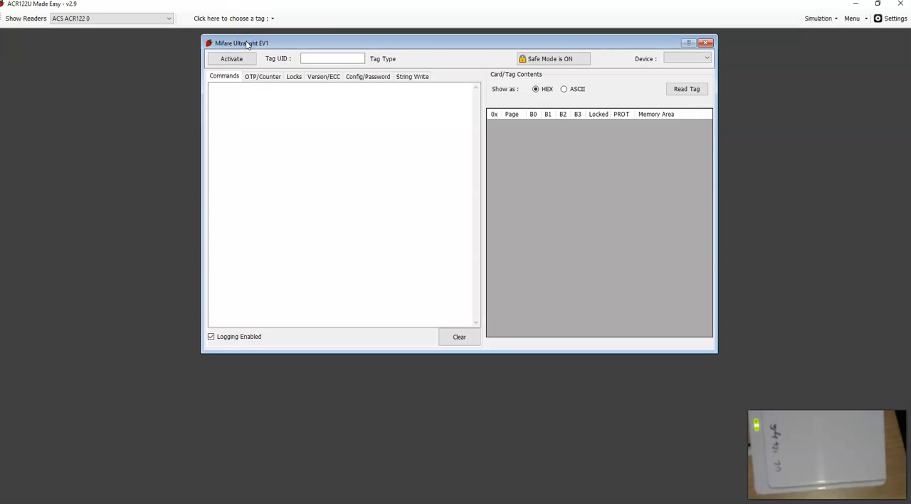
pyautogui.click(241, 59)
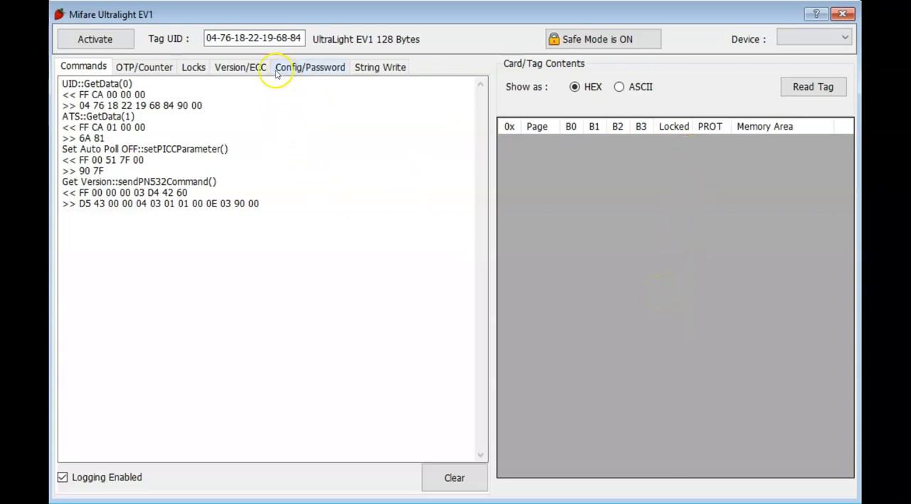
# Step: Inspect the Get Version response in the command log, highlighting its storage size byte
pyautogui.click(191, 69)
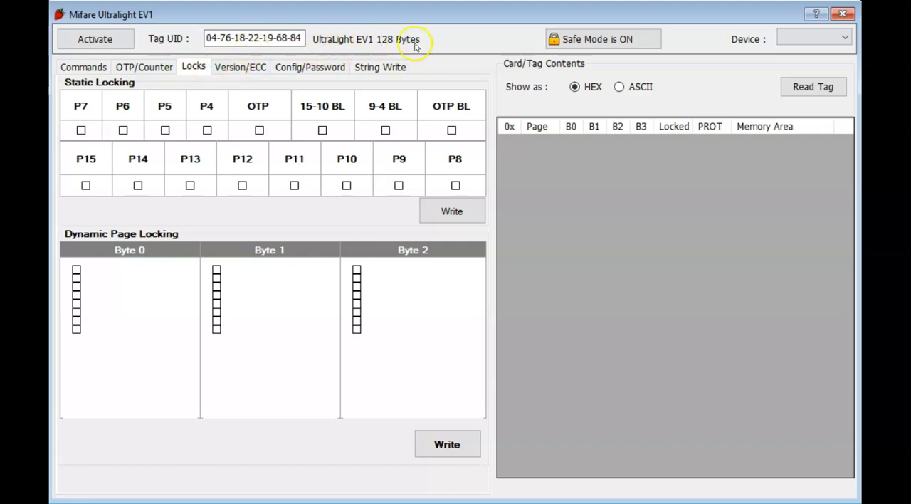
pyautogui.click(231, 70)
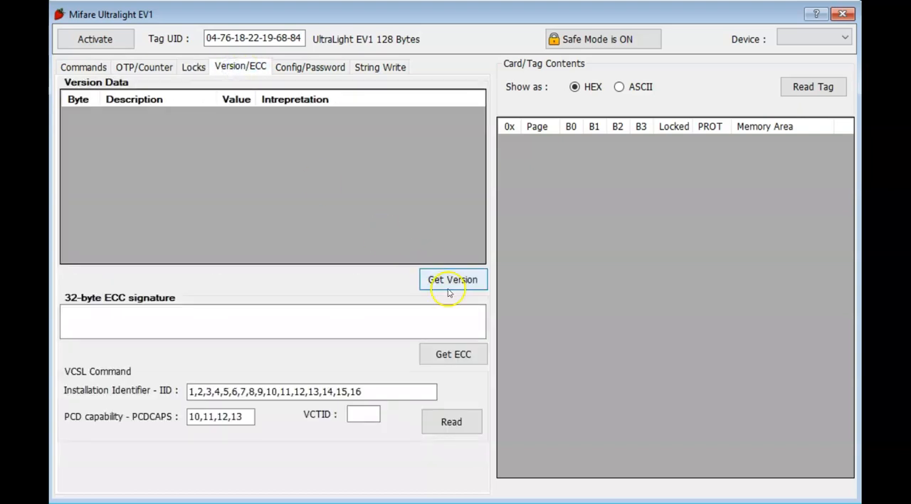
pyautogui.click(442, 285)
pyautogui.click(71, 66)
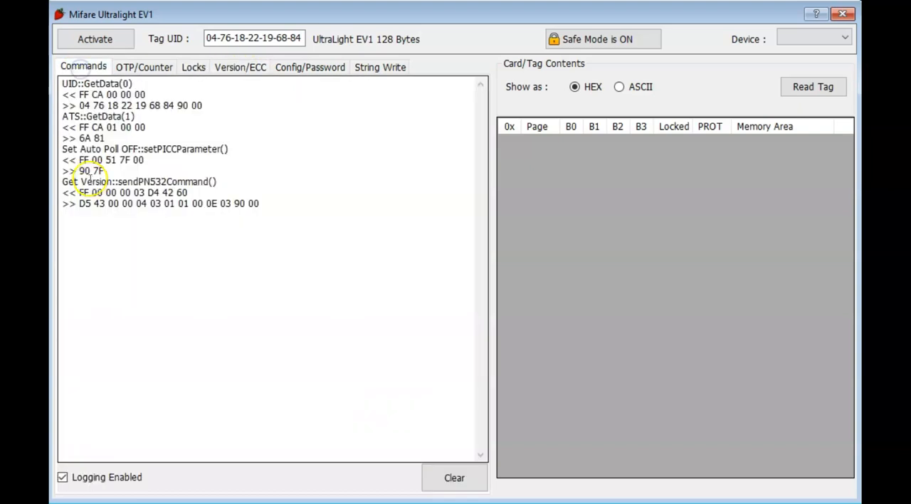
pyautogui.moveTo(62, 183); pyautogui.dragTo(114, 183)
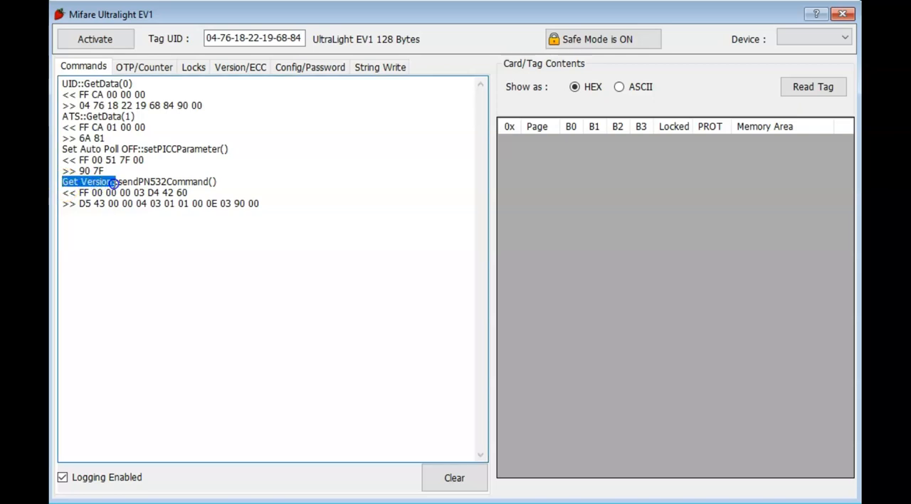
pyautogui.click(81, 203)
pyautogui.moveTo(91, 204); pyautogui.dragTo(213, 204)
pyautogui.click(206, 220)
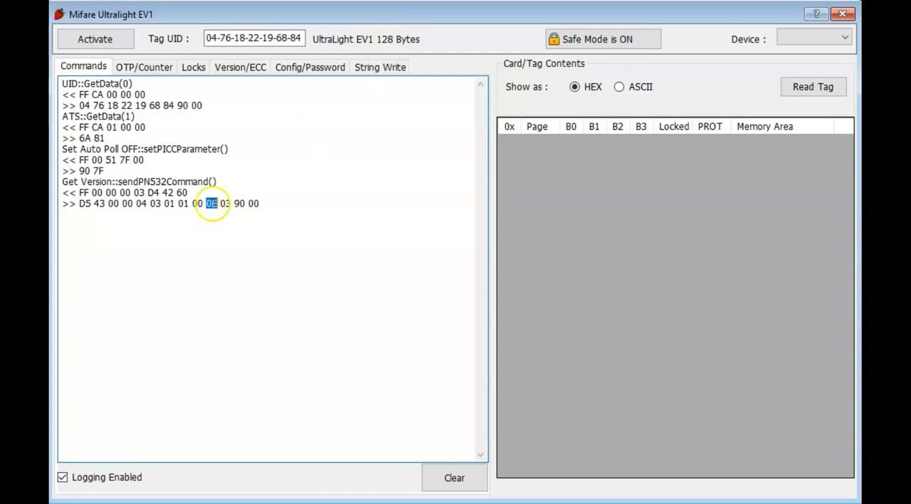
pyautogui.click(209, 218)
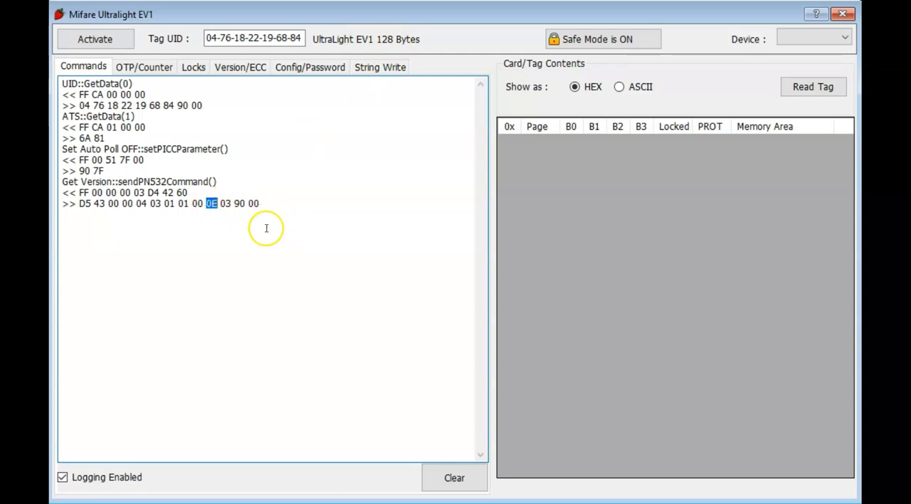
# Step: Retrieve the tag's version data, check the storage size entry at byte 6, and get the 32-byte ECC signature
pyautogui.click(233, 67)
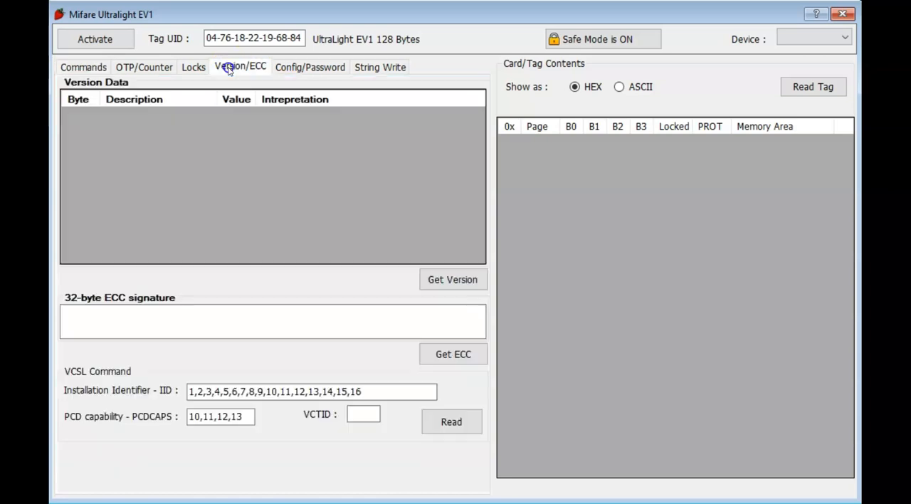
pyautogui.click(431, 280)
pyautogui.click(77, 218)
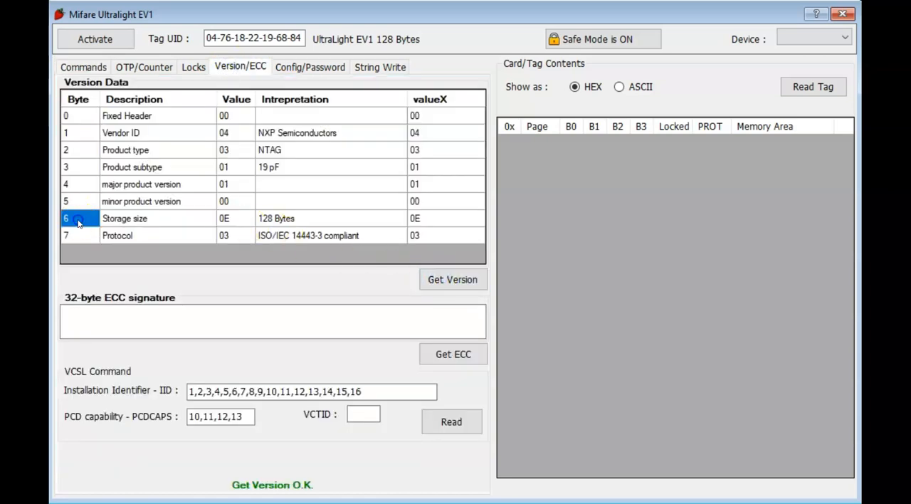
pyautogui.click(274, 221)
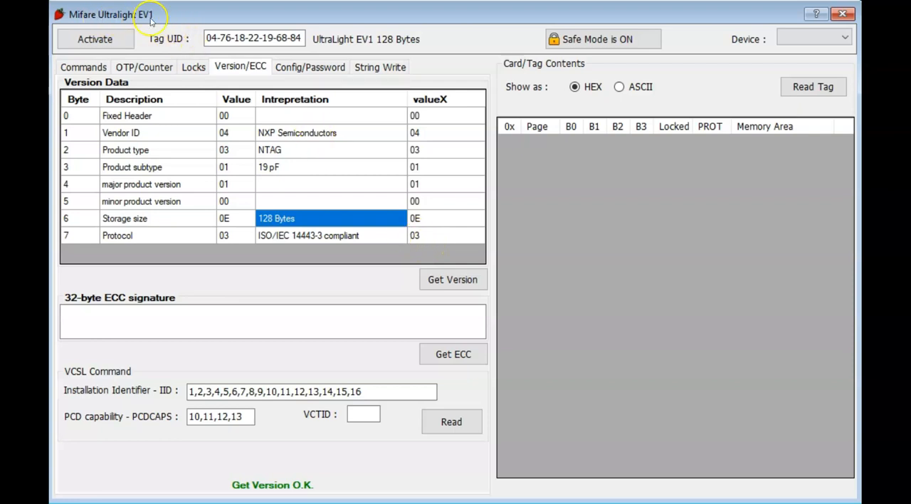
pyautogui.click(445, 354)
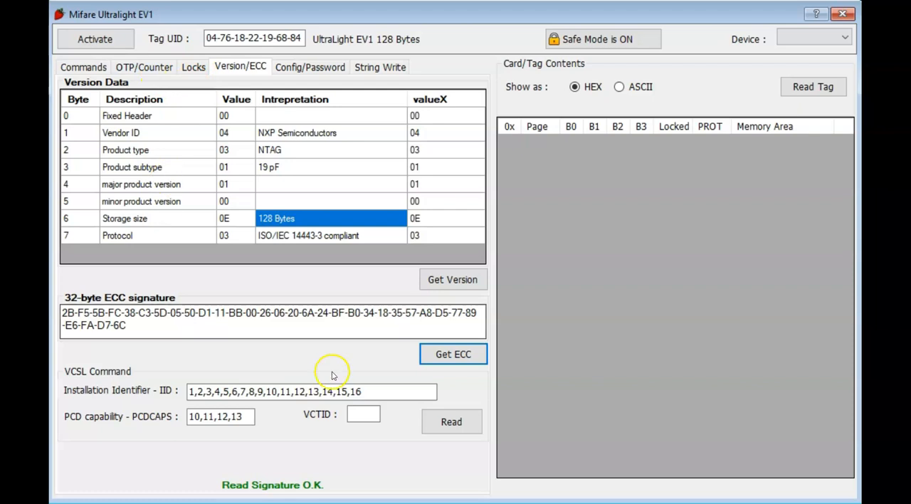
# Step: Run the VCSL command with the preset IID and PCDCAPS values, and read the full tag contents
pyautogui.click(193, 67)
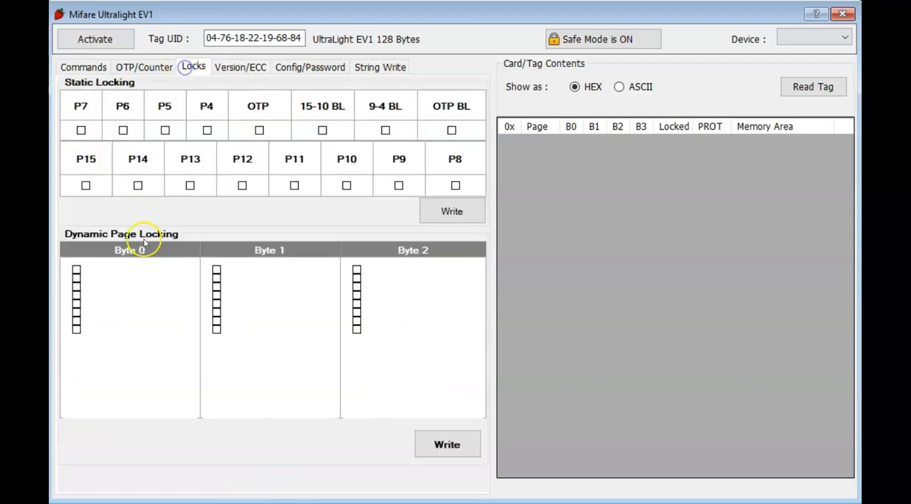
pyautogui.click(238, 65)
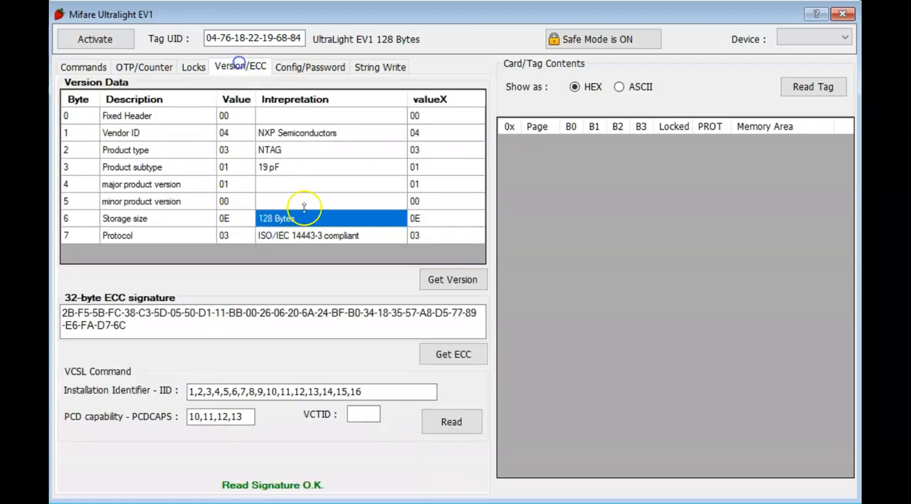
pyautogui.click(450, 422)
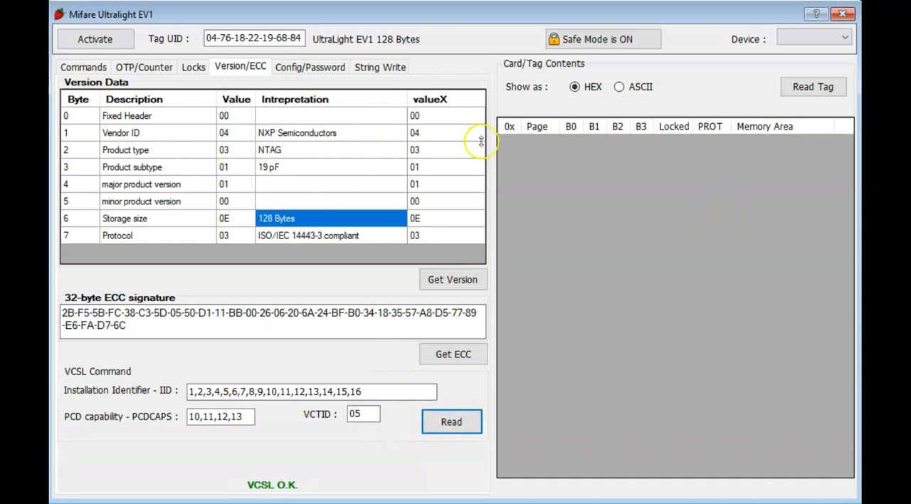
pyautogui.click(806, 87)
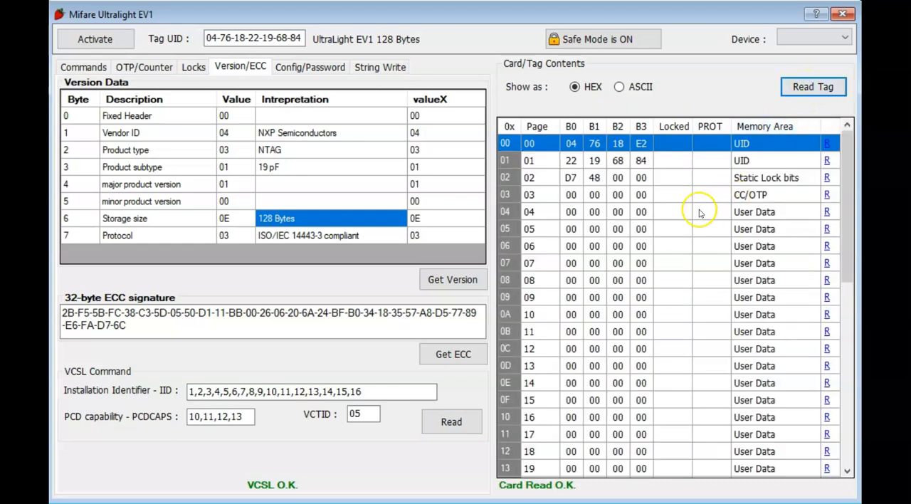
# Step: Inspect the Read Binary commands in the command log, highlighting the entry for address 28
pyautogui.click(77, 66)
pyautogui.scroll(-10, 198, 280)
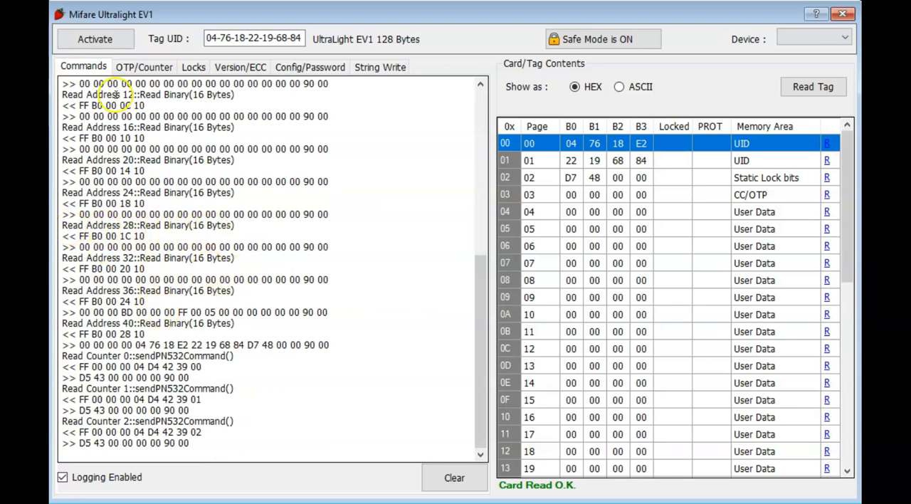
pyautogui.moveTo(63, 225); pyautogui.dragTo(236, 227)
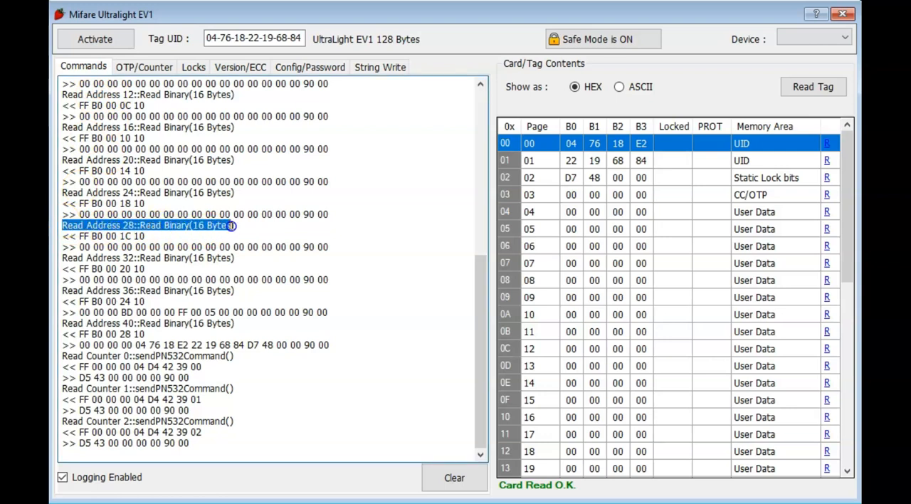
pyautogui.click(142, 237)
pyautogui.scroll(1, 161, 237)
pyautogui.scroll(-1, 181, 247)
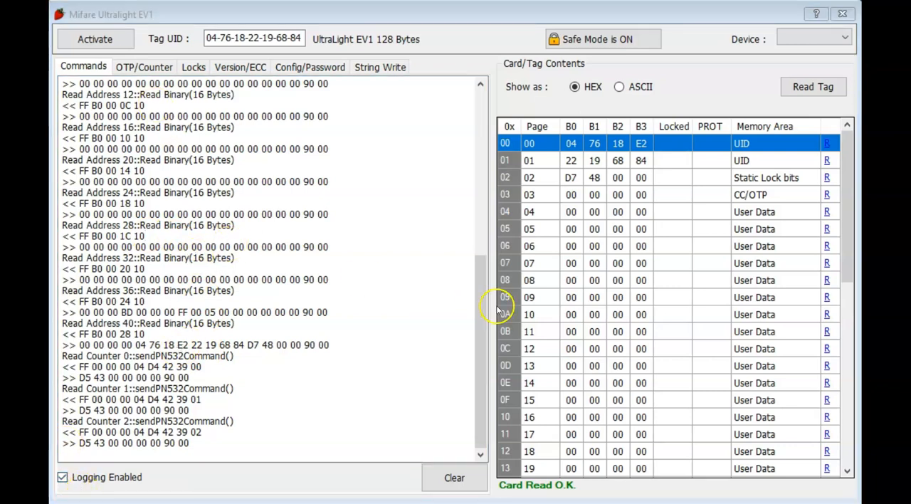
# Step: Examine the tag's memory map from the UID pages through the counters, marking user data pages 4 and 35
pyautogui.scroll(-4, 604, 267)
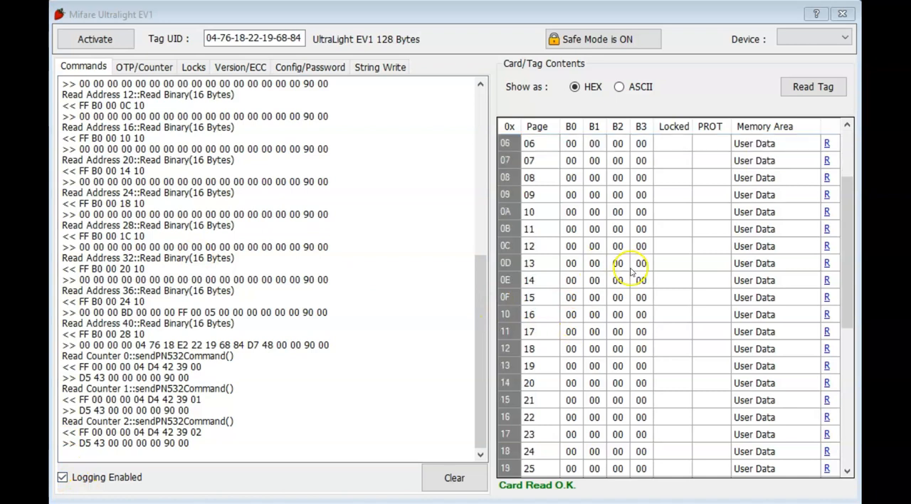
pyautogui.scroll(-4, 630, 274)
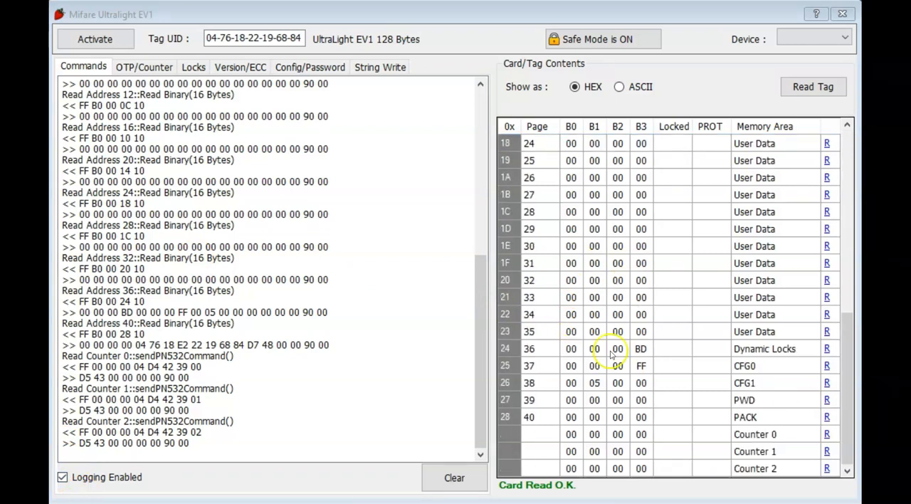
pyautogui.click(514, 339)
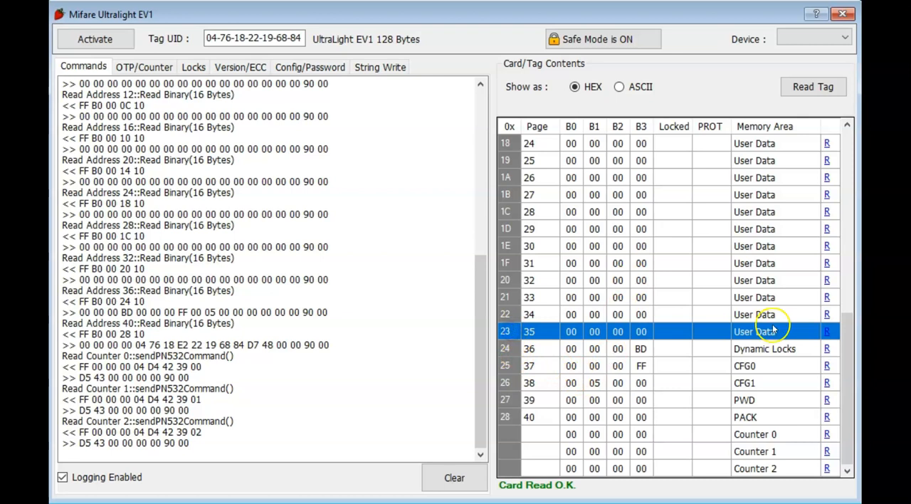
pyautogui.scroll(4, 741, 349)
pyautogui.scroll(2, 735, 354)
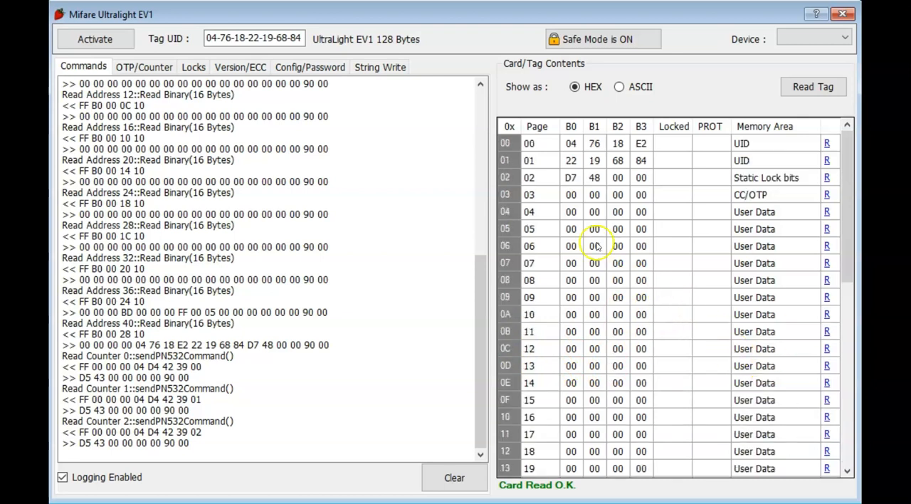
pyautogui.click(510, 212)
pyautogui.scroll(-8, 569, 320)
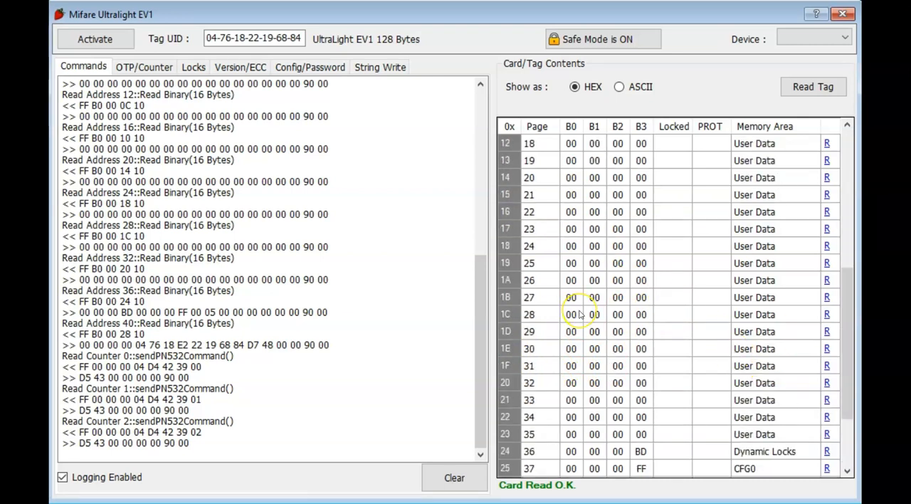
pyautogui.click(507, 333)
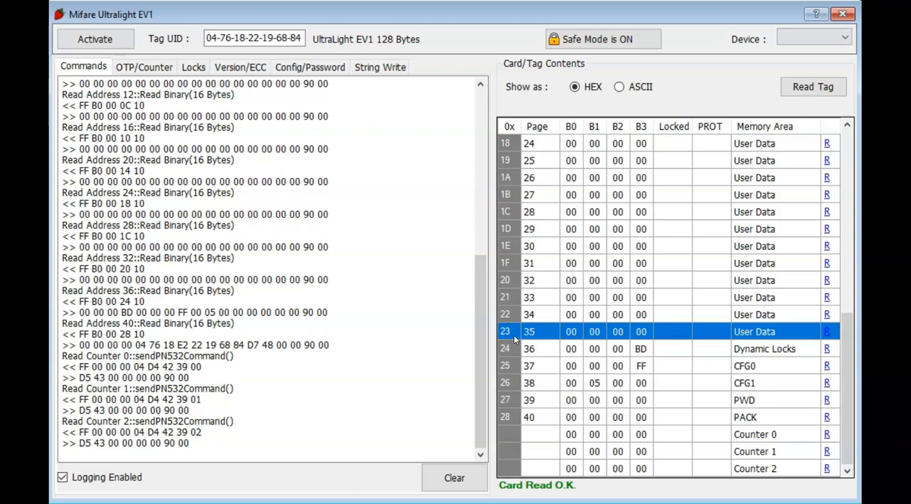
pyautogui.scroll(8, 586, 367)
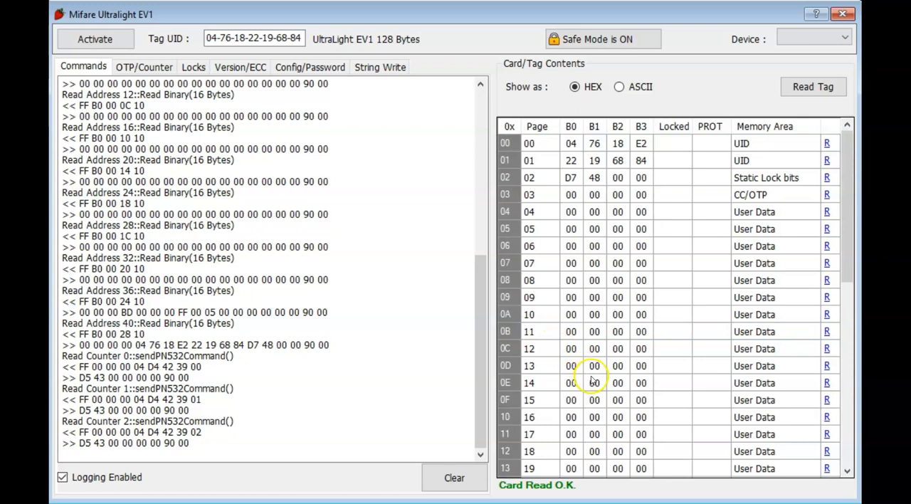
pyautogui.scroll(-3, 593, 378)
pyautogui.scroll(2, 620, 375)
pyautogui.scroll(-6, 620, 377)
pyautogui.click(626, 378)
pyautogui.scroll(-1, 640, 375)
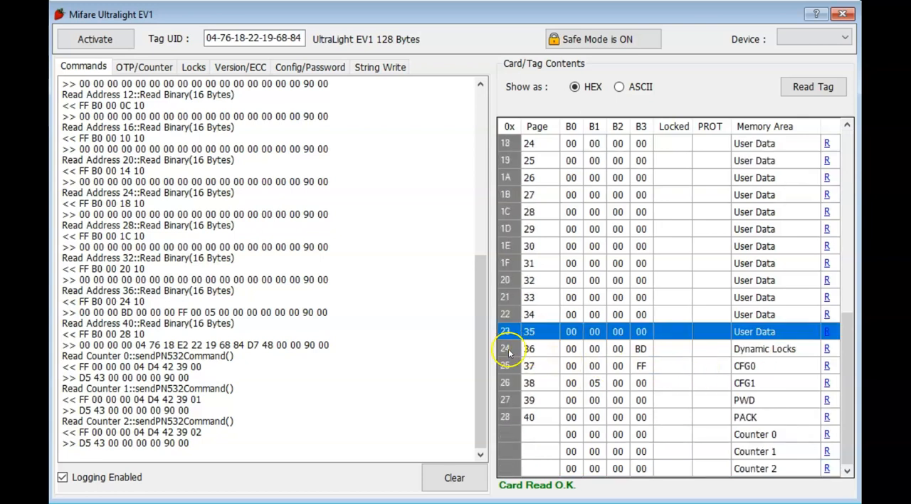
# Step: Compare the UID bytes on page 1 of the memory map with the Tag UID field
pyautogui.scroll(8, 513, 354)
pyautogui.click(508, 161)
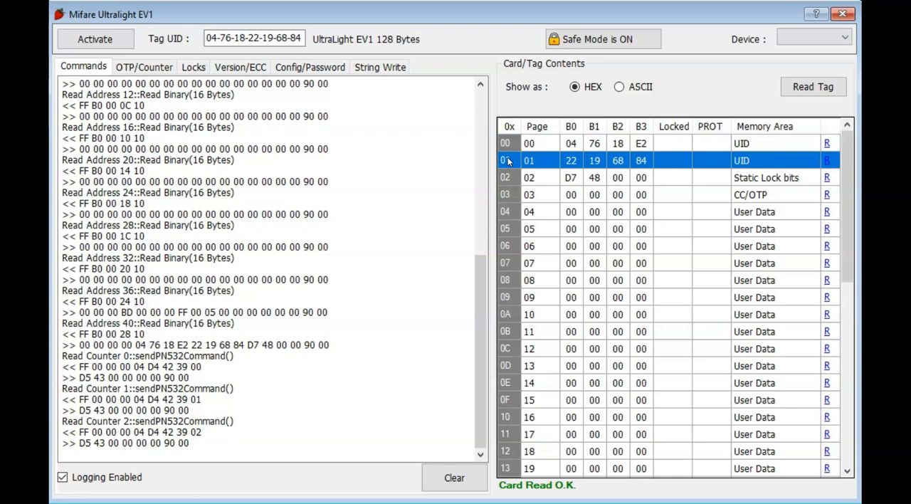
pyautogui.click(248, 38)
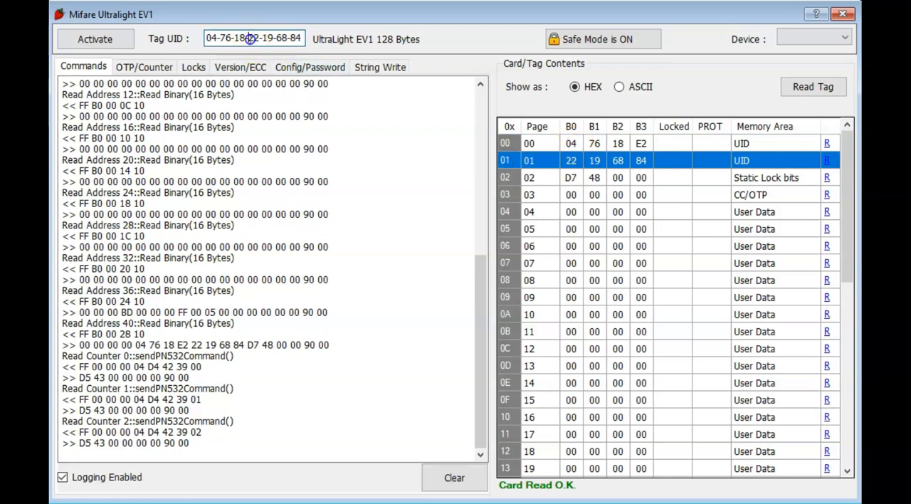
# Step: Mark the Static Lock bits page, view the static and dynamic locking options, and mark the CC/OTP page
pyautogui.click(509, 177)
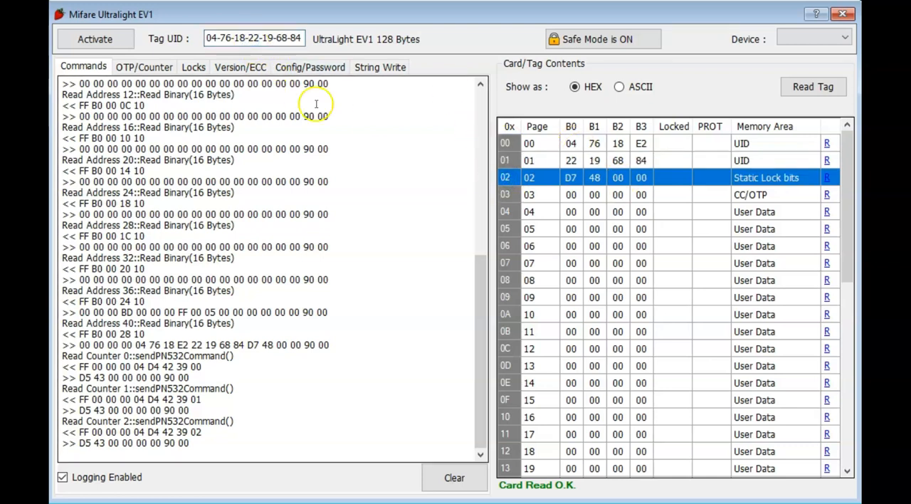
pyautogui.click(192, 67)
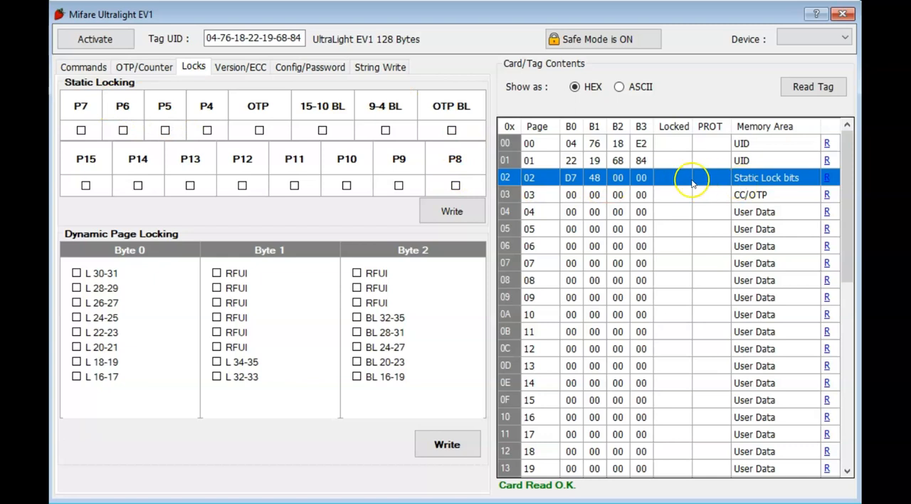
pyautogui.click(536, 196)
pyautogui.click(532, 213)
pyautogui.click(534, 198)
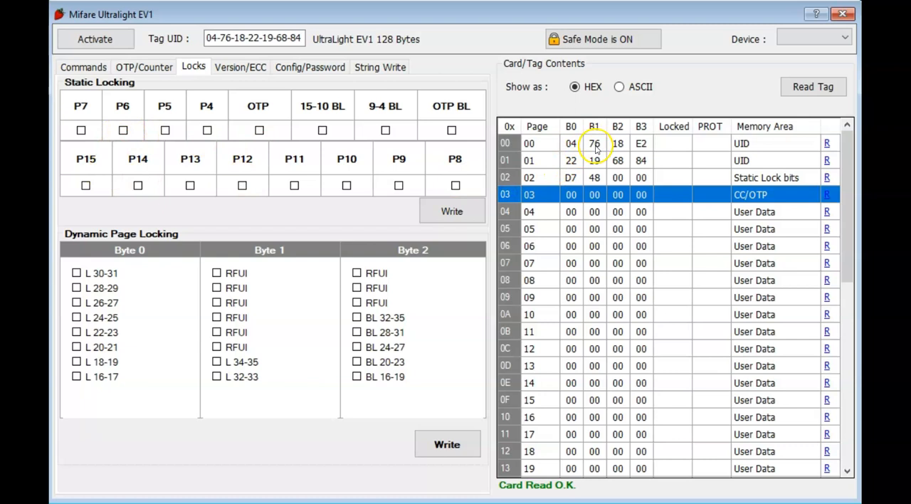
# Step: Examine the page range covered by static locking, marking page 15, the lock bits on page 2 and OTP page 3
pyautogui.scroll(-2, 617, 212)
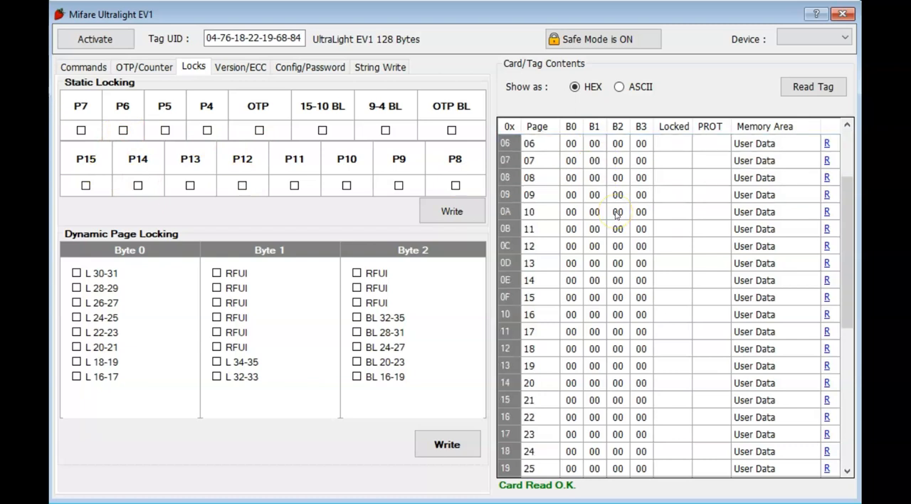
pyautogui.scroll(2, 617, 207)
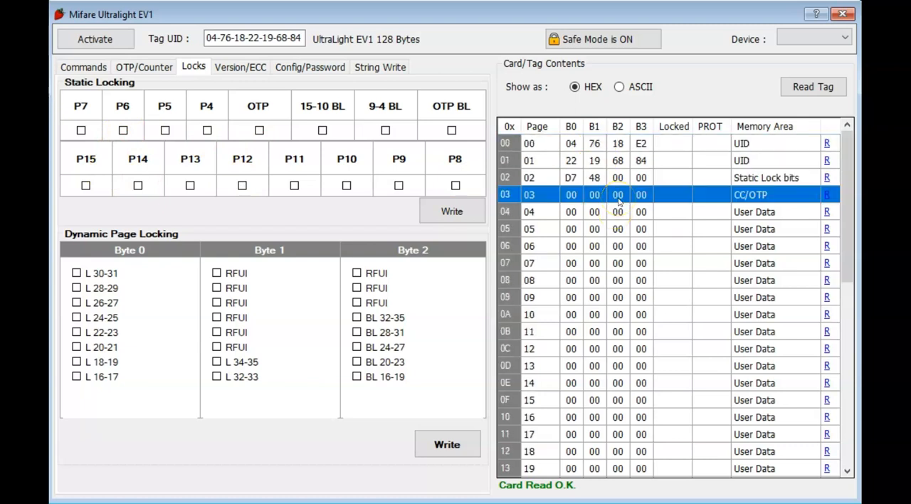
pyautogui.scroll(-1, 619, 423)
pyautogui.scroll(1, 621, 429)
pyautogui.click(507, 402)
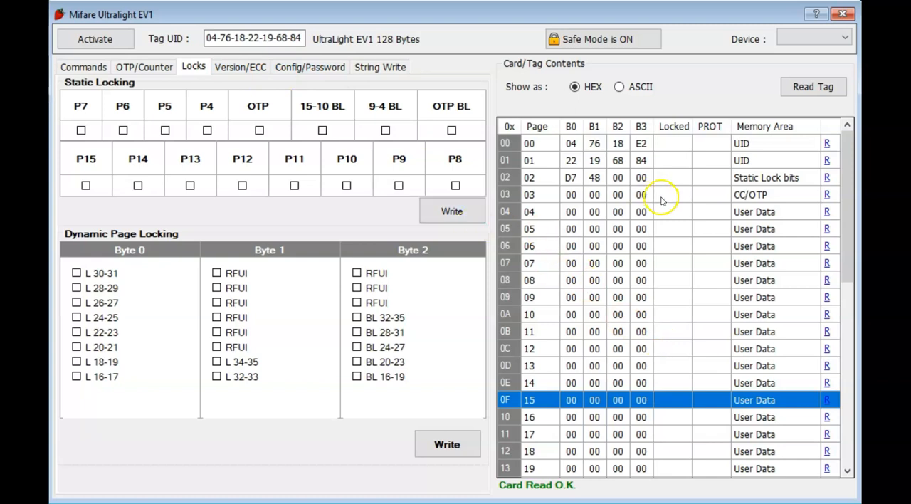
pyautogui.click(508, 178)
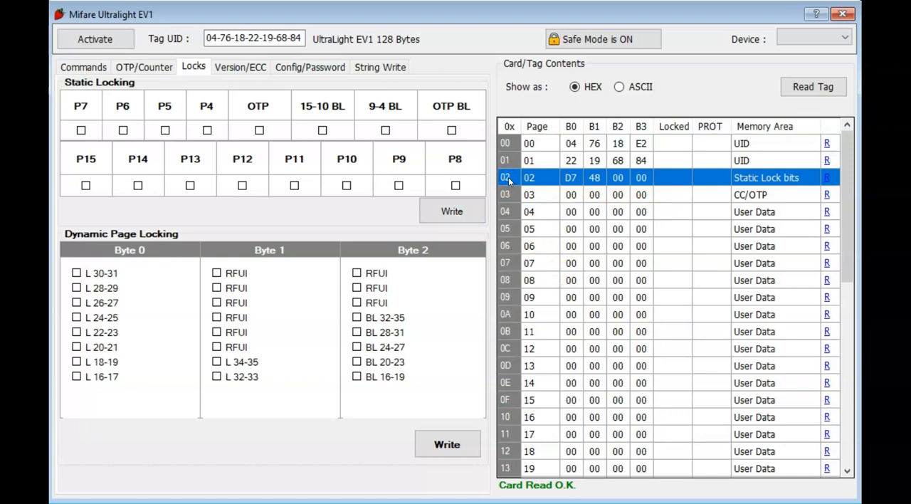
pyautogui.click(510, 196)
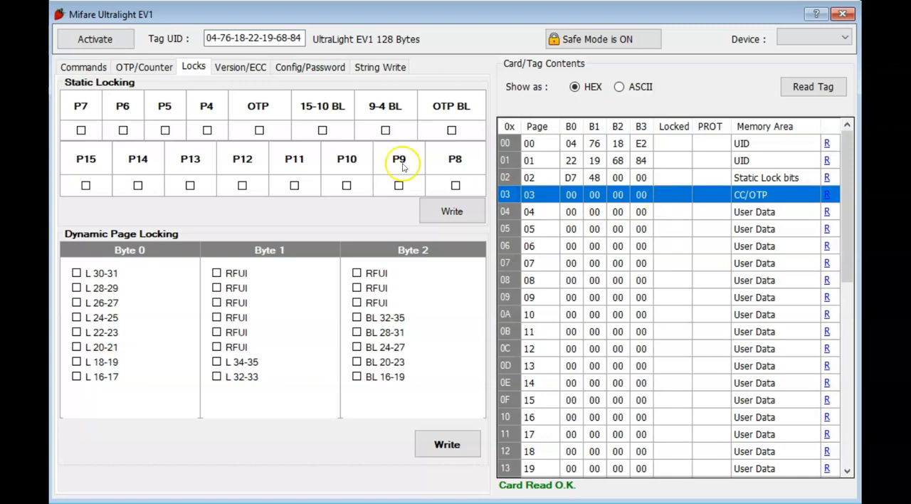
# Step: Set the first bit of byte 0 in the OTP capability container, giving 80, and write it to the tag
pyautogui.click(135, 66)
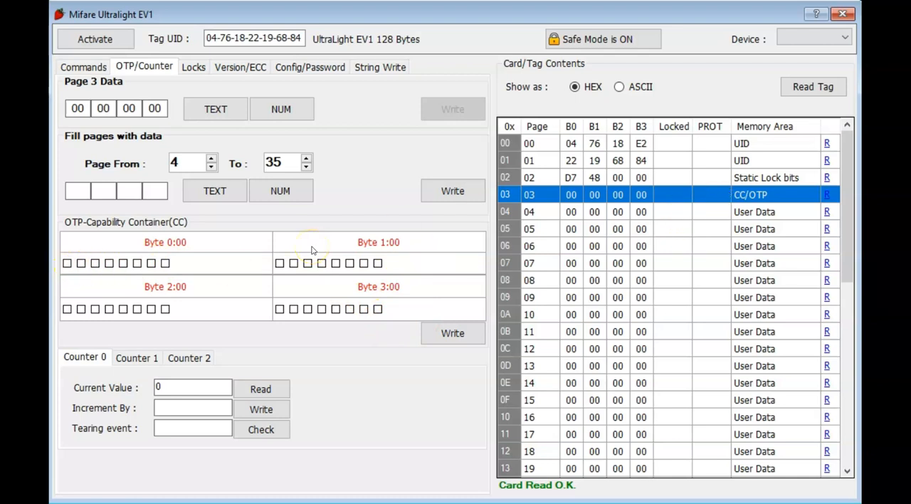
pyautogui.click(69, 265)
pyautogui.click(454, 332)
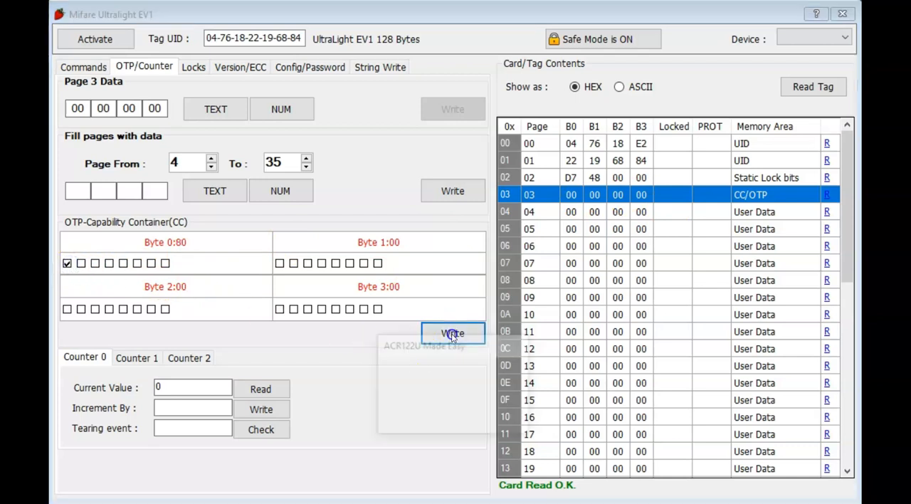
pyautogui.click(423, 418)
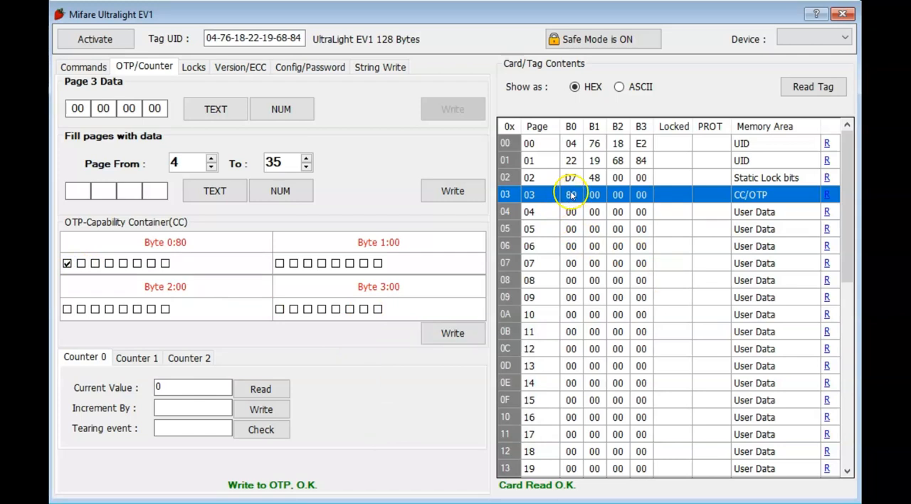
# Step: Inspect the OTP/CC page 3 write entry and its response in the command log
pyautogui.click(84, 67)
pyautogui.scroll(-15, 306, 277)
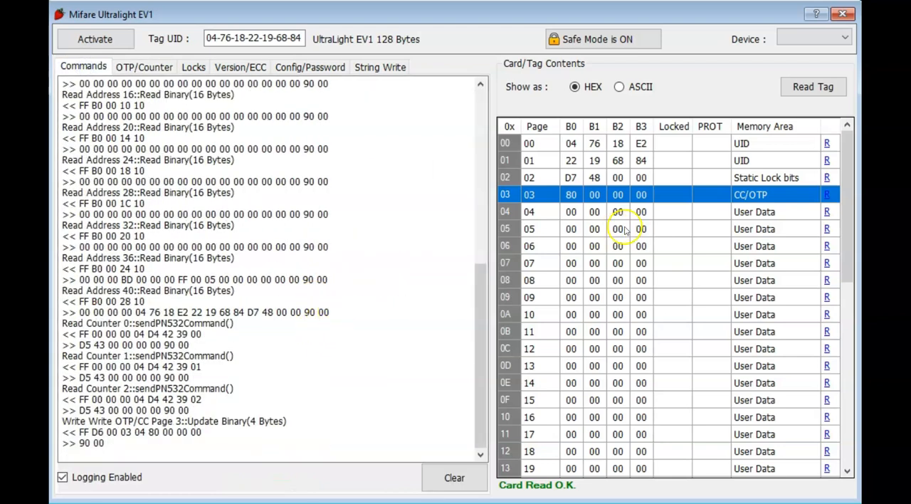
pyautogui.moveTo(117, 447); pyautogui.dragTo(53, 421)
pyautogui.click(127, 424)
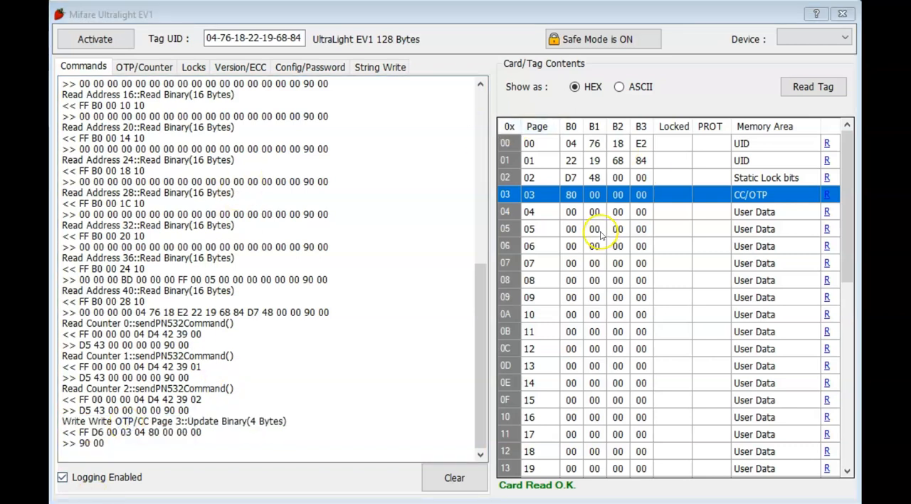
# Step: Select user data page 4, and look through the settings of Counter 0, Counter 1 and Counter 2
pyautogui.click(569, 213)
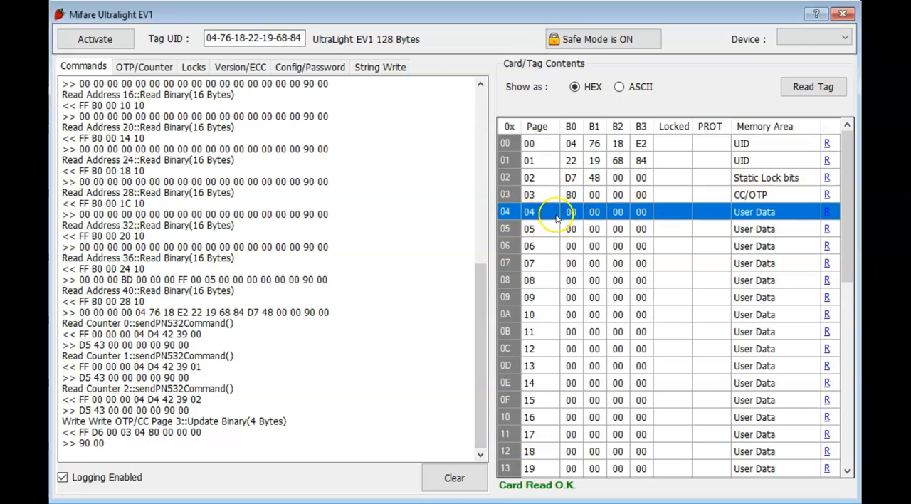
pyautogui.click(144, 66)
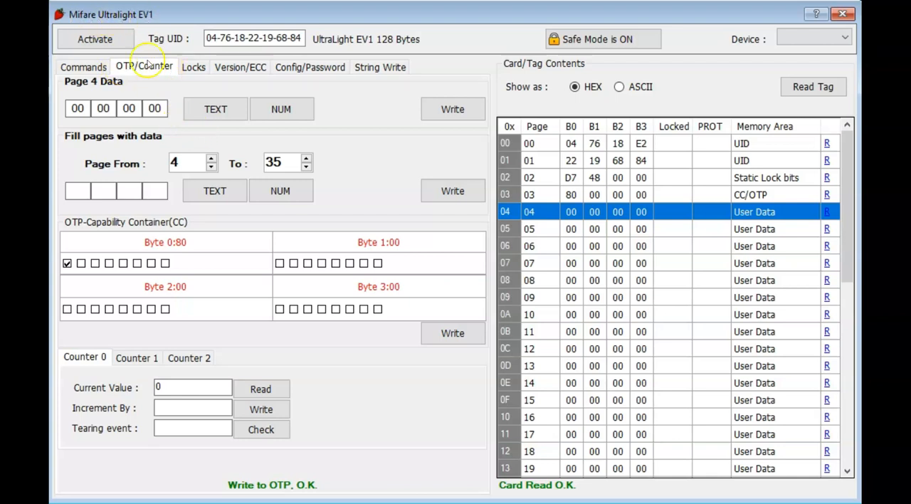
pyautogui.click(128, 359)
pyautogui.click(193, 358)
pyautogui.click(150, 358)
pyautogui.click(72, 358)
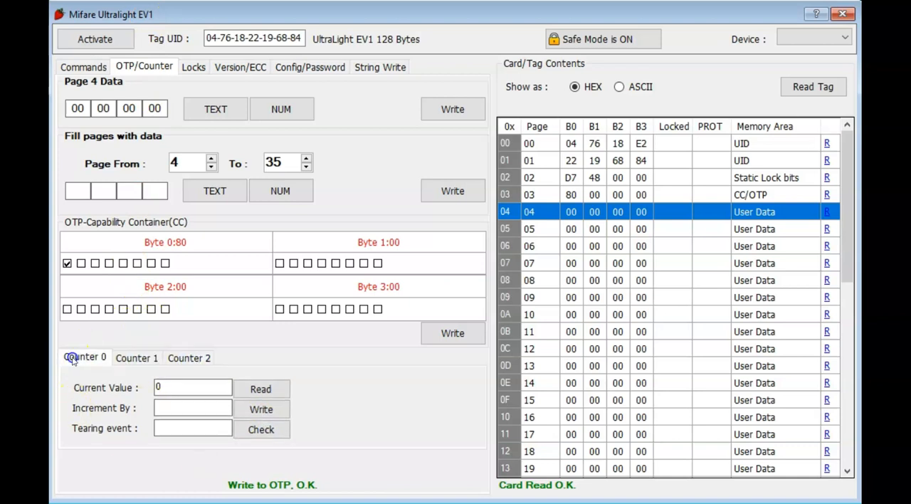
pyautogui.click(121, 358)
pyautogui.click(85, 358)
pyautogui.click(146, 357)
pyautogui.click(178, 356)
pyautogui.click(84, 358)
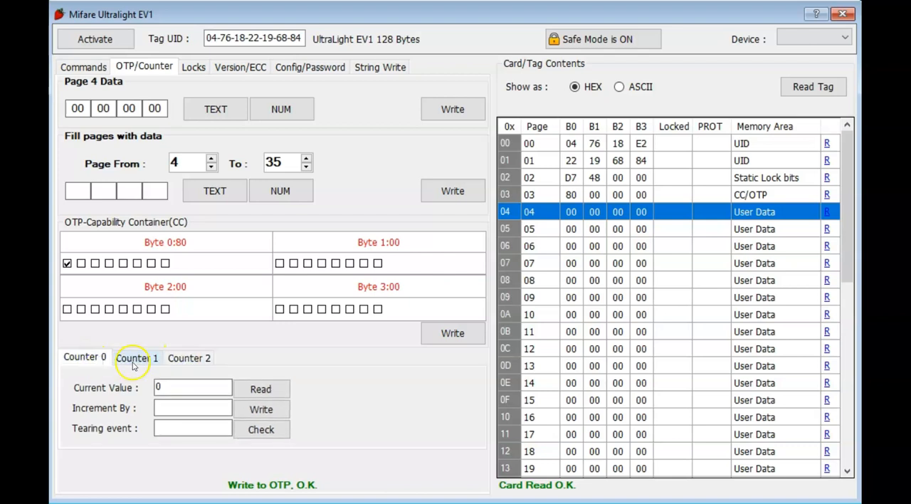
pyautogui.click(132, 360)
pyautogui.click(171, 363)
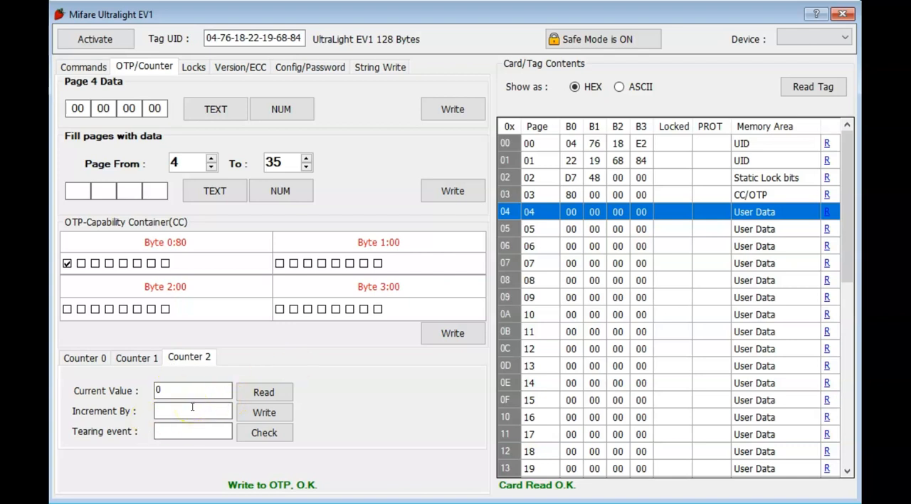
# Step: Increment Counter 2 by 5, write it to the tag, and select its first byte in the tag contents
pyautogui.click(79, 364)
pyautogui.click(124, 362)
pyautogui.click(178, 361)
pyautogui.scroll(-8, 625, 362)
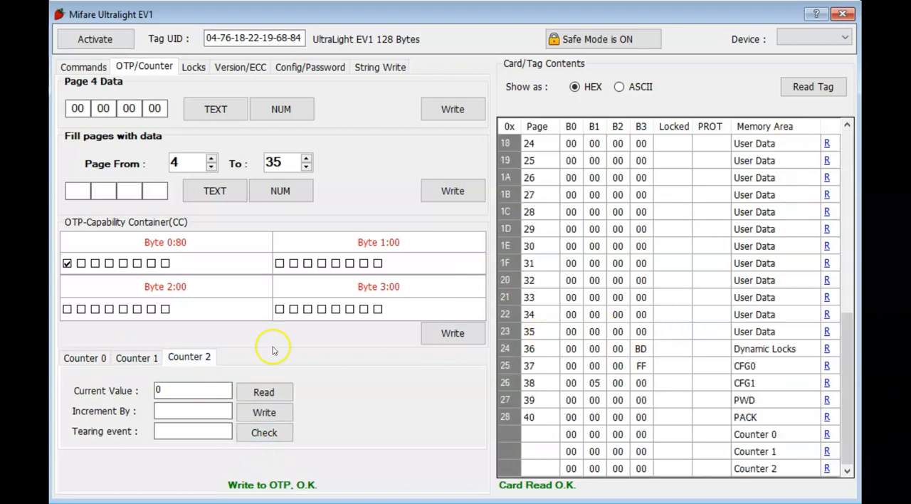
pyautogui.click(163, 410)
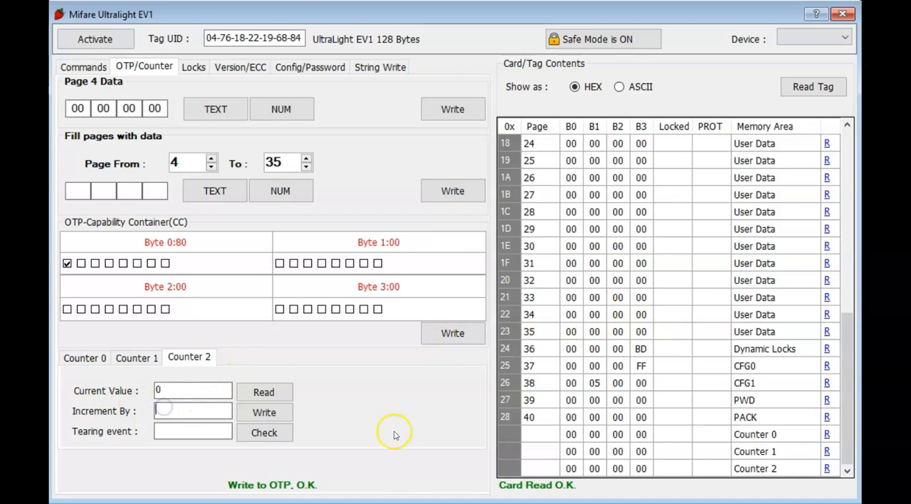
pyautogui.click(185, 416)
pyautogui.click(261, 412)
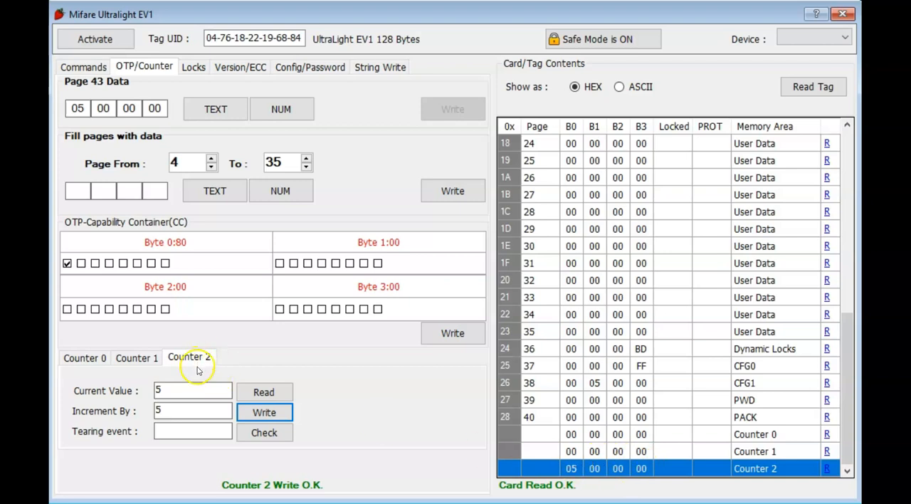
pyautogui.click(573, 467)
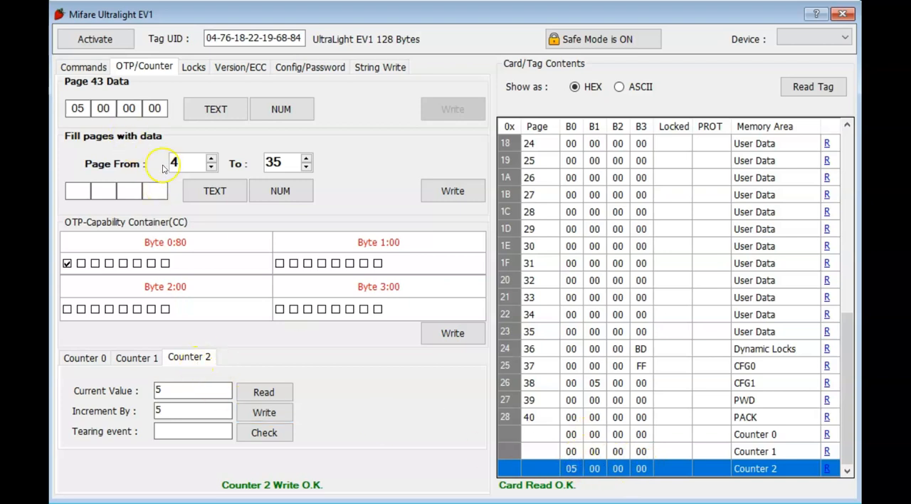
# Step: Inspect the increment and read commands for Counter 2, including sendPN532Command, in the command log
pyautogui.click(84, 66)
pyautogui.scroll(-10, 421, 285)
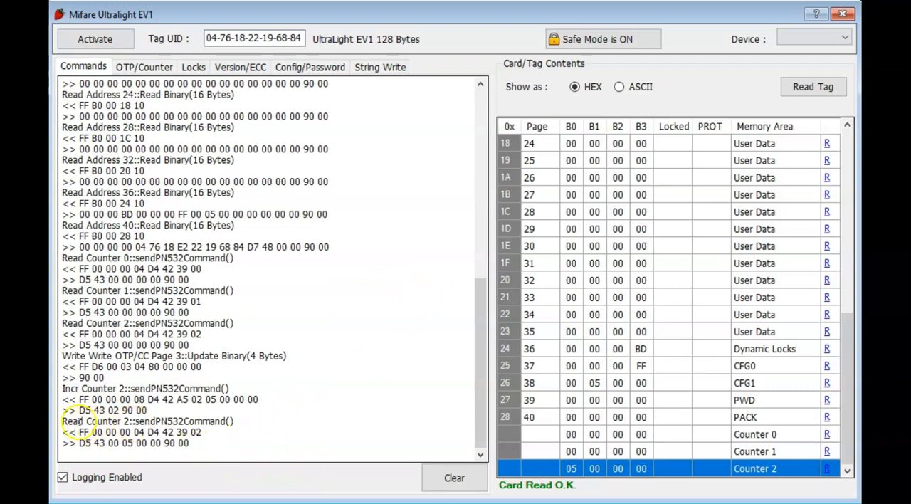
pyautogui.moveTo(63, 421); pyautogui.dragTo(236, 423)
pyautogui.click(147, 429)
pyautogui.click(266, 422)
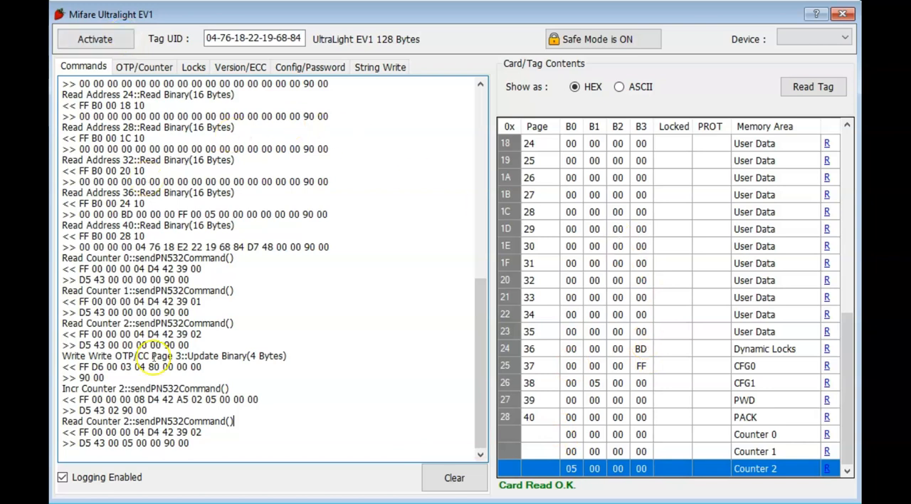
pyautogui.click(136, 421)
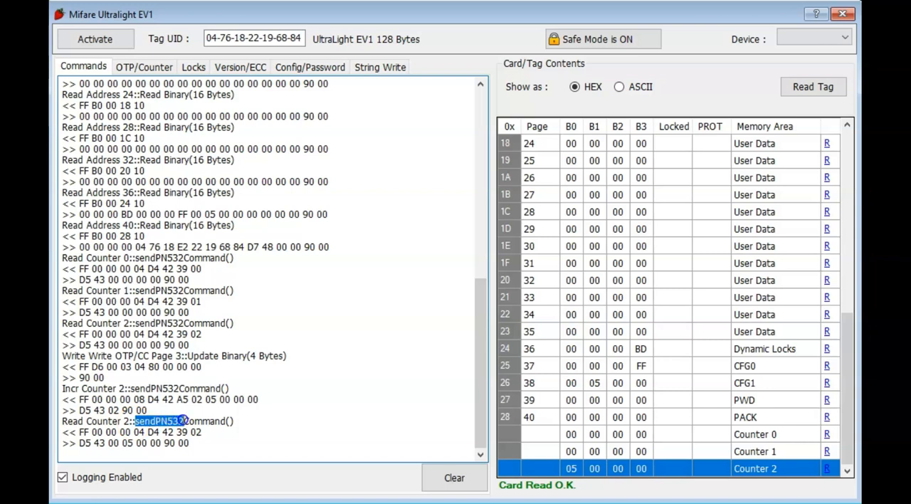
pyautogui.click(160, 430)
pyautogui.doubleClick(167, 421)
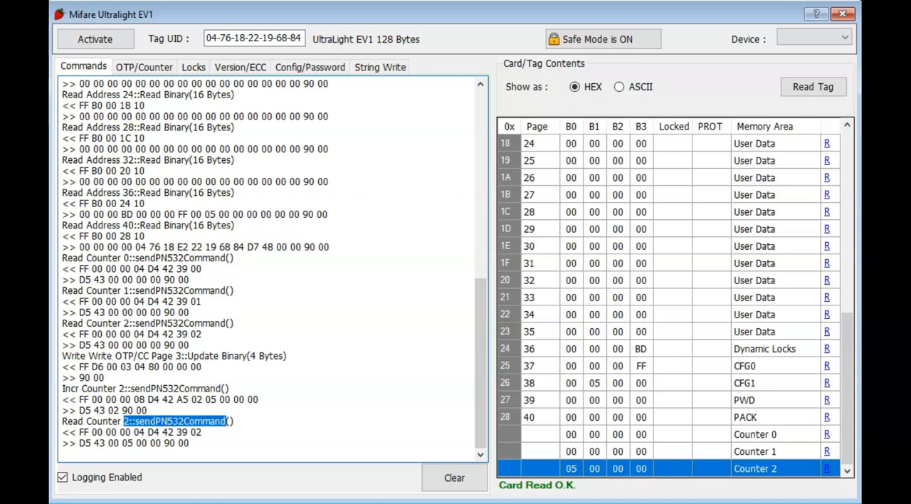
pyautogui.click(167, 421)
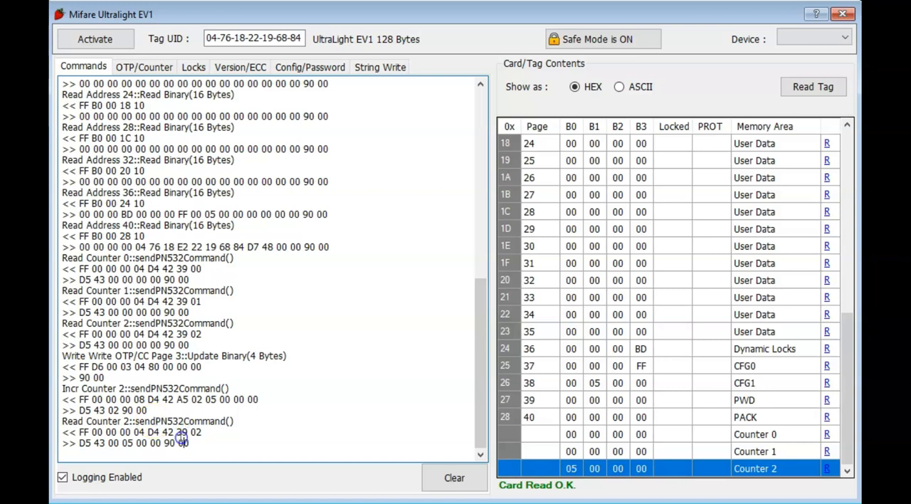
# Step: Review the Counter 0 settings, the static and dynamic page locking options, and the tag's memory pages
pyautogui.click(143, 66)
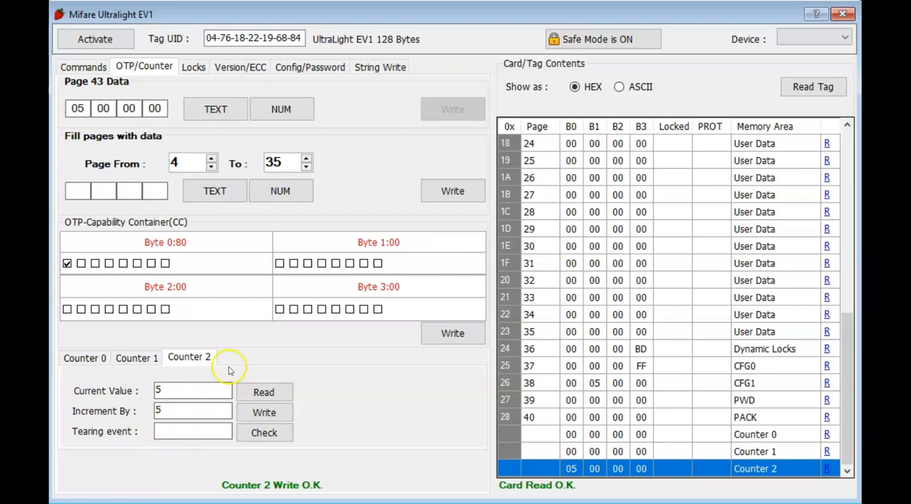
pyautogui.click(88, 356)
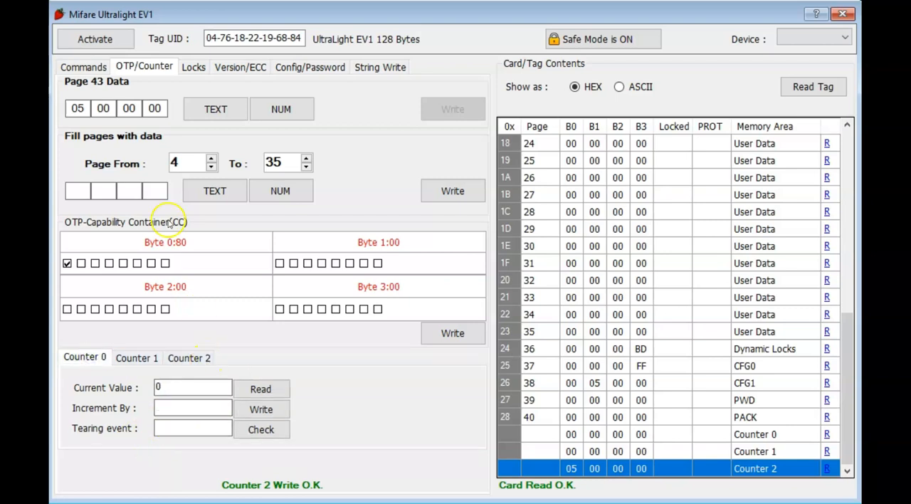
pyautogui.click(193, 68)
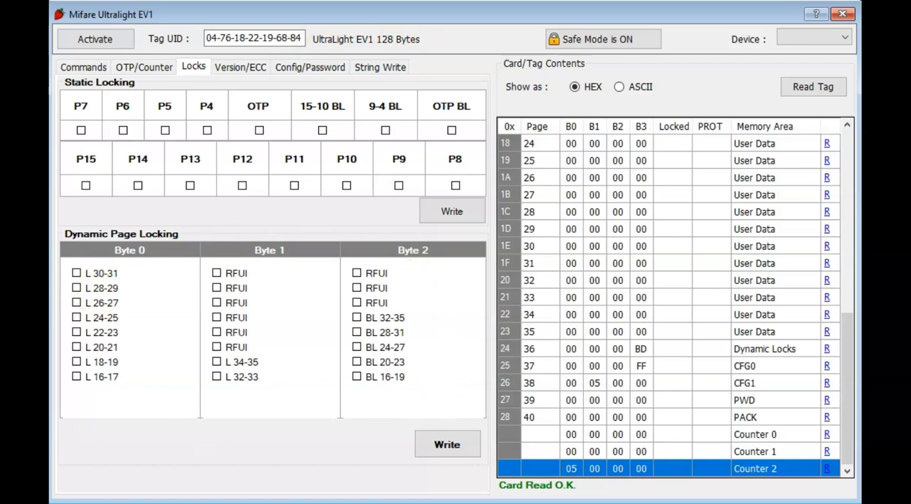
pyautogui.click(619, 366)
pyautogui.click(621, 332)
pyautogui.scroll(4, 621, 303)
pyautogui.scroll(4, 616, 267)
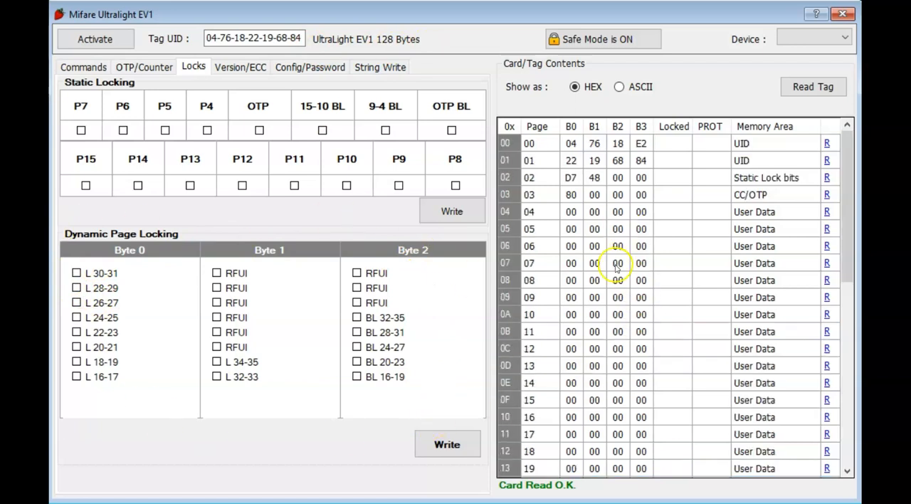
# Step: Paste the Lorem Ipsum sample text, from "Lorem Ipsum is simply dummy text" to "ever since the 150", as the string-write data
pyautogui.click(368, 66)
pyautogui.click(233, 197)
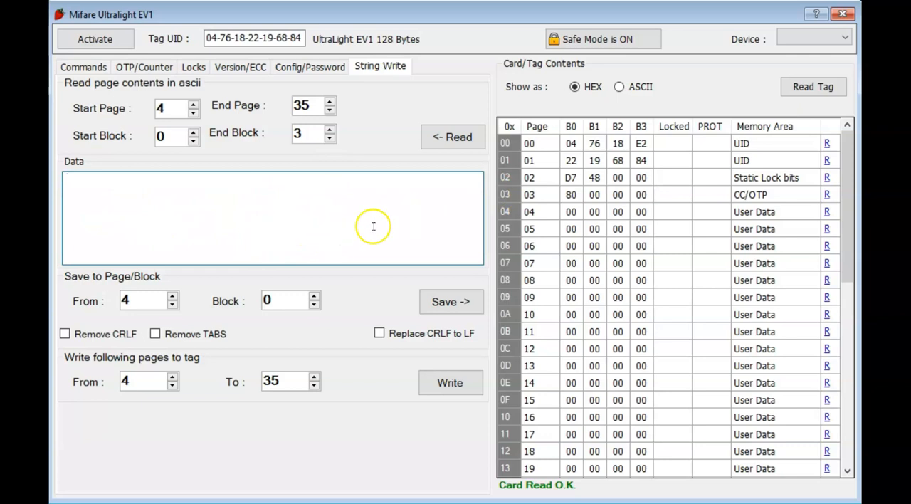
pyautogui.doubleClick(302, 105)
pyautogui.click(197, 190)
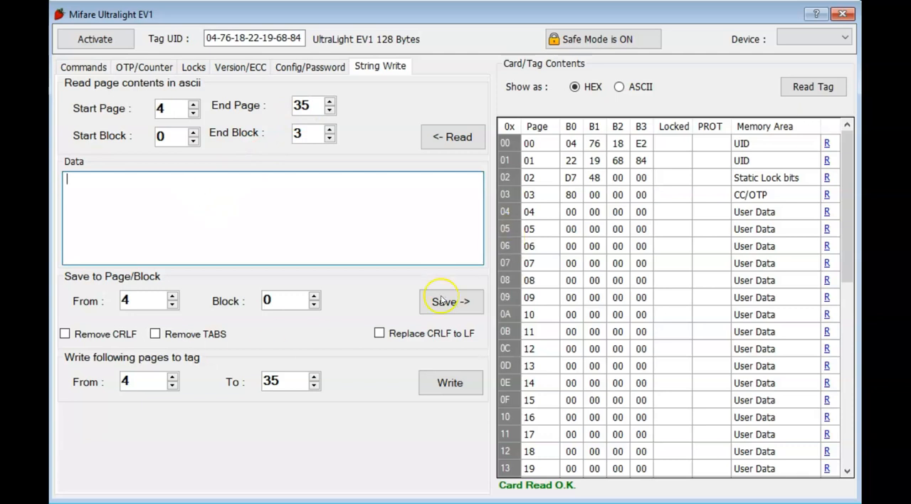
pyautogui.hotkey('alt', 'Tab')
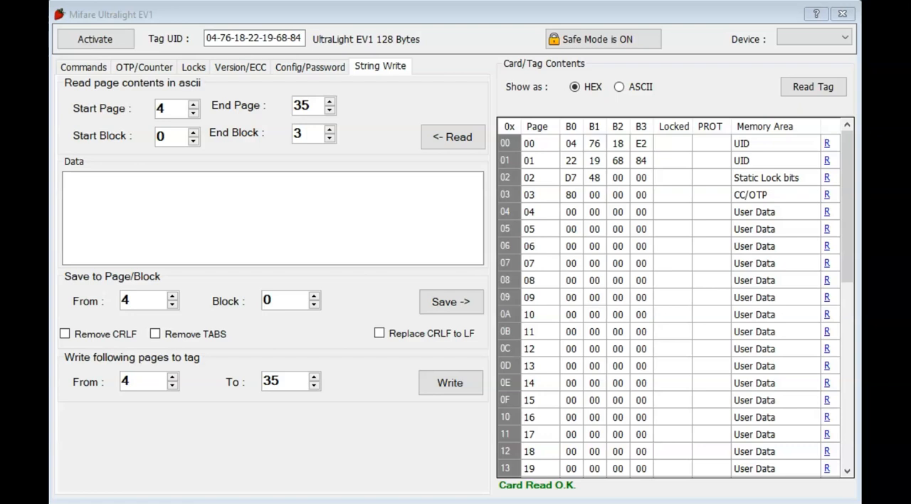
pyautogui.click(368, 213)
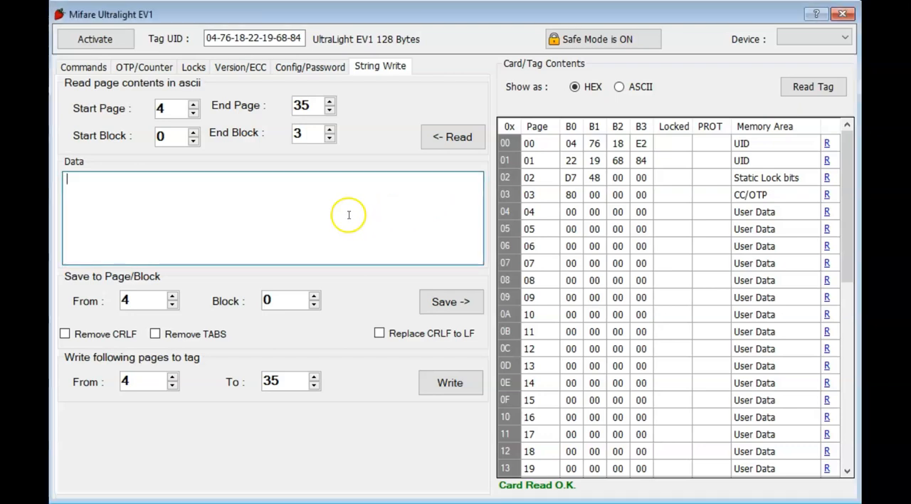
pyautogui.hotkey('alt', 'Tab')
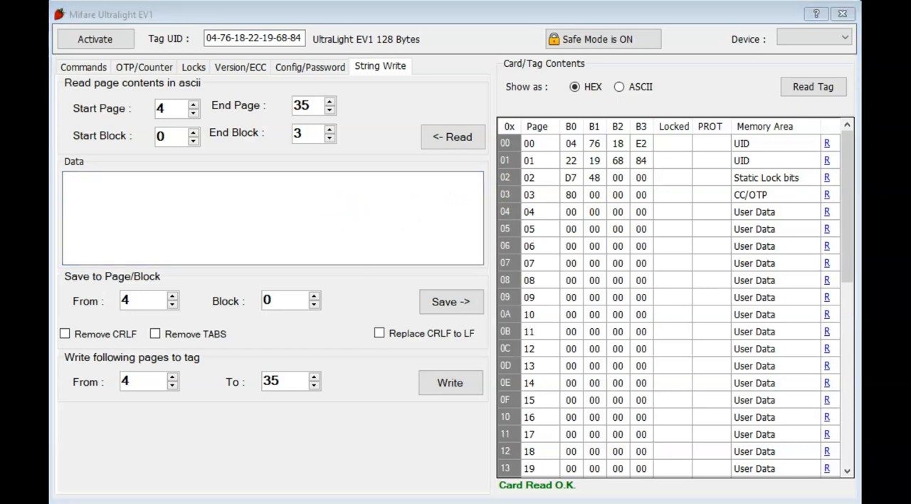
pyautogui.click(293, 235)
pyautogui.click(270, 222)
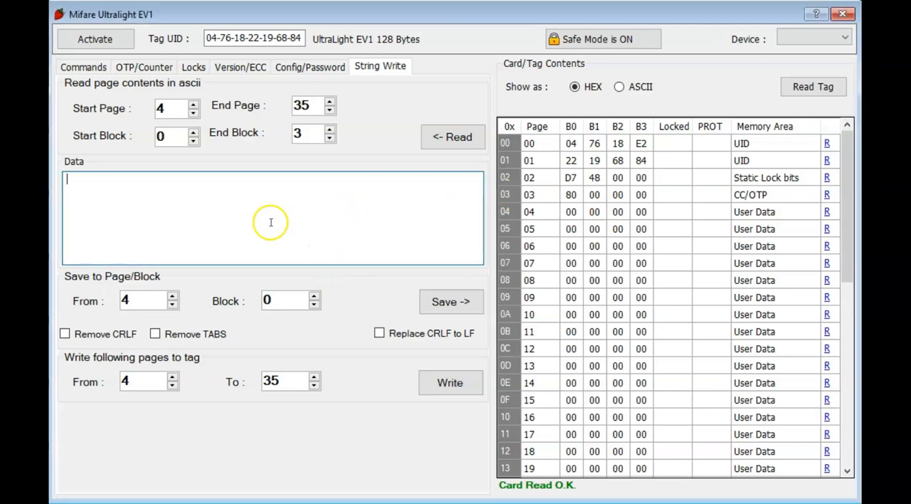
pyautogui.hotkey('alt', 'Tab')
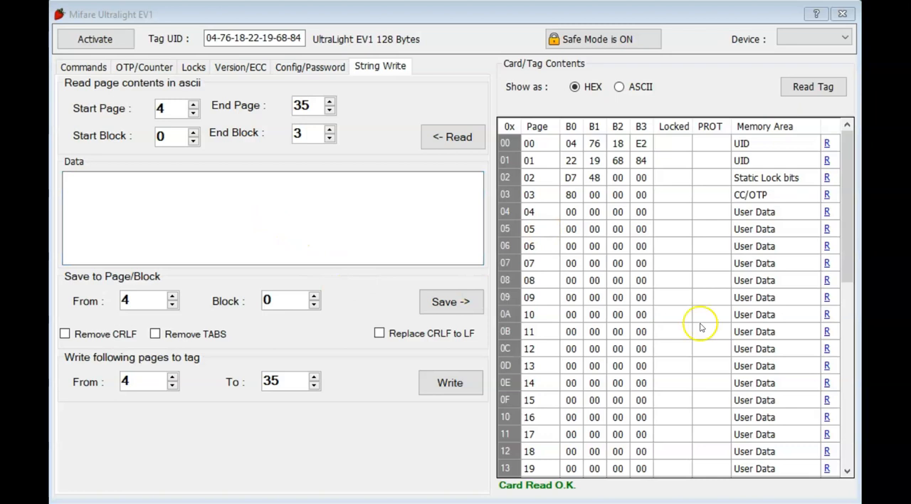
pyautogui.click(234, 225)
pyautogui.write("Lorem Ipsum is simply dummy text of the printing and typesetting industry. Lorem Ipsum has been the industry's standard dummy text ever since the 150")
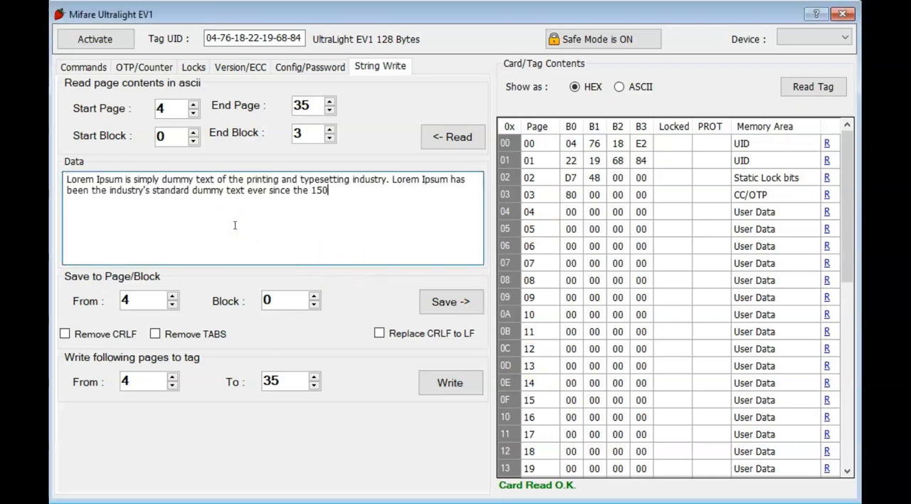
# Step: Save the pasted text into the page table from page 4, block 0, and show the tag contents as ASCII
pyautogui.click(340, 199)
pyautogui.moveTo(340, 198); pyautogui.dragTo(67, 175)
pyautogui.click(113, 204)
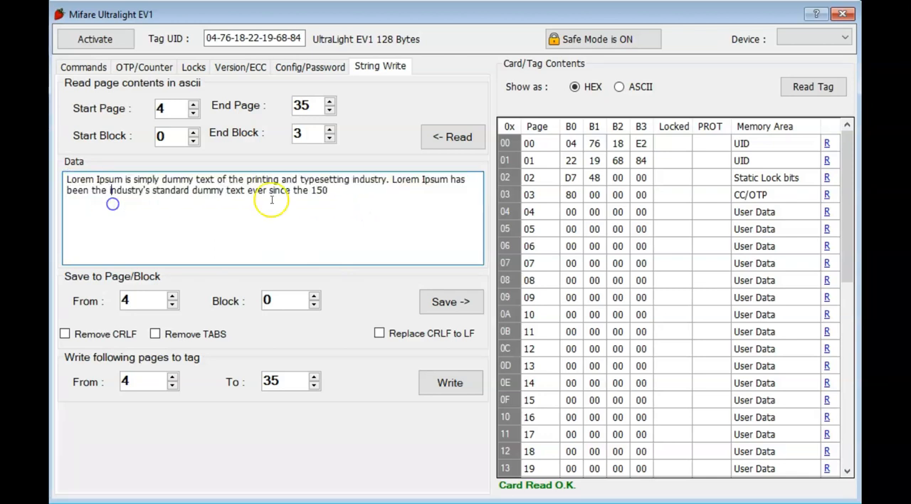
pyautogui.moveTo(331, 192); pyautogui.dragTo(66, 178)
pyautogui.click(197, 202)
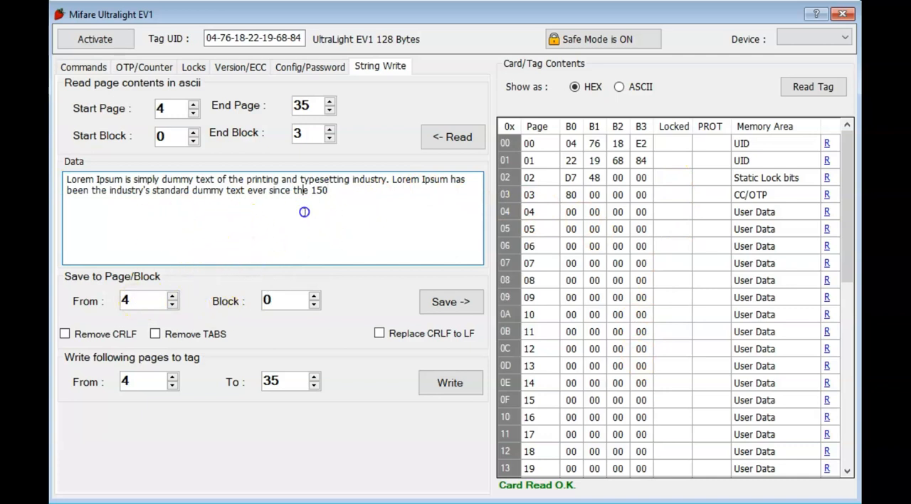
pyautogui.click(447, 301)
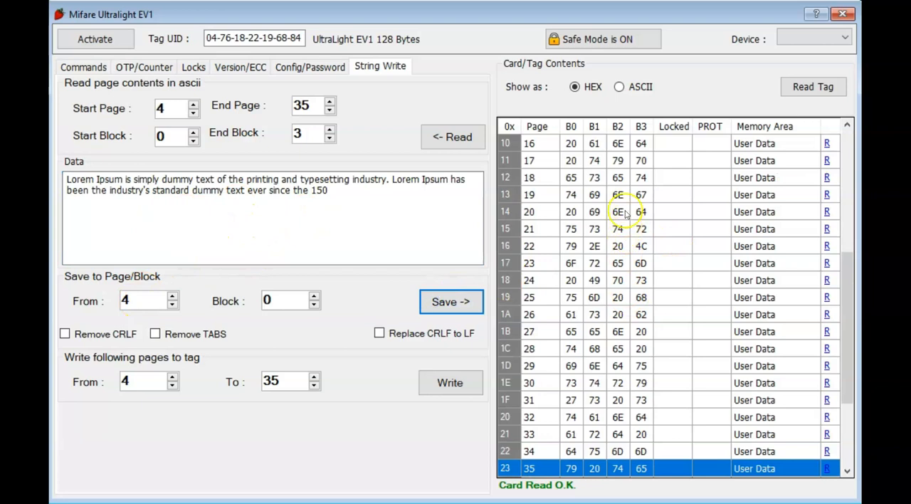
pyautogui.click(619, 87)
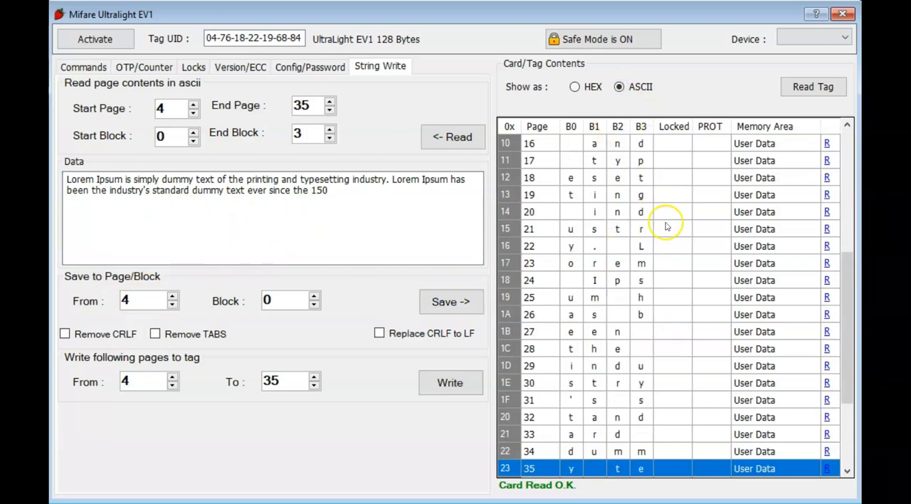
pyautogui.scroll(5, 667, 232)
pyautogui.click(135, 382)
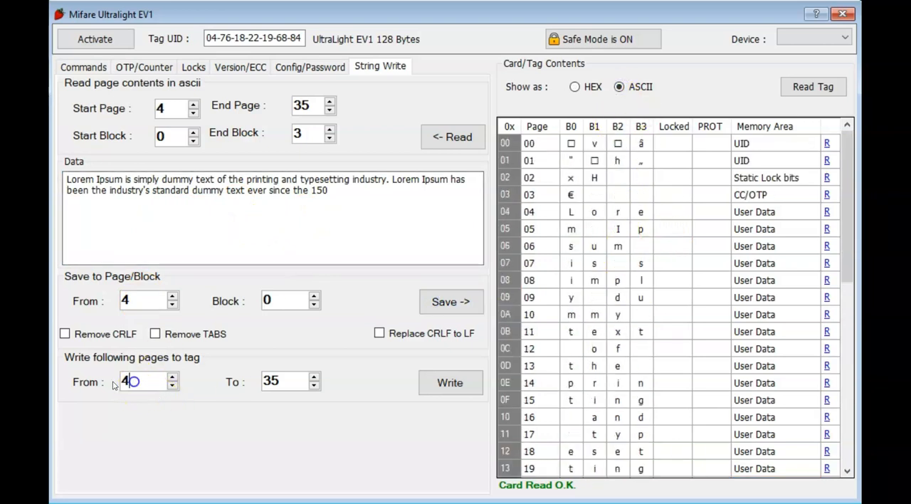
# Step: Clear the command log and write the string data in pages 4 to 35 to the tag
pyautogui.click(84, 67)
pyautogui.click(440, 483)
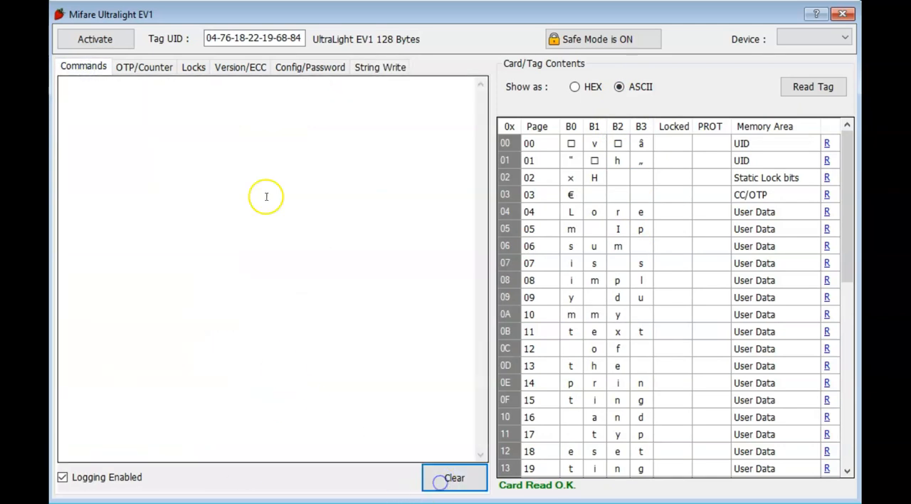
pyautogui.click(365, 66)
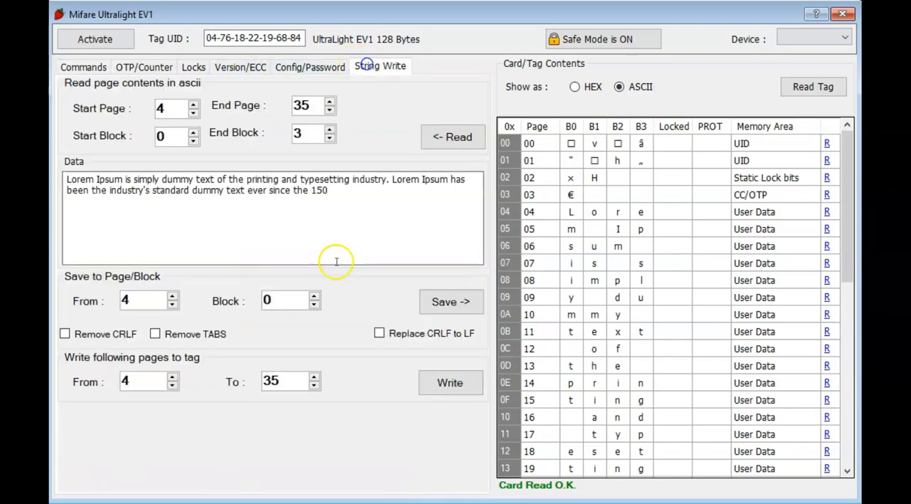
pyautogui.click(448, 383)
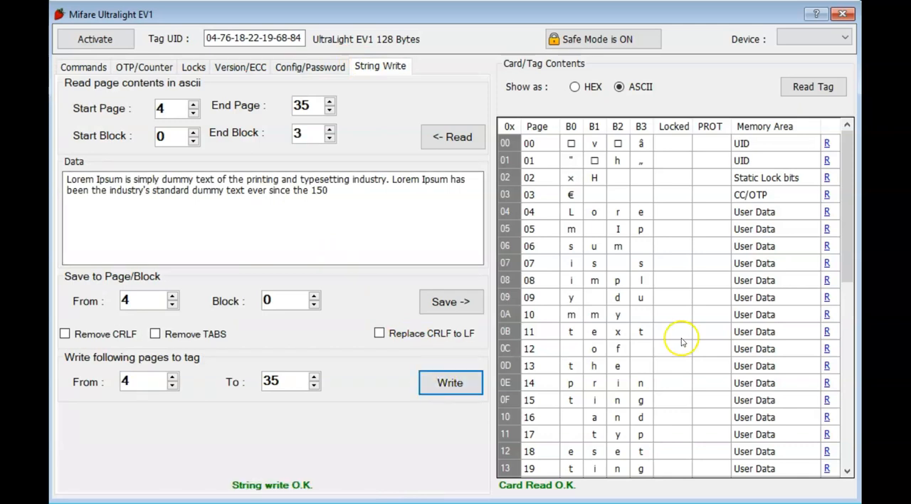
# Step: Examine the Update Binary page-write commands and their responses in the command log
pyautogui.click(83, 67)
pyautogui.scroll(-9, 356, 365)
pyautogui.scroll(9, 356, 372)
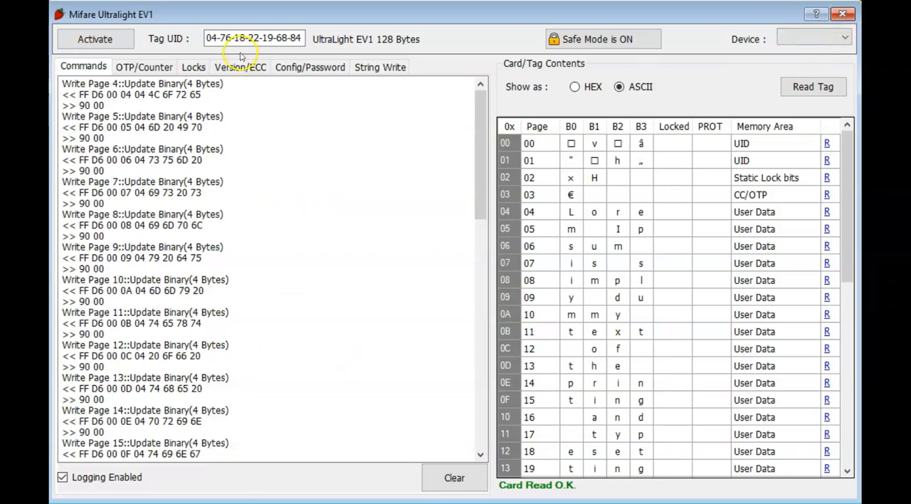
# Step: Close and reopen the MIFARE Ultralight EV1 window, activate the tag, and read its contents through to the counters
pyautogui.click(843, 15)
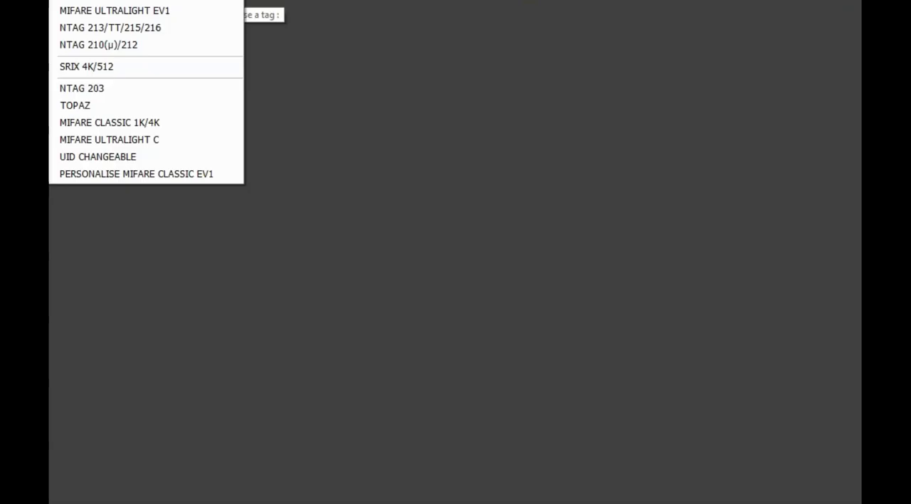
pyautogui.click(142, 10)
pyautogui.click(101, 37)
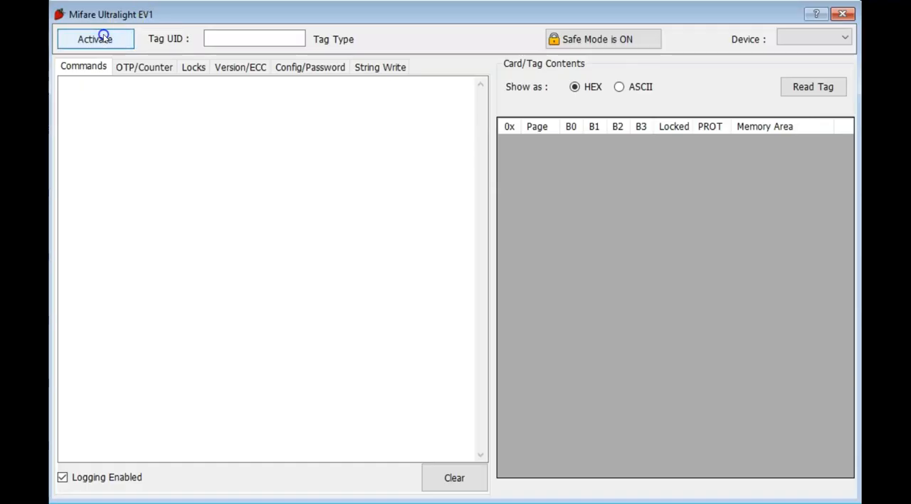
pyautogui.click(812, 86)
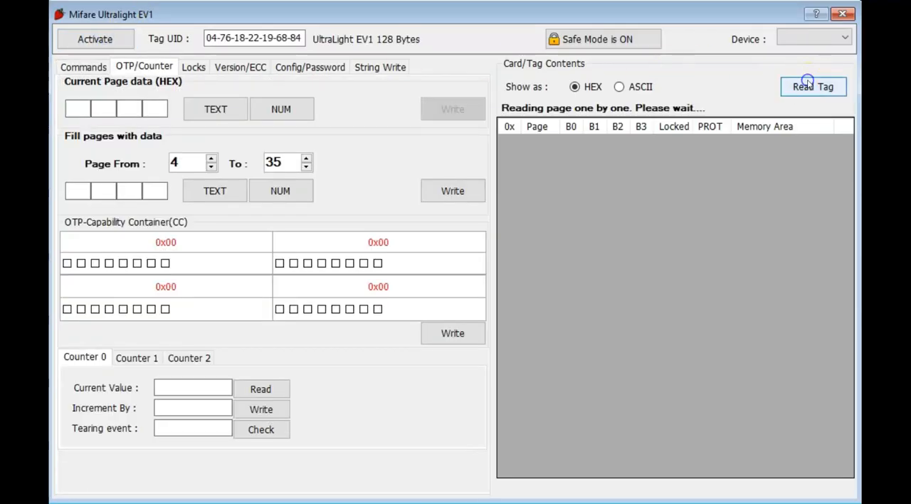
pyautogui.scroll(-5, 638, 302)
pyautogui.scroll(-3, 638, 302)
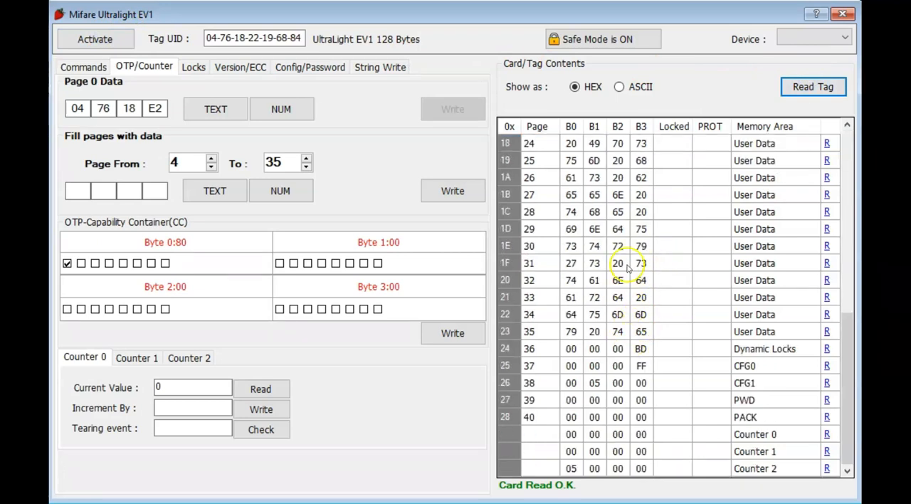
# Step: Review the lock, version and configuration/password settings and compare them with the tag's page contents
pyautogui.scroll(8, 636, 277)
pyautogui.click(195, 67)
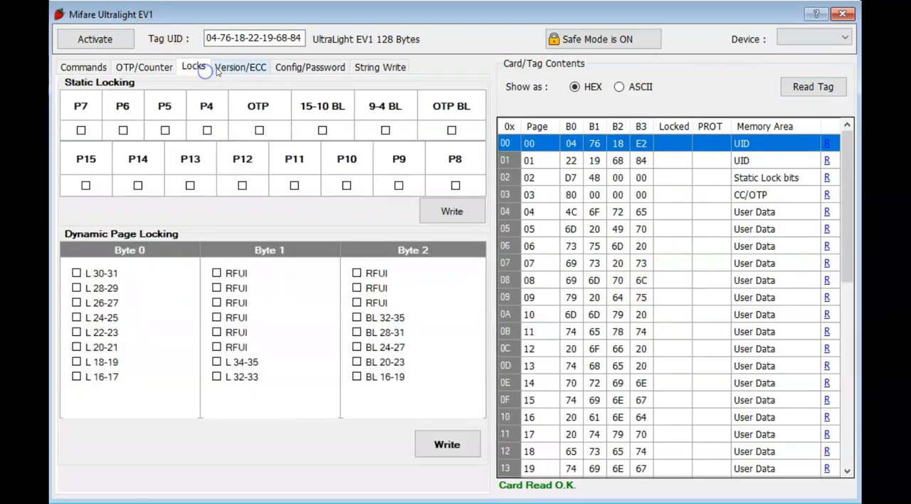
pyautogui.click(240, 65)
pyautogui.click(308, 66)
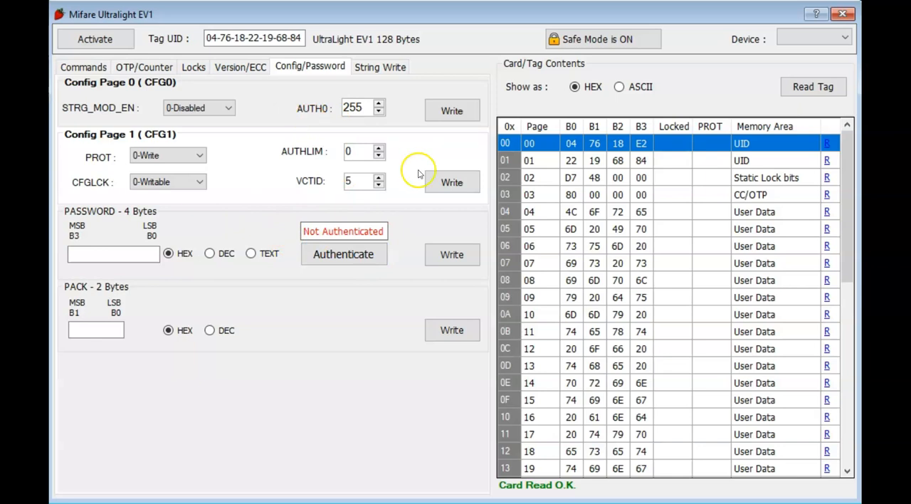
pyautogui.scroll(-1, 630, 347)
pyautogui.scroll(-4, 629, 347)
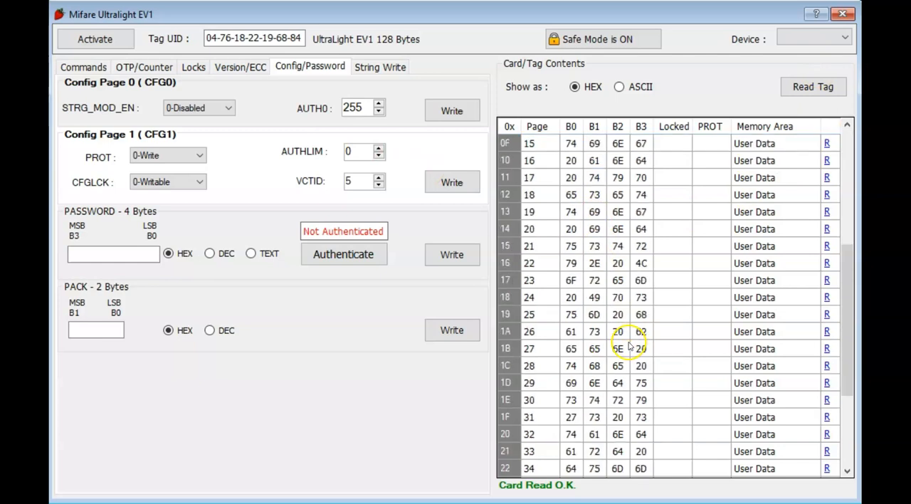
pyautogui.scroll(5, 631, 350)
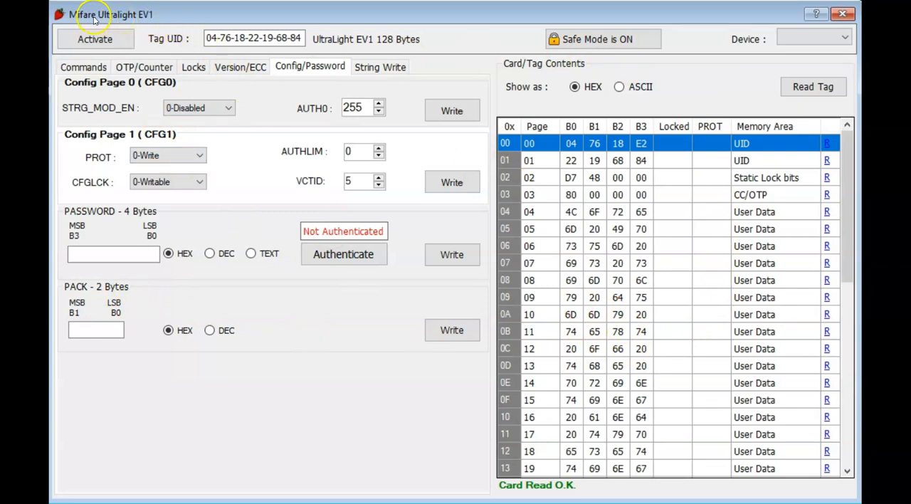
# Step: Set the dynamic lock bit L 34-35, write it to the tag and confirm the update
pyautogui.click(234, 67)
pyautogui.click(185, 67)
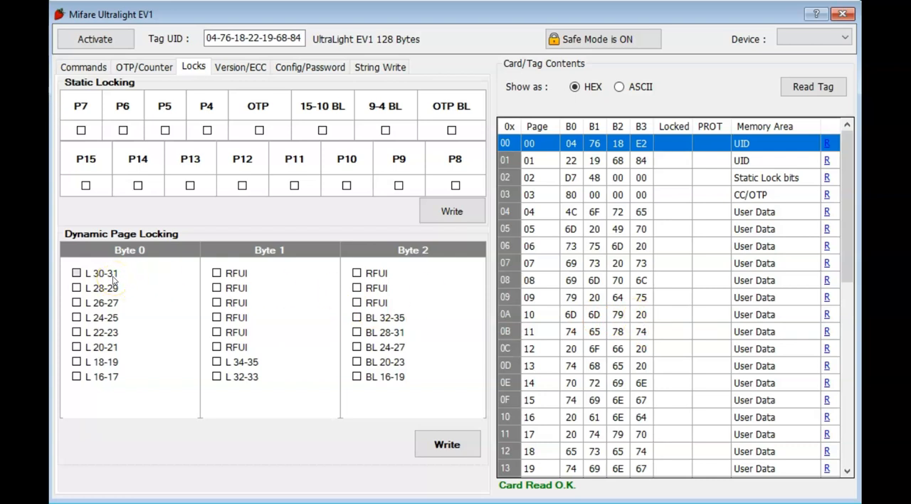
pyautogui.click(77, 274)
pyautogui.click(77, 274)
pyautogui.scroll(-8, 598, 330)
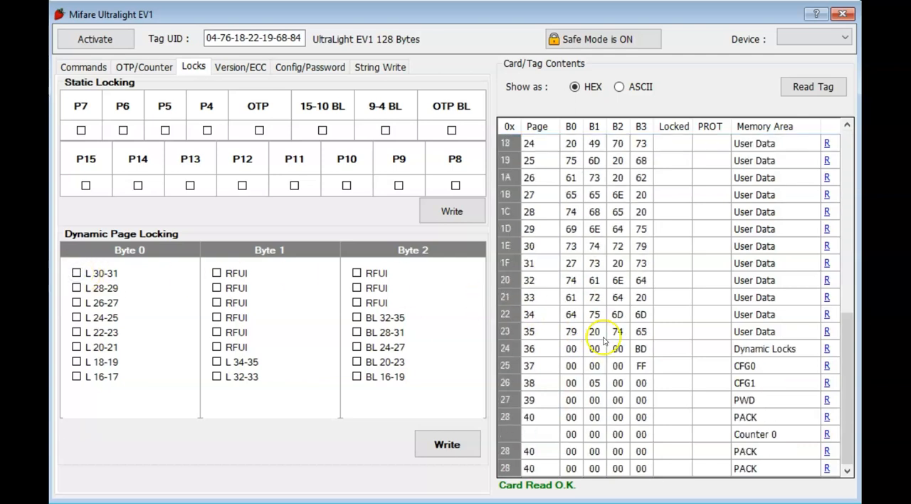
pyautogui.click(569, 334)
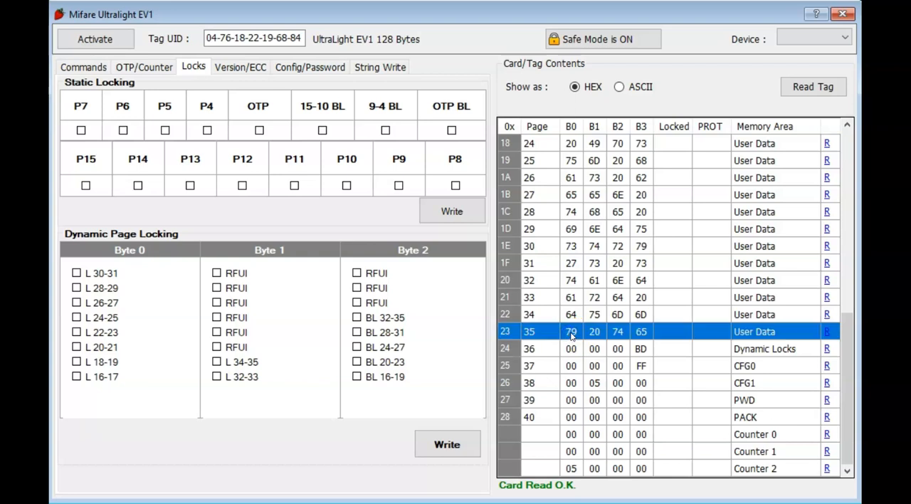
pyautogui.keyDown('shift'); pyautogui.click(537, 316); pyautogui.keyUp('shift')
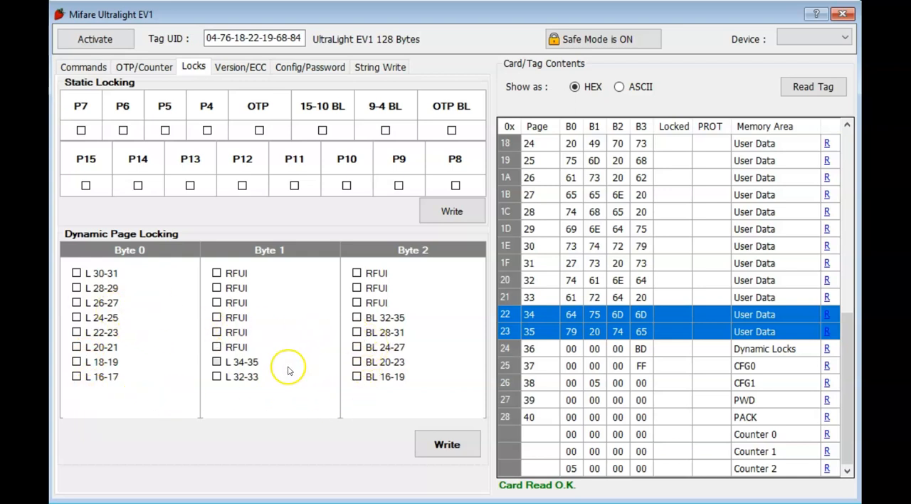
pyautogui.click(217, 362)
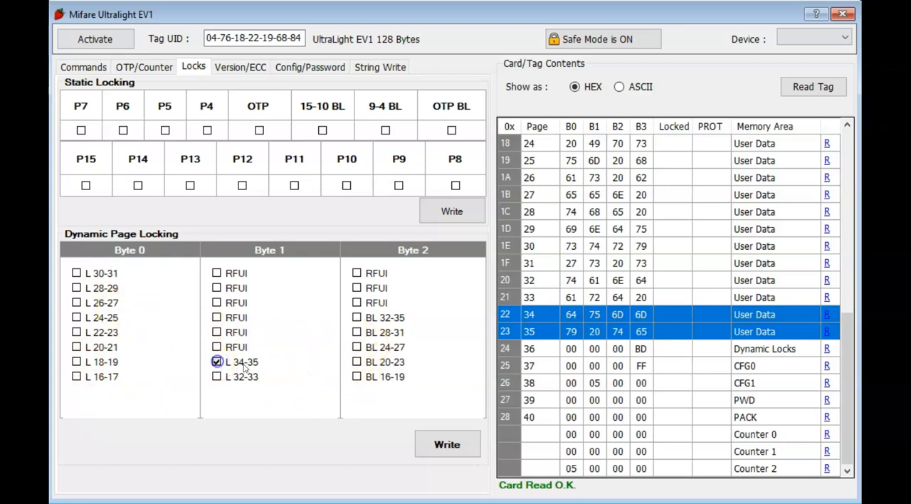
pyautogui.click(451, 444)
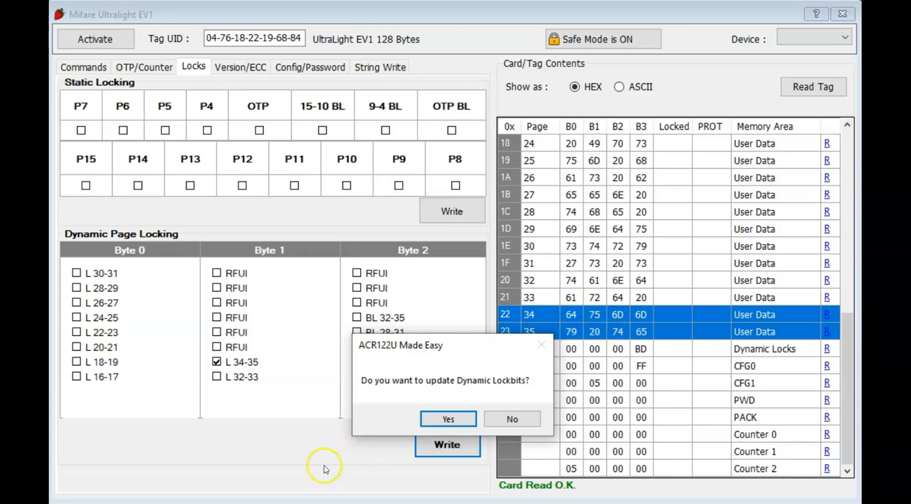
pyautogui.click(445, 420)
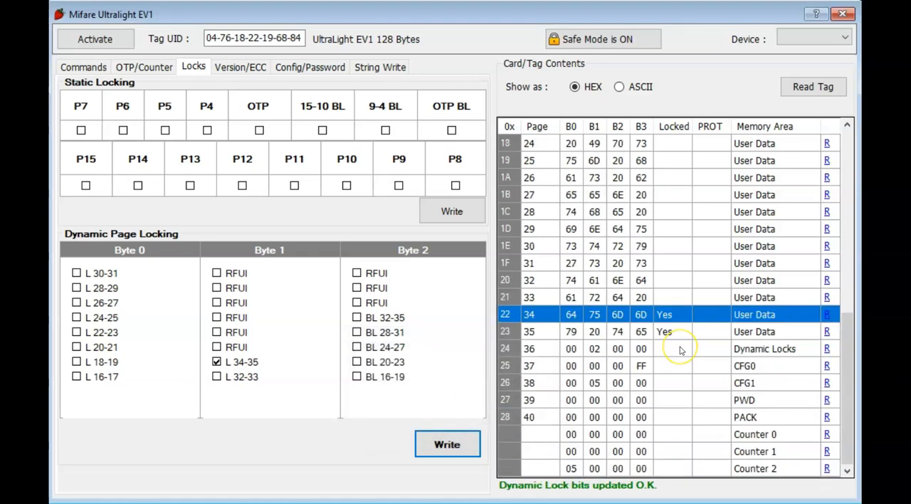
# Step: Examine the Write Dynamic Lock Page 36 command in the log and the entries for pages 34 to 36 in the tag contents
pyautogui.click(83, 66)
pyautogui.scroll(-8, 288, 290)
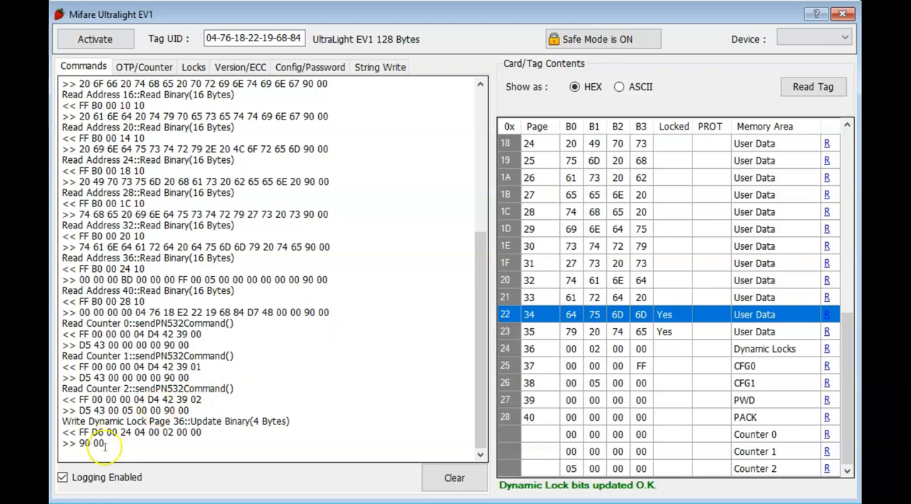
pyautogui.moveTo(114, 443); pyautogui.dragTo(62, 420)
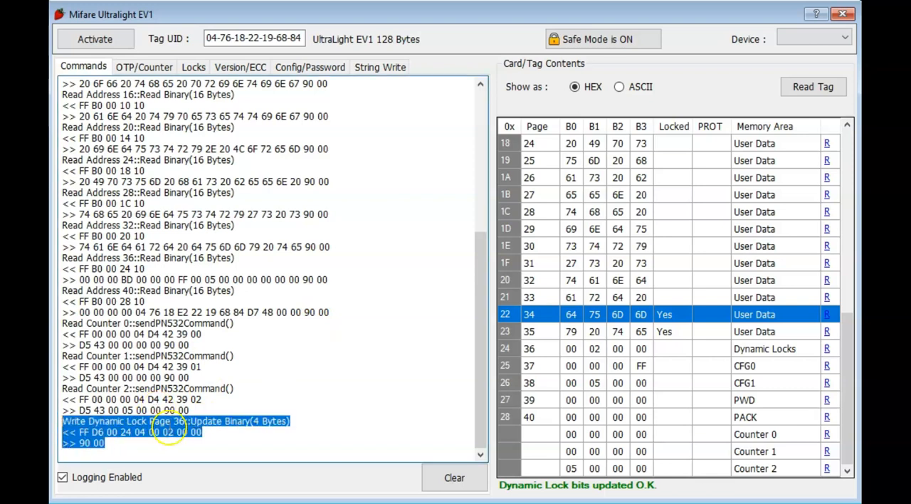
pyautogui.click(168, 430)
pyautogui.click(508, 349)
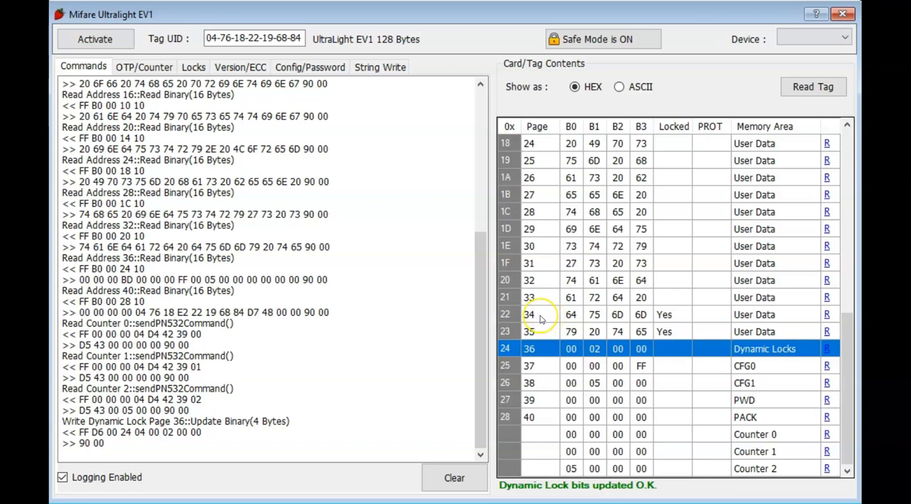
pyautogui.click(602, 314)
pyautogui.click(603, 334)
pyautogui.click(603, 316)
pyautogui.click(585, 333)
pyautogui.click(577, 315)
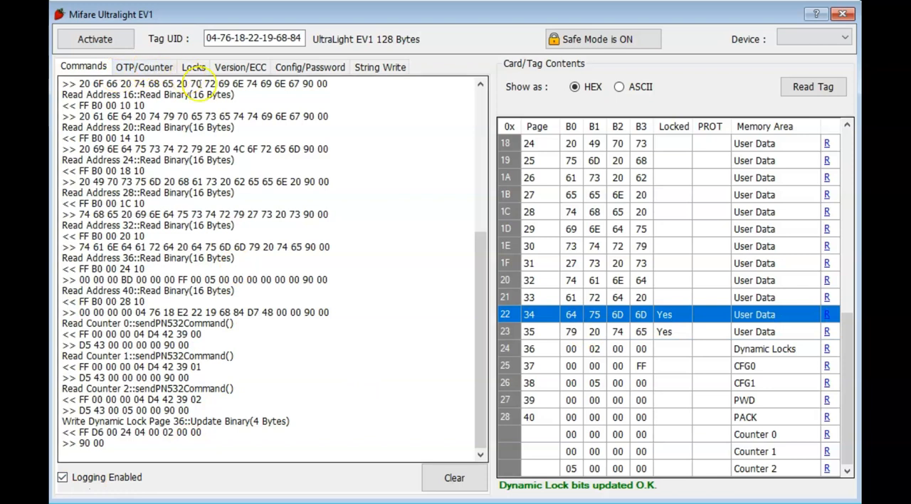
# Step: Load page 34 for editing, set its data to the decimal value 0, and turn Safe Mode off
pyautogui.click(150, 66)
pyautogui.click(570, 331)
pyautogui.click(570, 318)
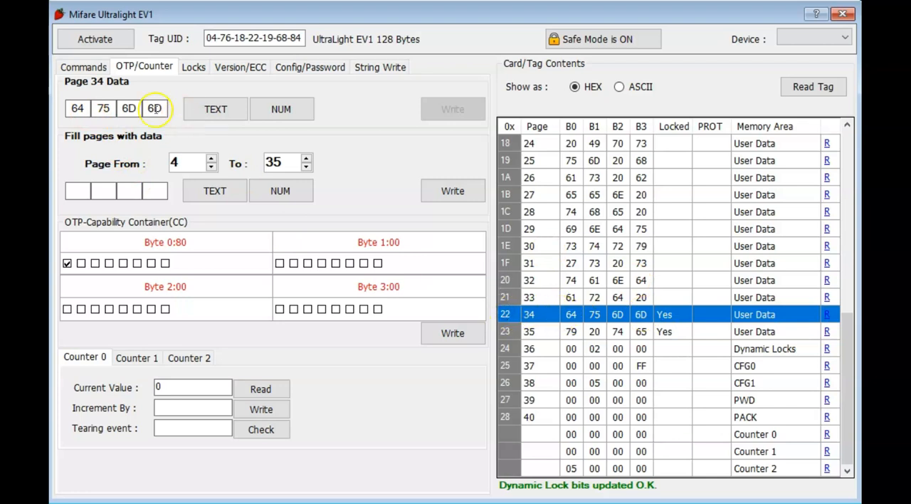
pyautogui.moveTo(80, 109); pyautogui.dragTo(55, 112)
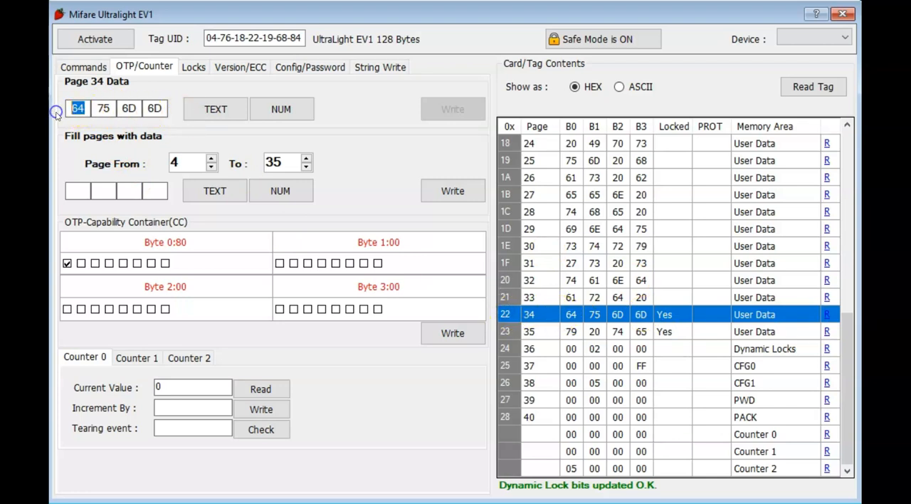
pyautogui.click(265, 112)
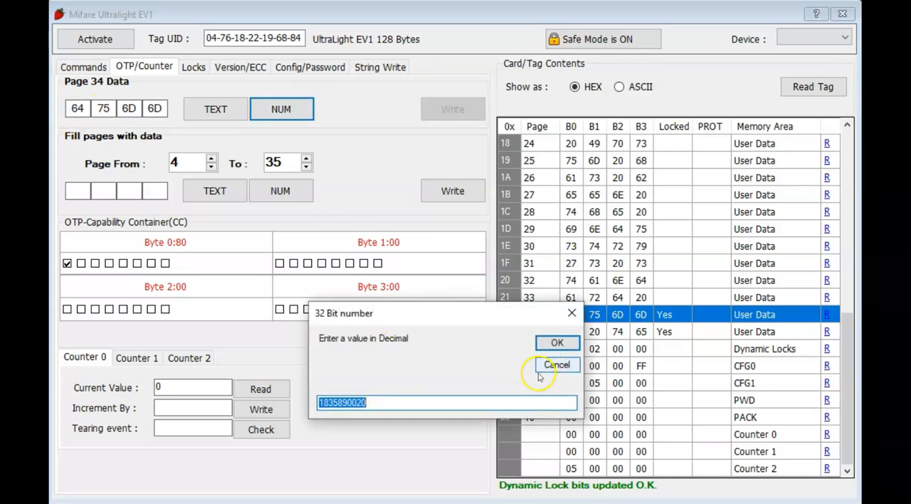
pyautogui.write('0')
pyautogui.click(556, 343)
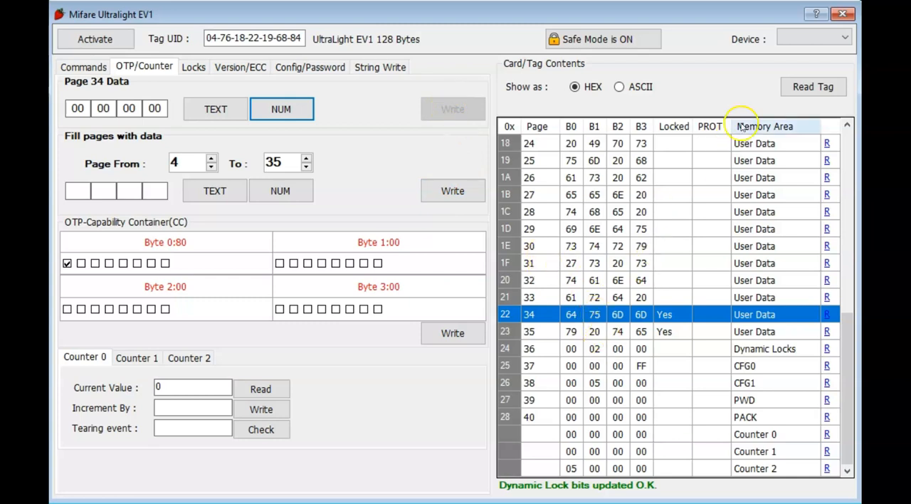
pyautogui.click(574, 43)
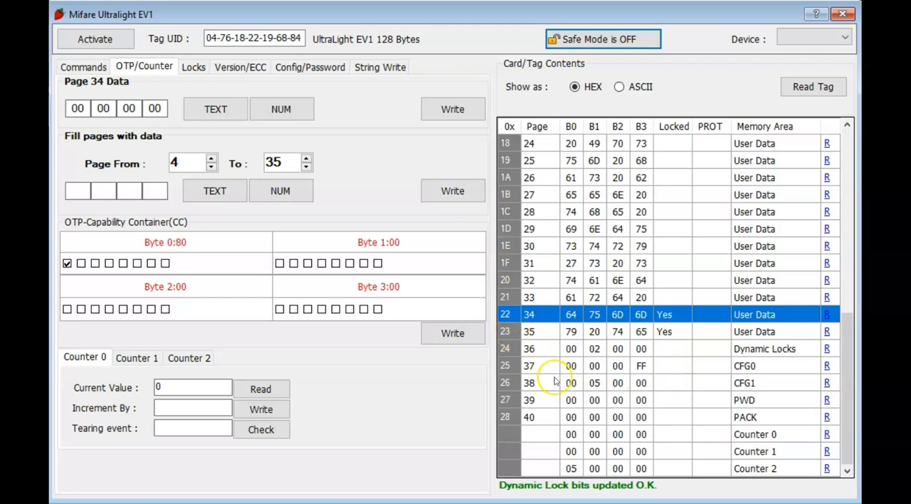
# Step: Examine the static lock, dynamic lock, configuration, PWD and PACK pages in the tag contents with Safe Mode off
pyautogui.click(506, 398)
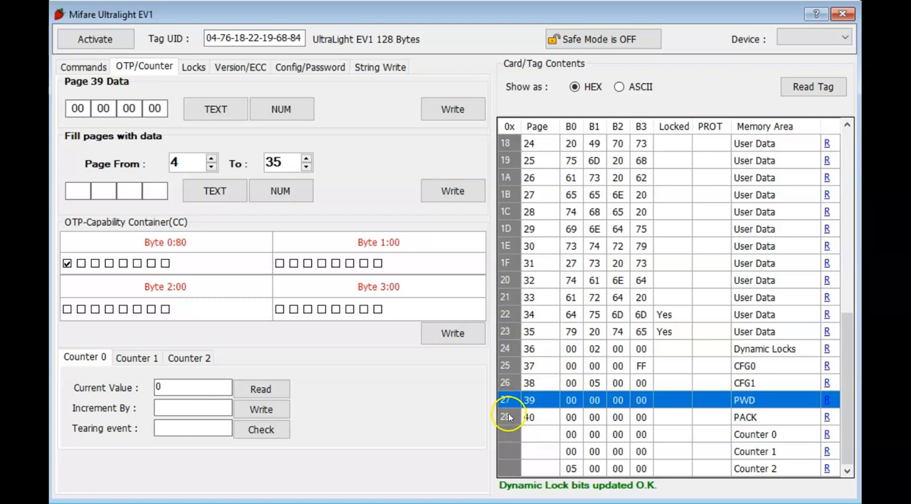
pyautogui.click(508, 417)
pyautogui.scroll(8, 669, 407)
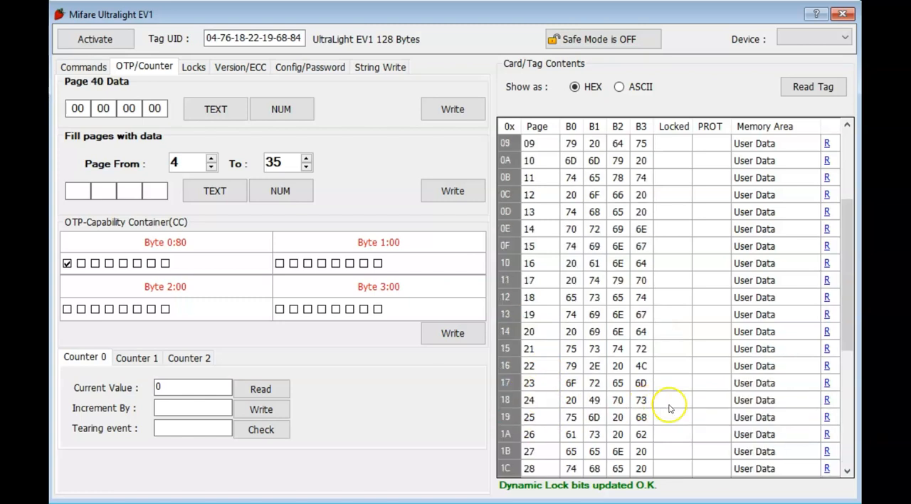
pyautogui.click(603, 214)
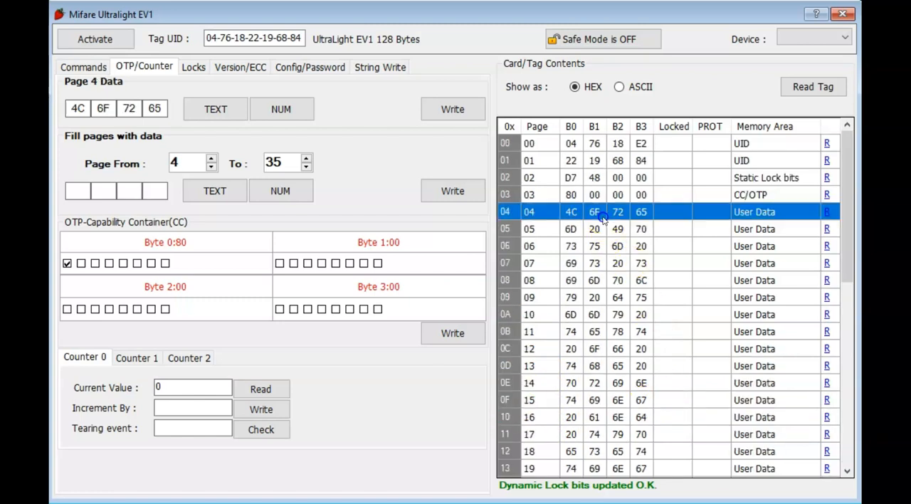
pyautogui.click(625, 183)
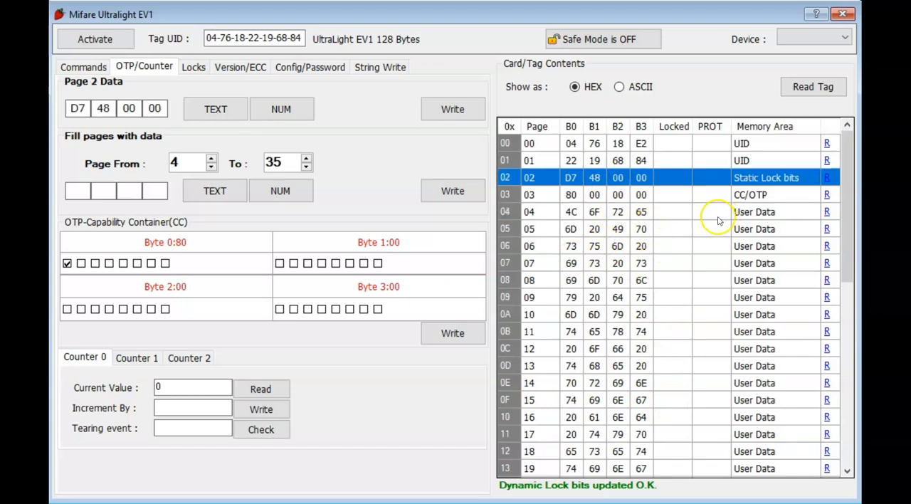
pyautogui.scroll(-2, 694, 277)
pyautogui.scroll(-6, 694, 278)
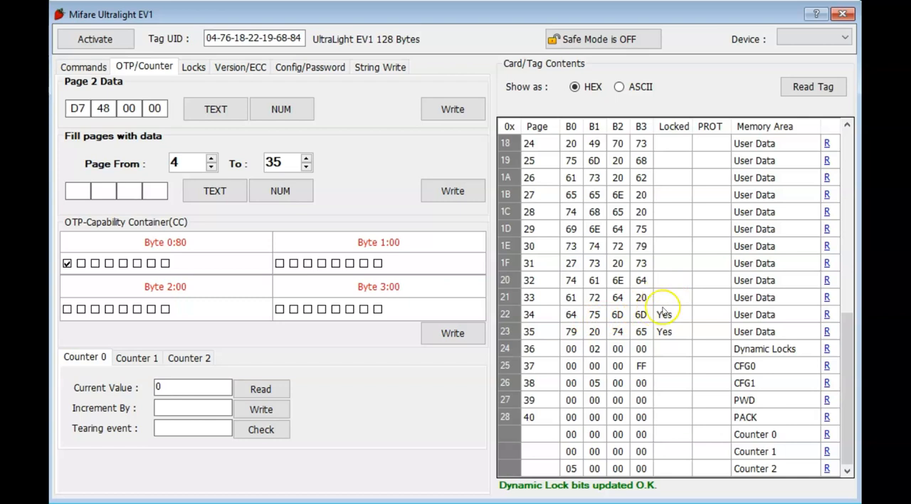
pyautogui.click(616, 366)
pyautogui.click(616, 384)
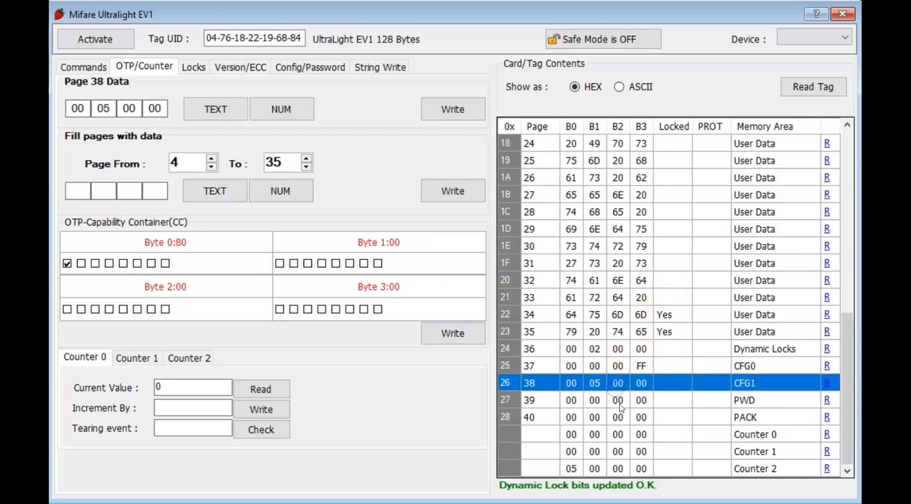
pyautogui.click(615, 405)
pyautogui.click(615, 413)
pyautogui.click(611, 401)
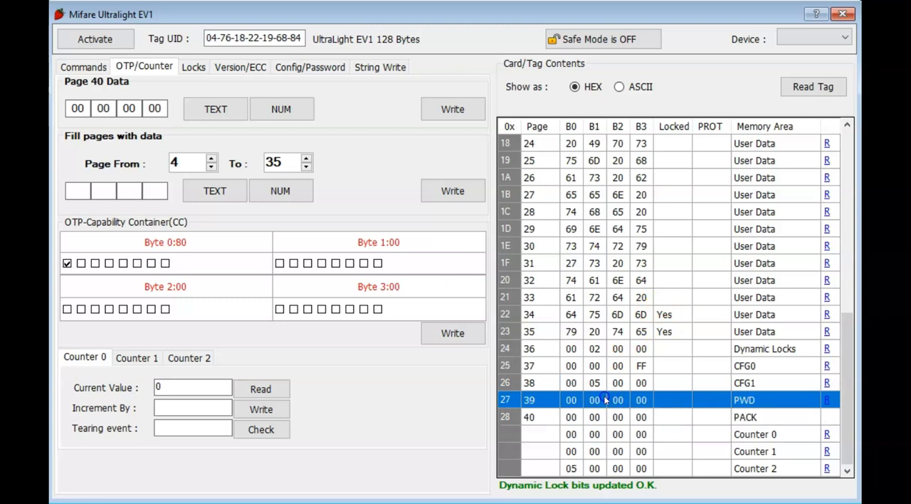
pyautogui.scroll(3, 644, 340)
pyautogui.scroll(5, 644, 341)
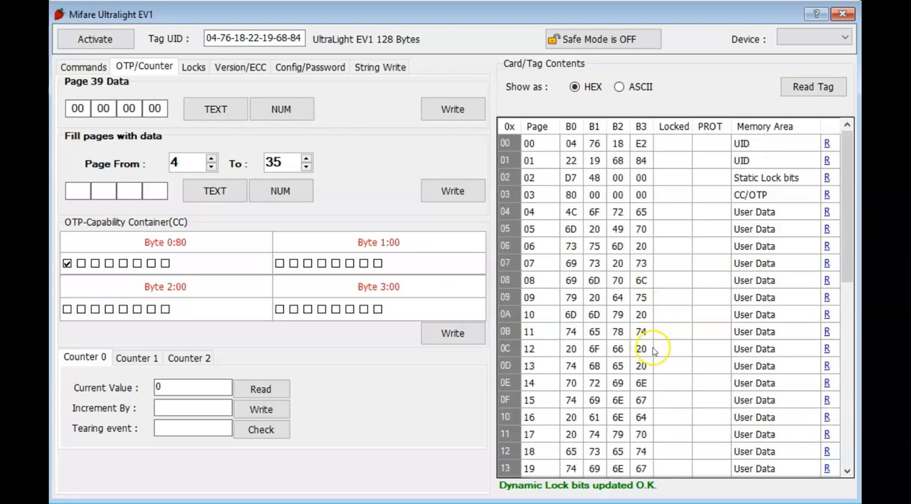
pyautogui.scroll(-6, 644, 345)
pyautogui.scroll(-2, 589, 407)
# Step: Reload locked page 34, set its data to the decimal value 0, and write it to the tag
pyautogui.click(530, 331)
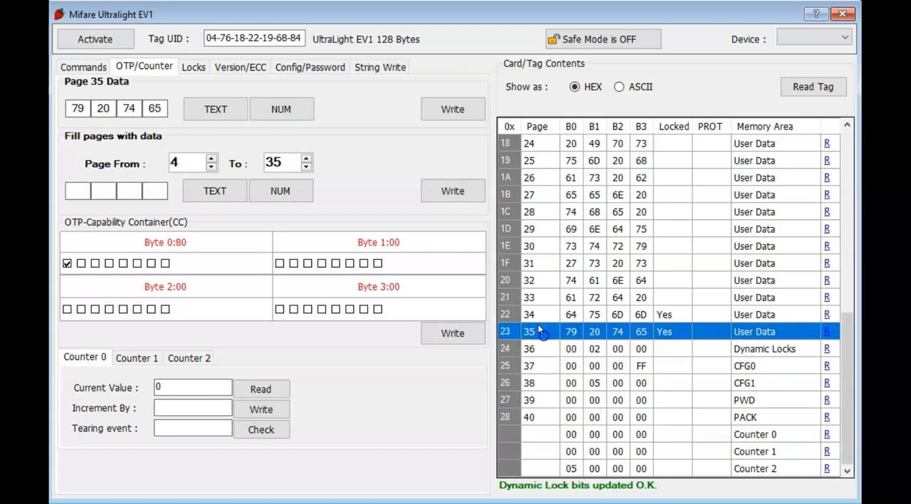
pyautogui.click(528, 314)
pyautogui.click(264, 111)
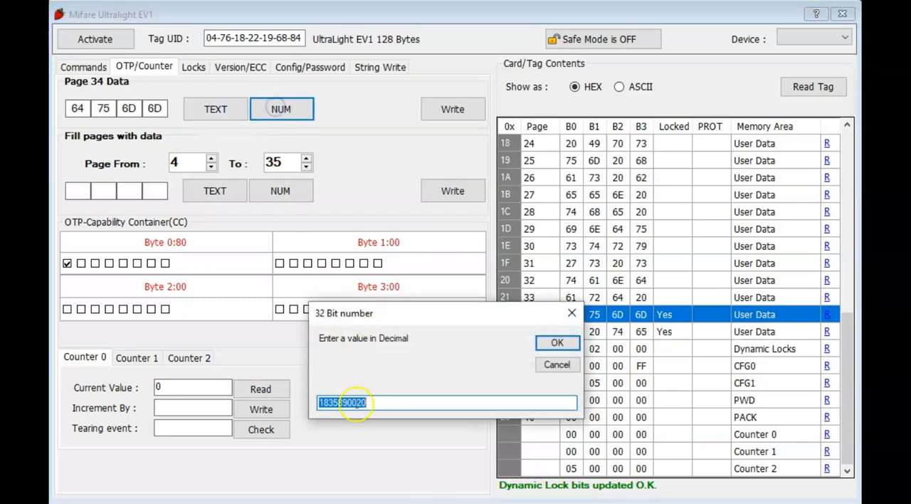
pyautogui.write('0')
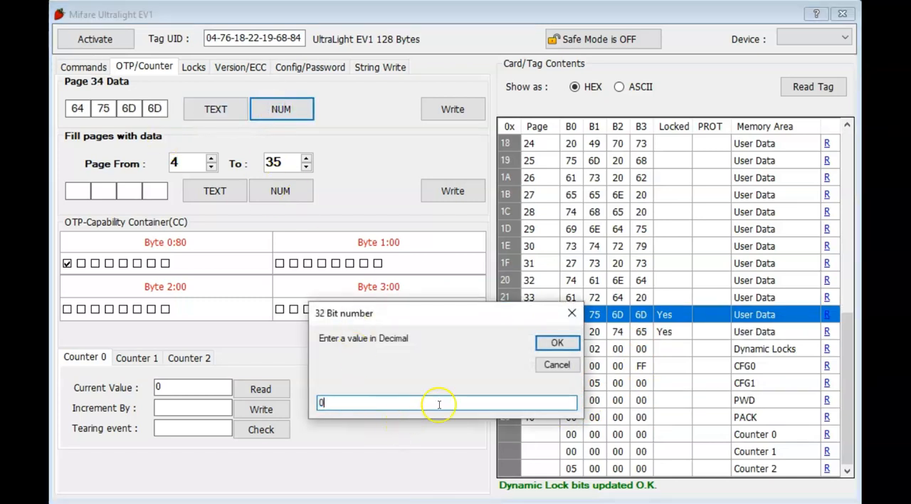
pyautogui.click(554, 342)
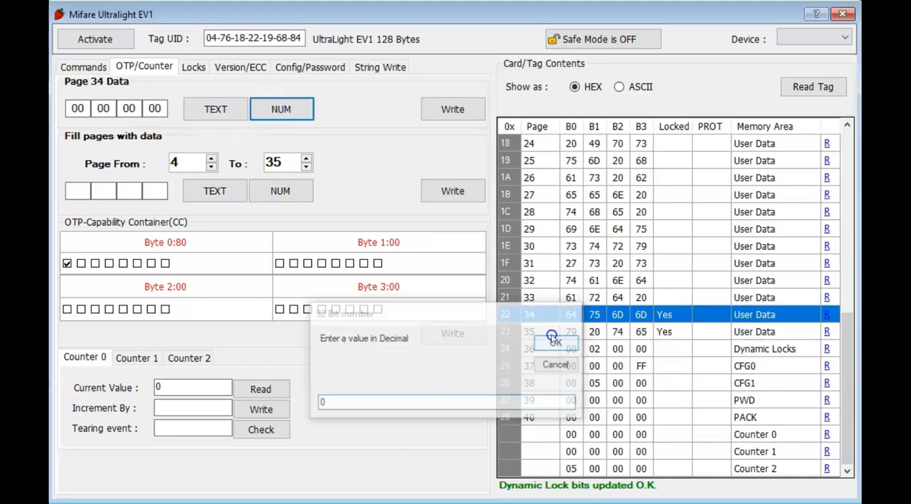
pyautogui.click(452, 112)
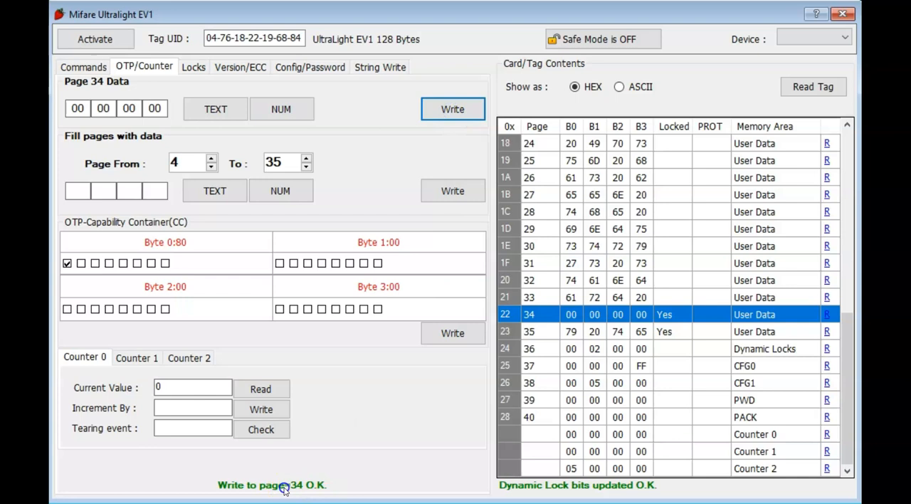
# Step: Examine the Write Page 34 Update Binary command and its response in the command log
pyautogui.click(87, 66)
pyautogui.scroll(-6, 261, 317)
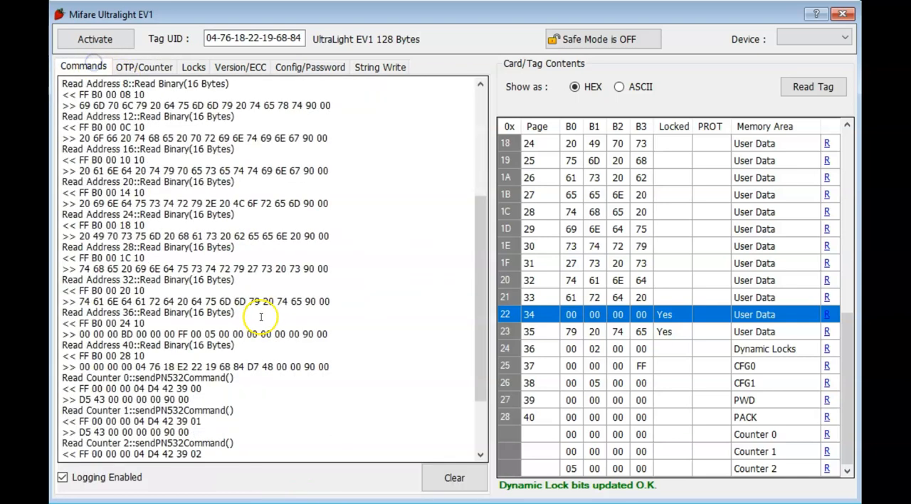
pyautogui.scroll(-3, 261, 317)
pyautogui.moveTo(112, 443); pyautogui.dragTo(61, 420)
pyautogui.click(87, 434)
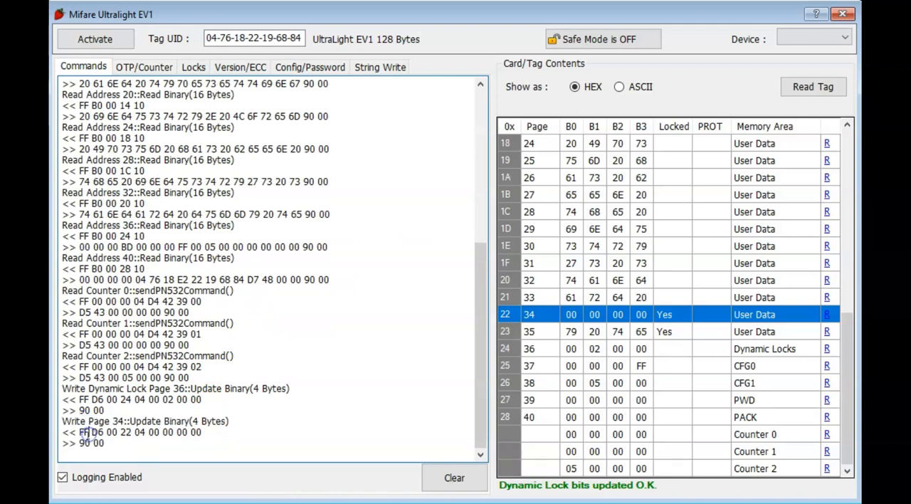
# Step: Highlight the last page write's command bytes and its response code in the command log
pyautogui.moveTo(110, 448); pyautogui.dragTo(56, 432)
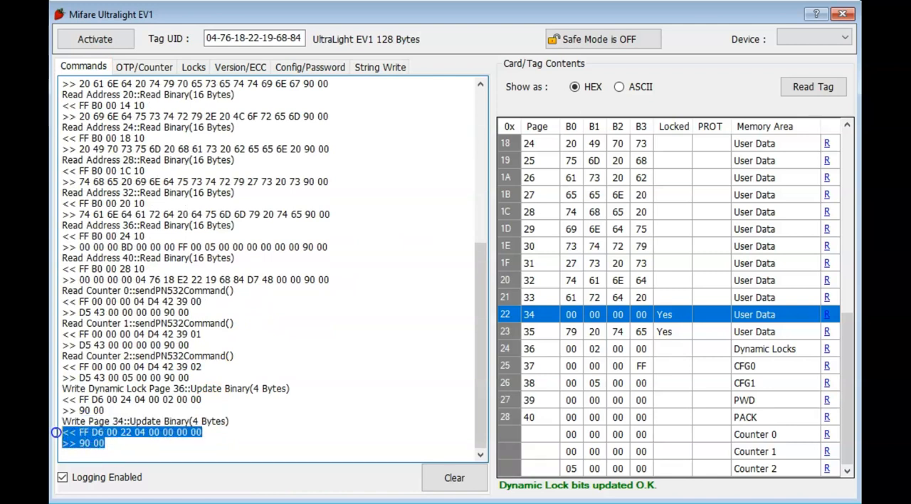
pyautogui.click(105, 444)
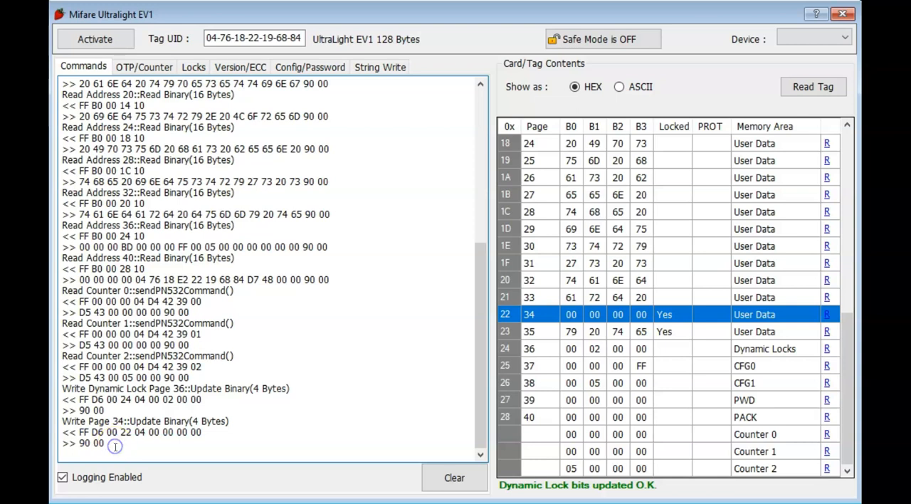
pyautogui.moveTo(106, 445); pyautogui.dragTo(53, 444)
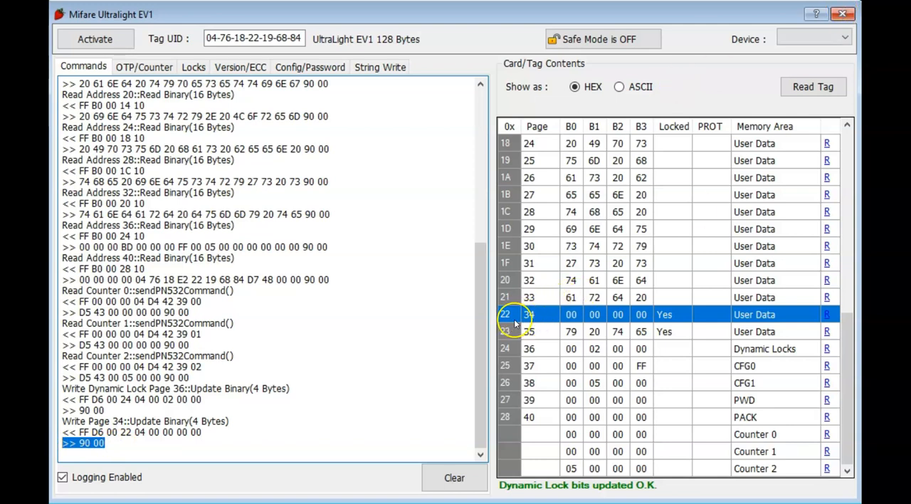
# Step: Close and reopen the MIFARE Ultralight EV1 window, then read the tag again
pyautogui.click(843, 14)
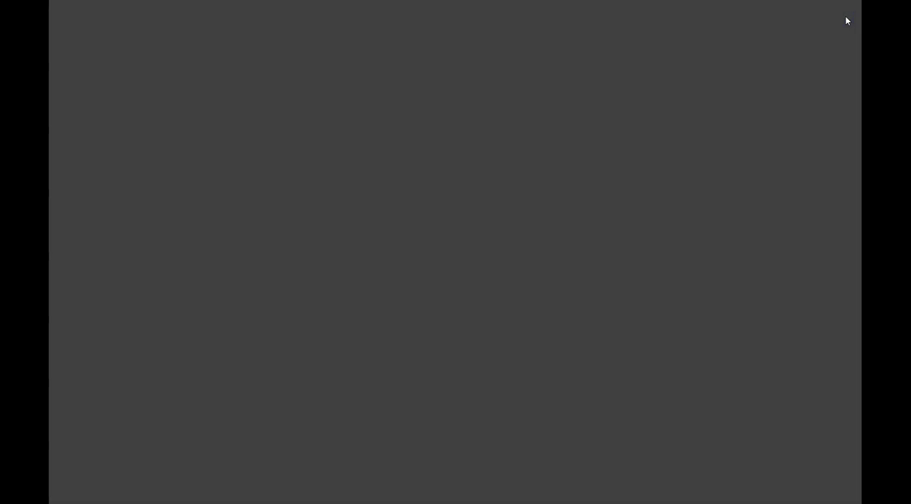
pyautogui.click(78, 1)
pyautogui.click(144, 9)
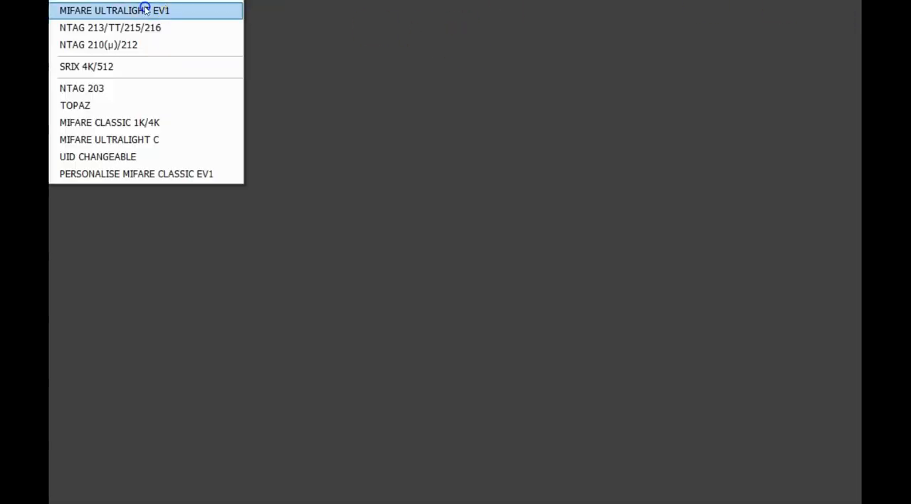
pyautogui.click(114, 37)
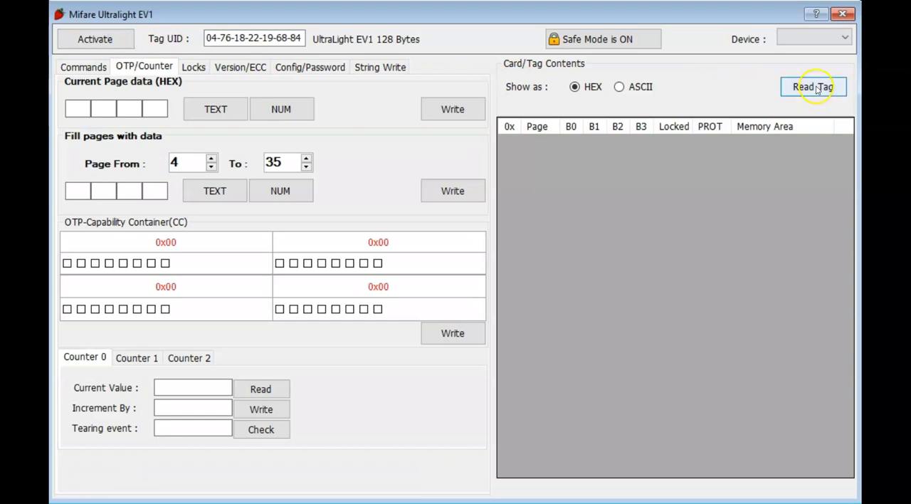
pyautogui.click(814, 87)
pyautogui.scroll(-8, 773, 264)
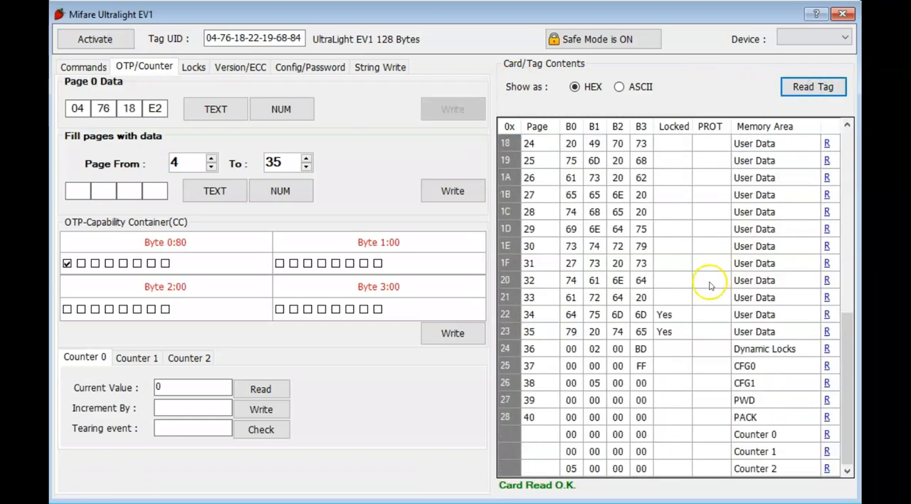
# Step: Examine locked pages 34 and 35 in the tag contents and the logged commands of the new read
pyautogui.click(514, 315)
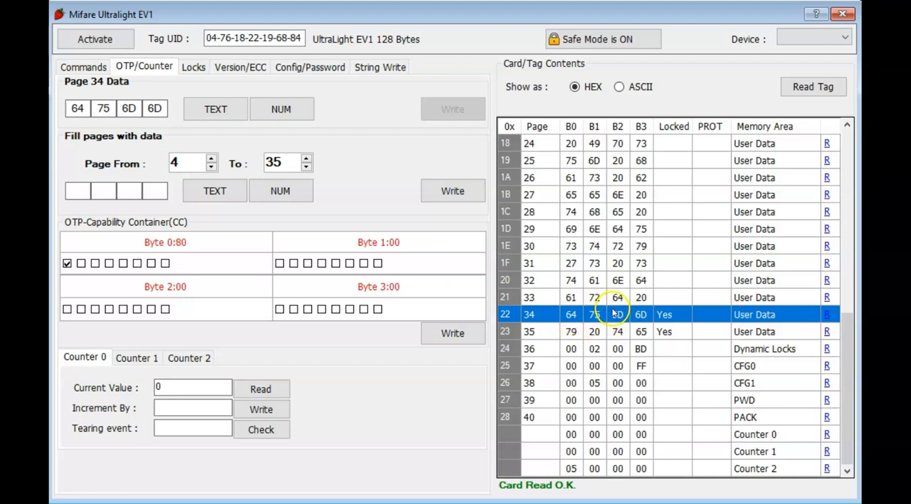
pyautogui.click(85, 65)
pyautogui.scroll(-10, 291, 356)
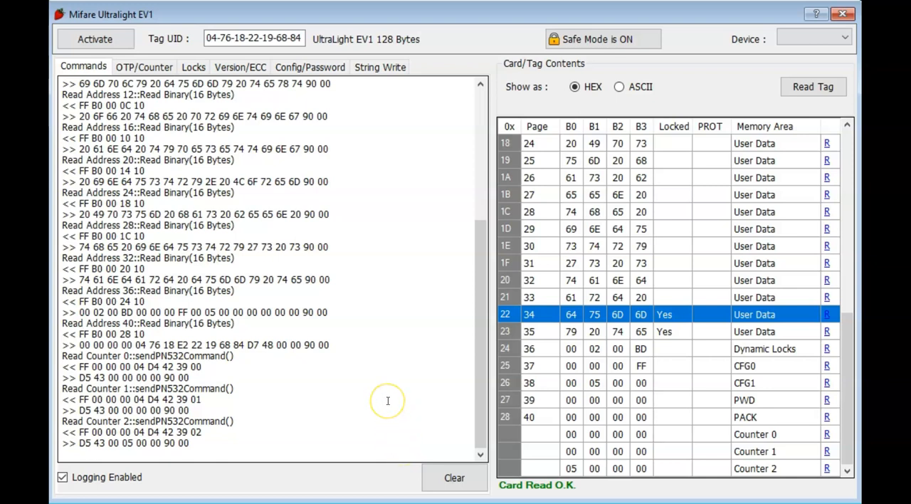
pyautogui.click(509, 332)
pyautogui.click(513, 314)
pyautogui.click(506, 331)
pyautogui.click(508, 317)
pyautogui.click(509, 332)
pyautogui.click(510, 314)
pyautogui.scroll(6, 409, 321)
pyautogui.scroll(3, 409, 321)
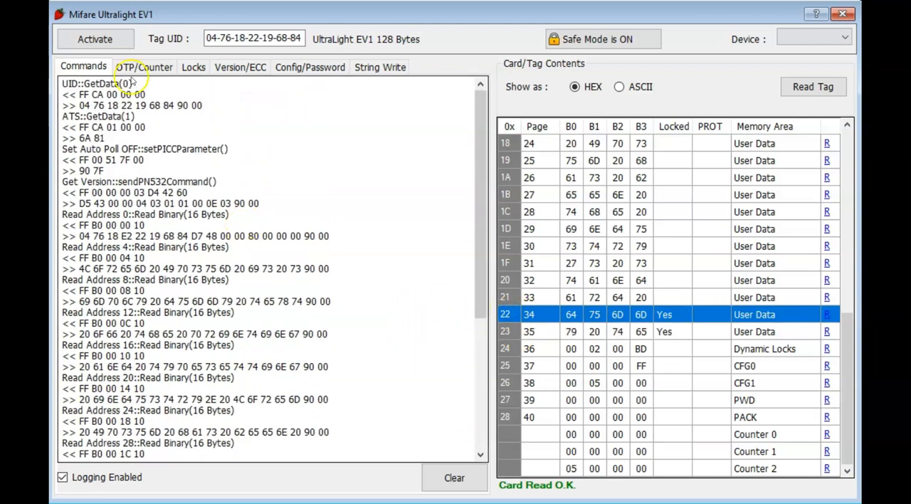
# Step: Set the data of page 34 to the decimal value 0
pyautogui.click(161, 66)
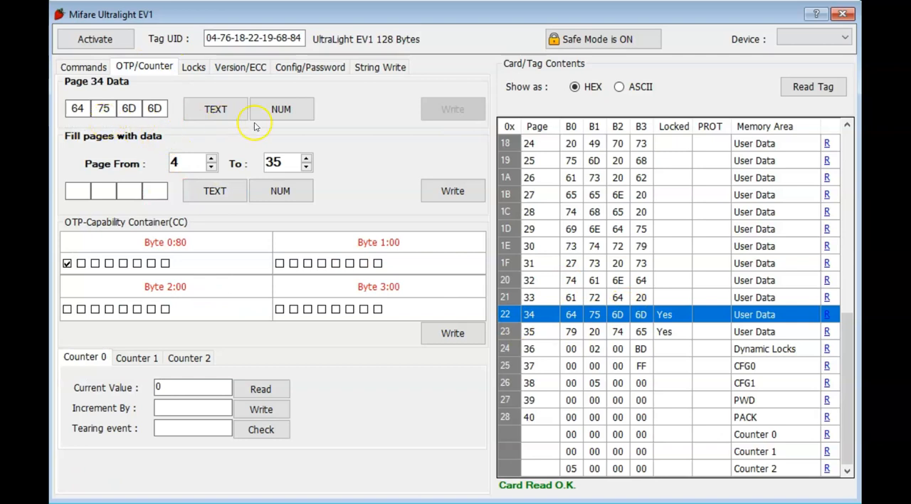
pyautogui.click(274, 111)
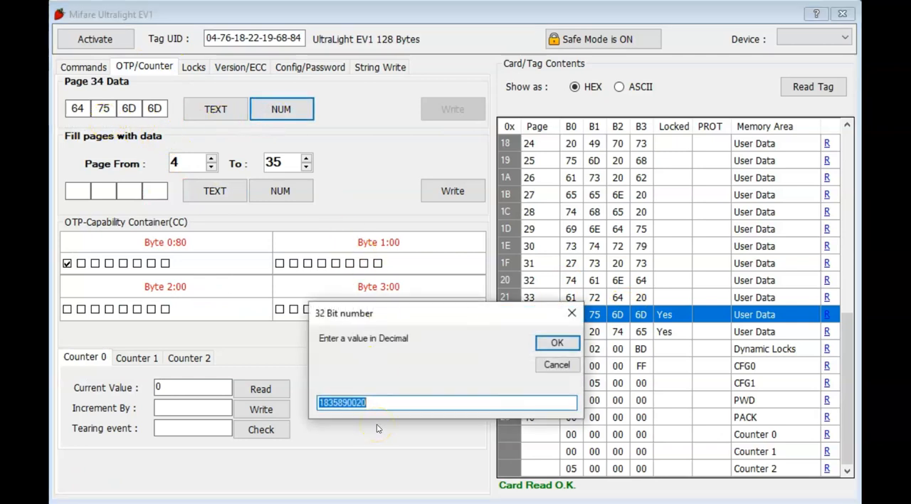
pyautogui.write('0')
pyautogui.click(556, 343)
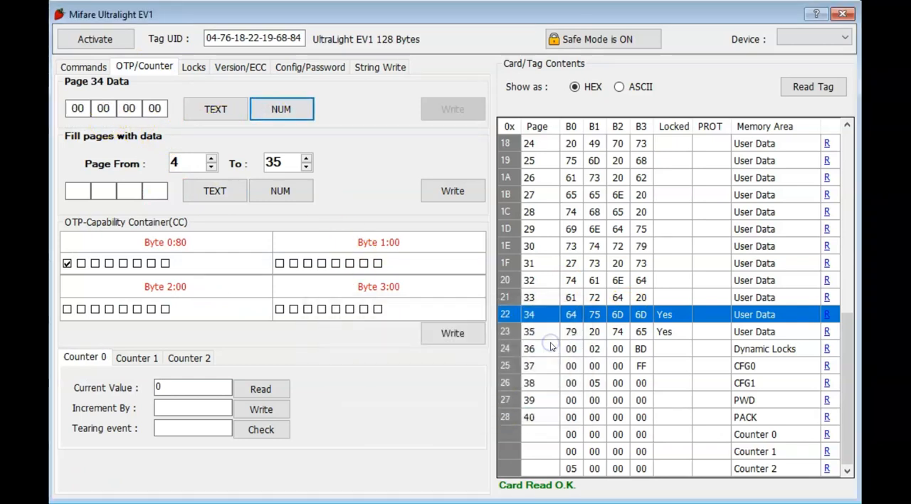
# Step: Turn Safe Mode off and try writing the data to locked page 34 twice
pyautogui.click(600, 40)
pyautogui.click(453, 111)
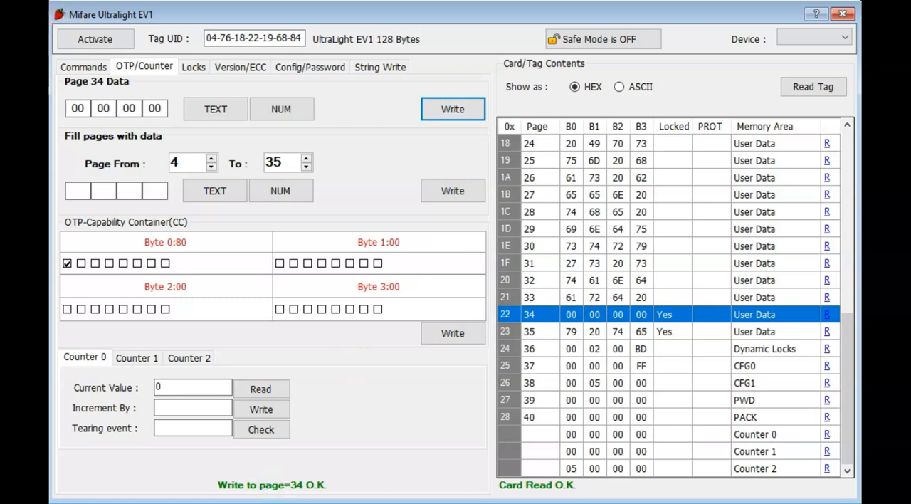
pyautogui.click(442, 114)
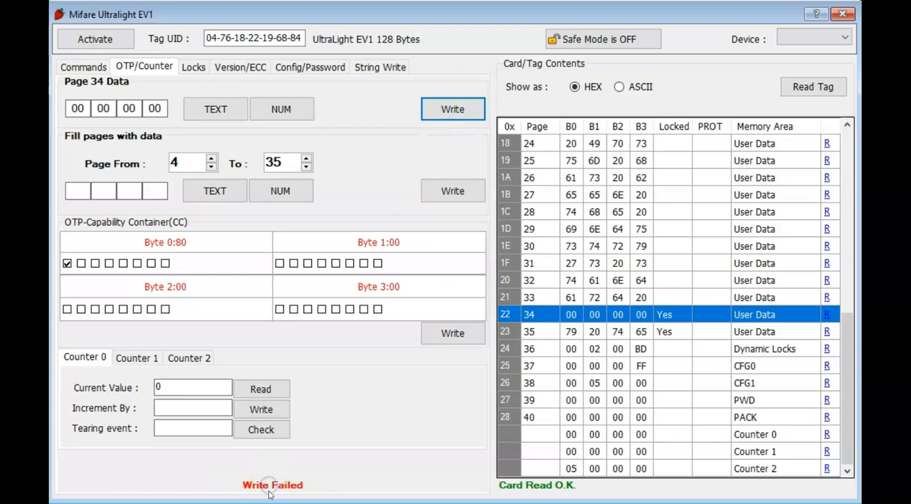
# Step: Compare the two consecutive Write Page 34 commands and their responses in the command log
pyautogui.click(84, 67)
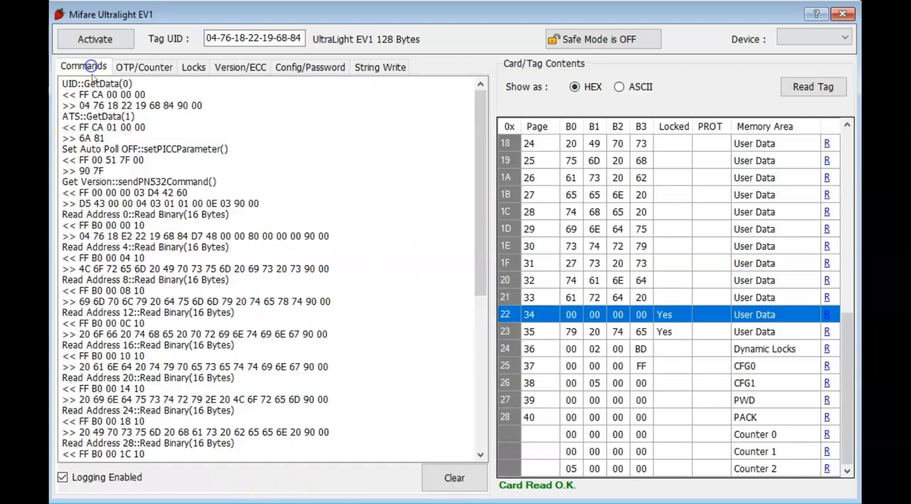
pyautogui.scroll(-8, 249, 374)
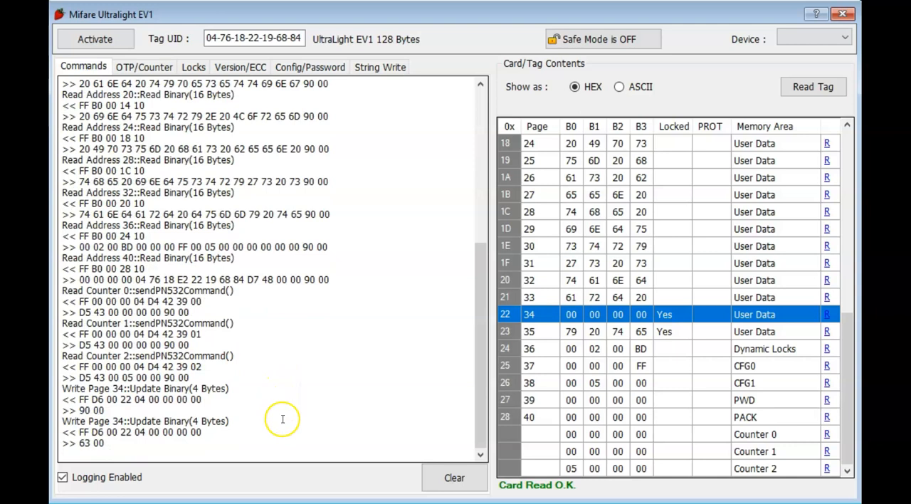
pyautogui.moveTo(111, 409); pyautogui.dragTo(62, 389)
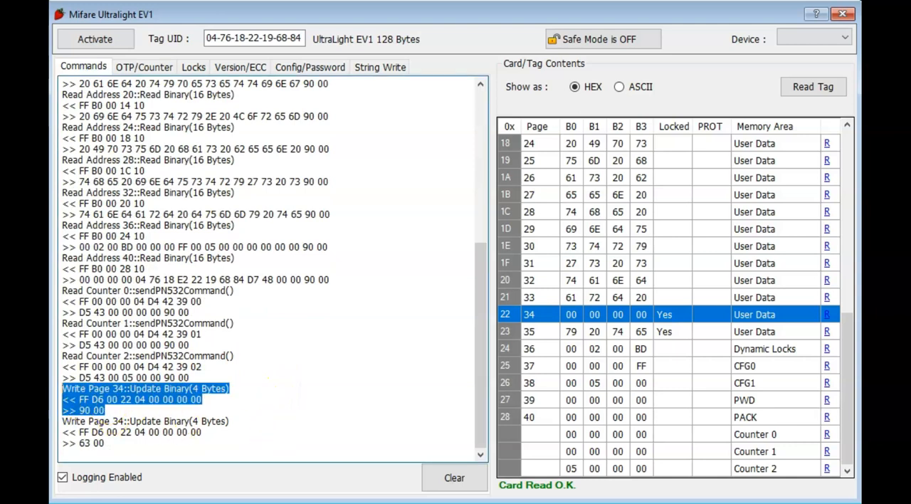
pyautogui.click(111, 421)
pyautogui.moveTo(128, 447); pyautogui.dragTo(62, 411)
pyautogui.click(93, 440)
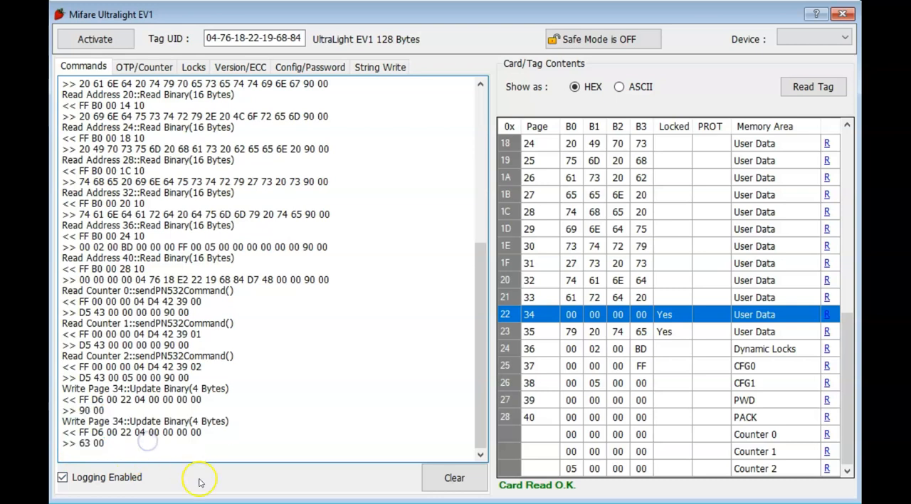
# Step: Reactivate the tag and authenticate with the 4-byte hexadecimal tag password
pyautogui.click(151, 67)
pyautogui.click(207, 69)
pyautogui.click(101, 41)
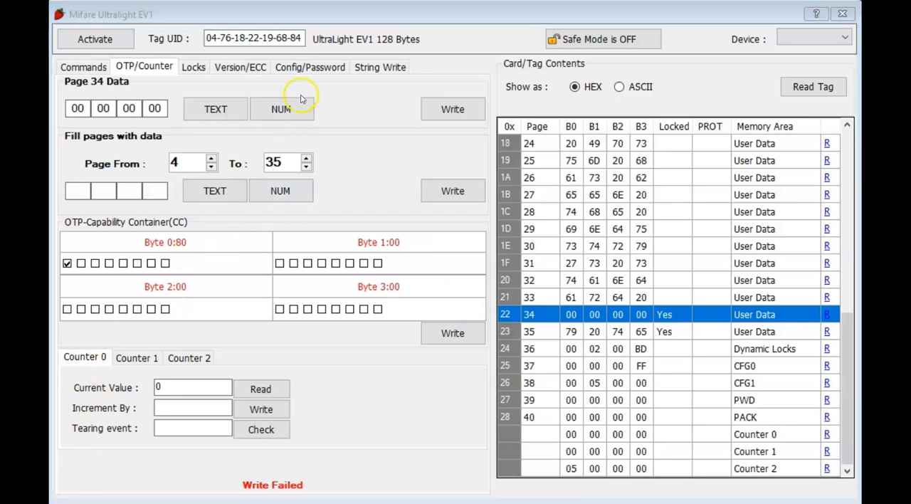
pyautogui.click(301, 68)
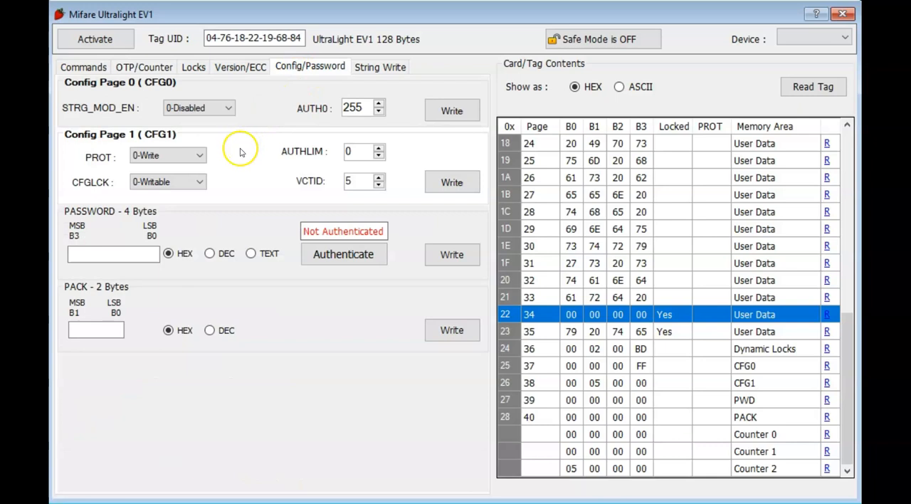
pyautogui.click(92, 257)
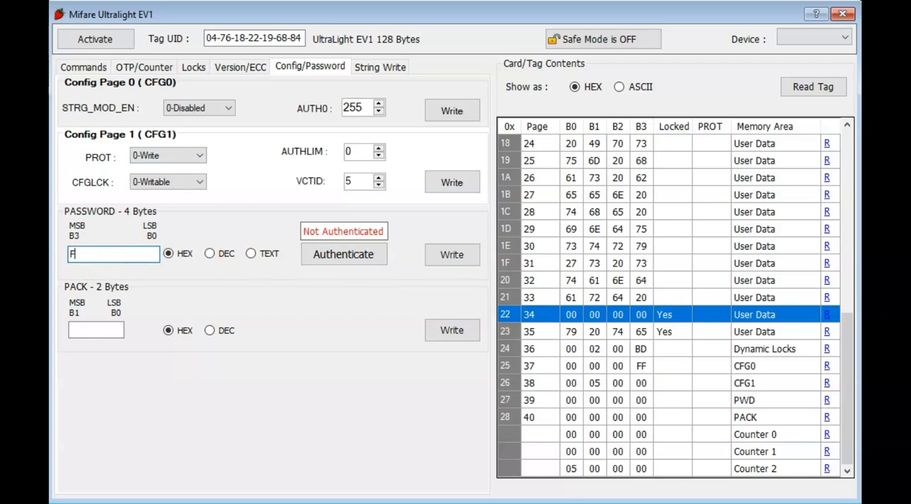
pyautogui.click(319, 252)
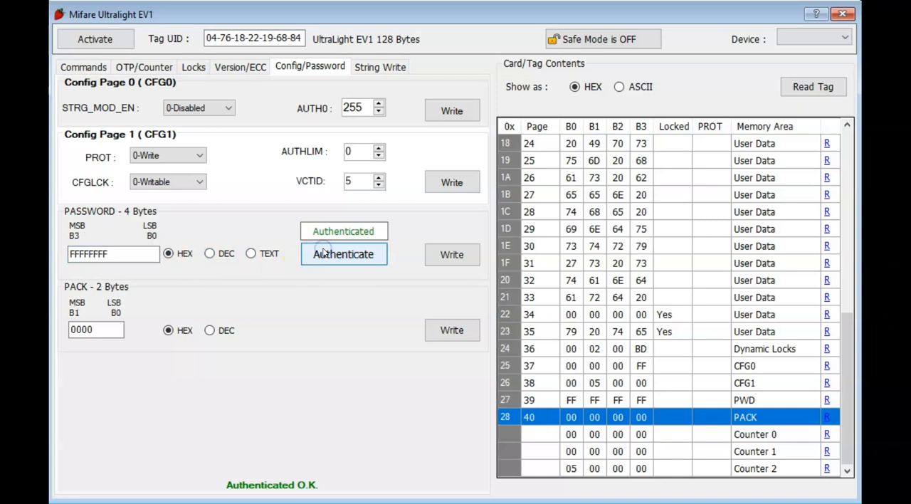
# Step: Examine the PACK value and the AUTH0 setting of Config Page 0
pyautogui.click(104, 328)
pyautogui.doubleClick(104, 329)
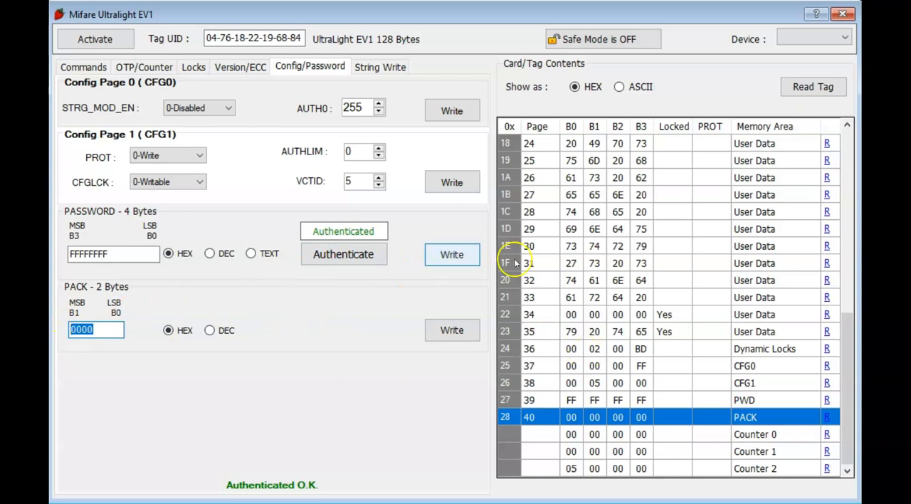
pyautogui.click(354, 106)
pyautogui.doubleClick(354, 107)
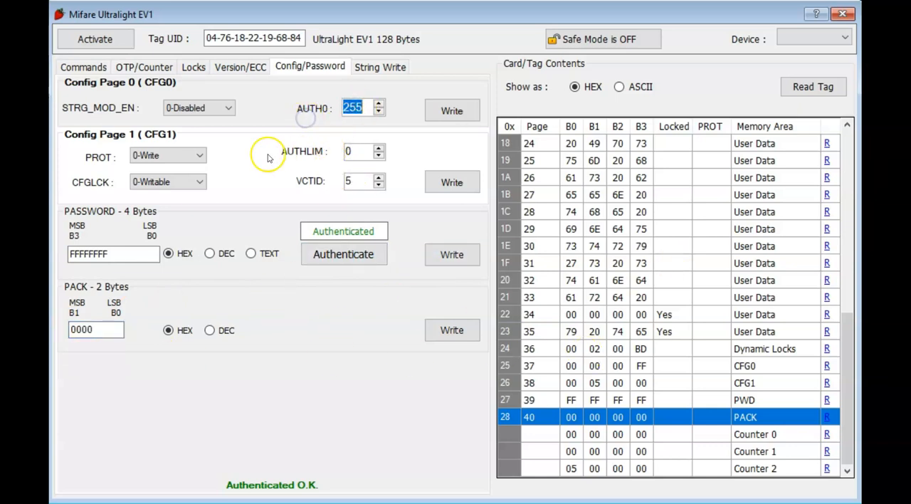
pyautogui.click(349, 107)
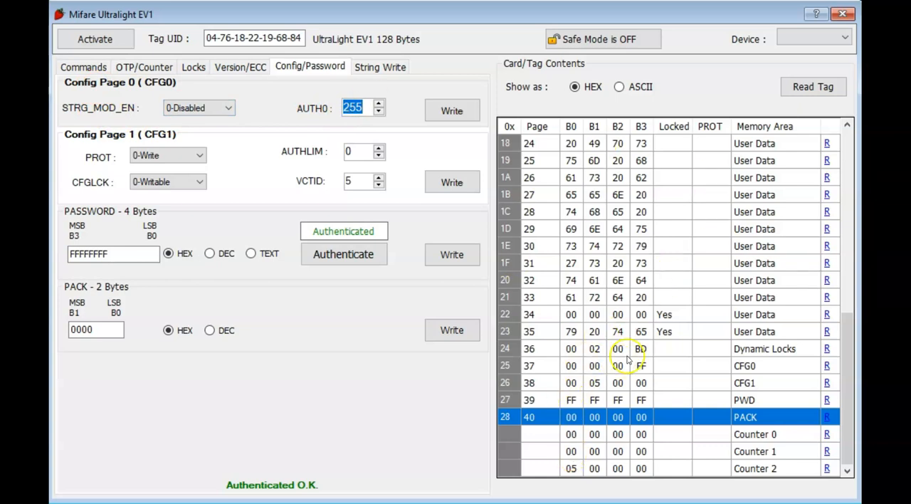
# Step: Enter a new 2-byte hexadecimal PACK value and write it to the tag
pyautogui.click(98, 332)
pyautogui.doubleClick(97, 332)
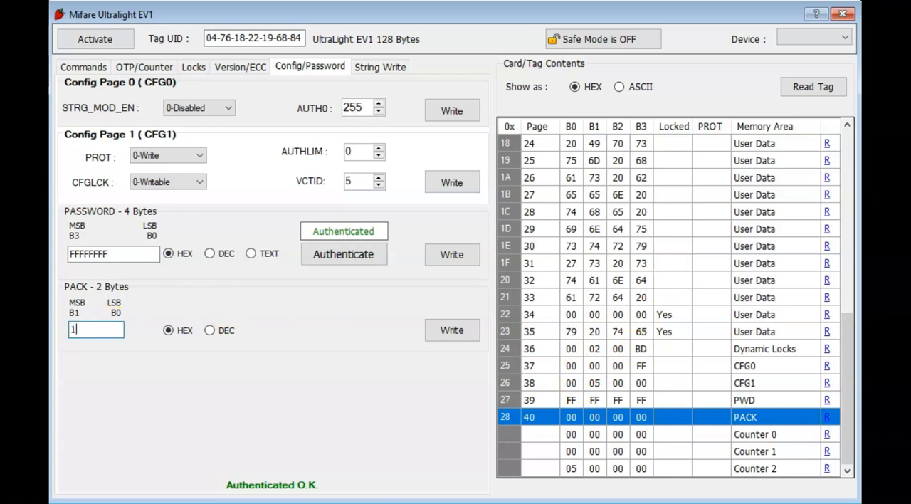
pyautogui.click(451, 331)
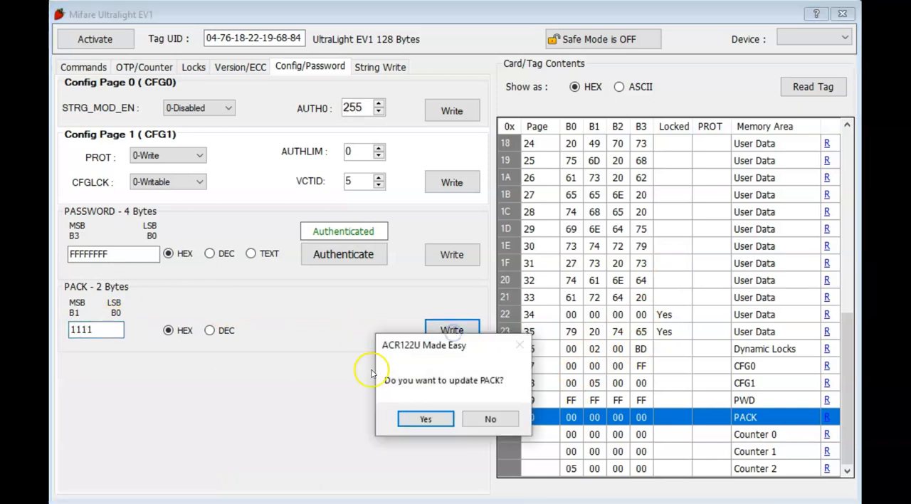
pyautogui.click(408, 420)
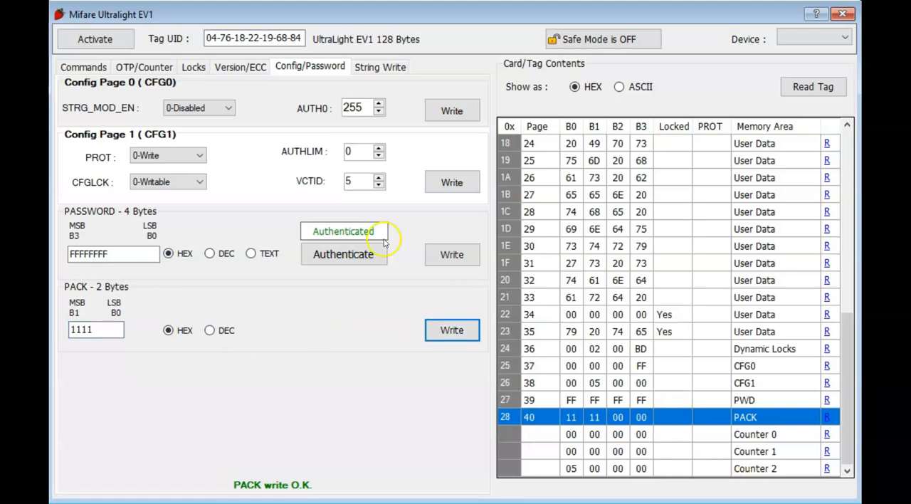
# Step: Enter a new 4-byte hexadecimal tag password and write it to the tag
pyautogui.doubleClick(135, 254)
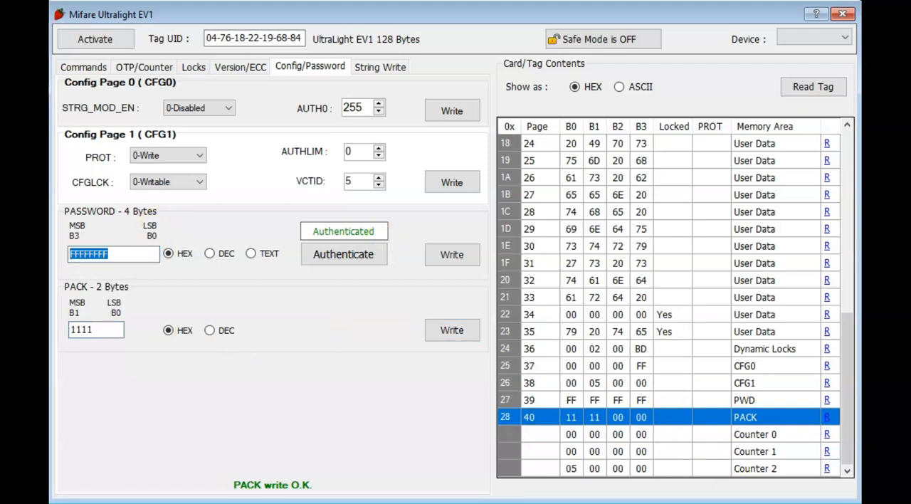
pyautogui.write('11111111')
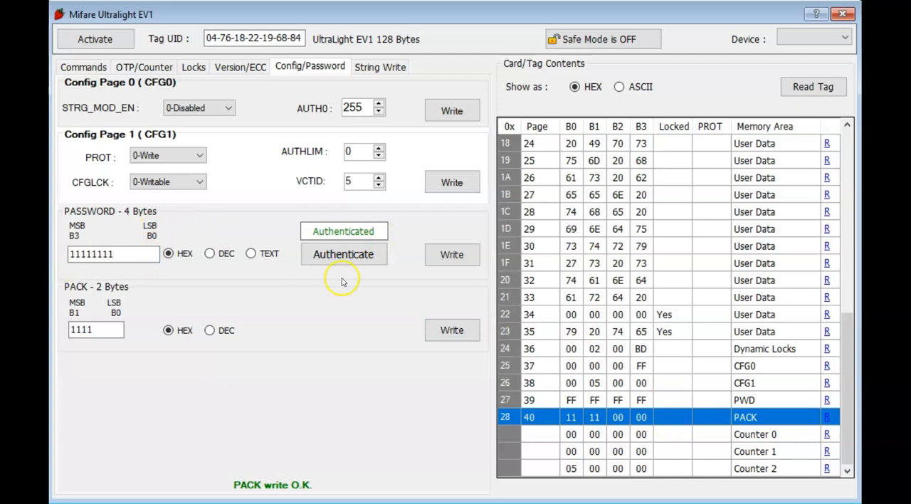
pyautogui.click(452, 256)
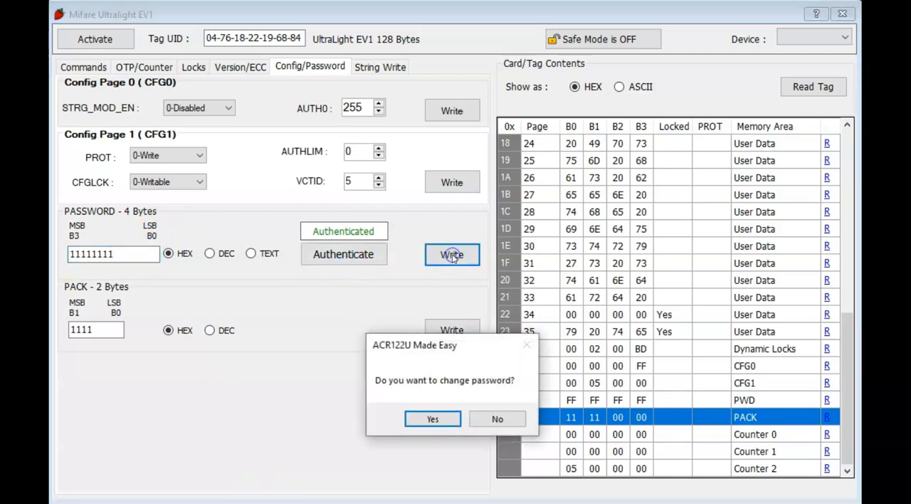
pyautogui.click(415, 419)
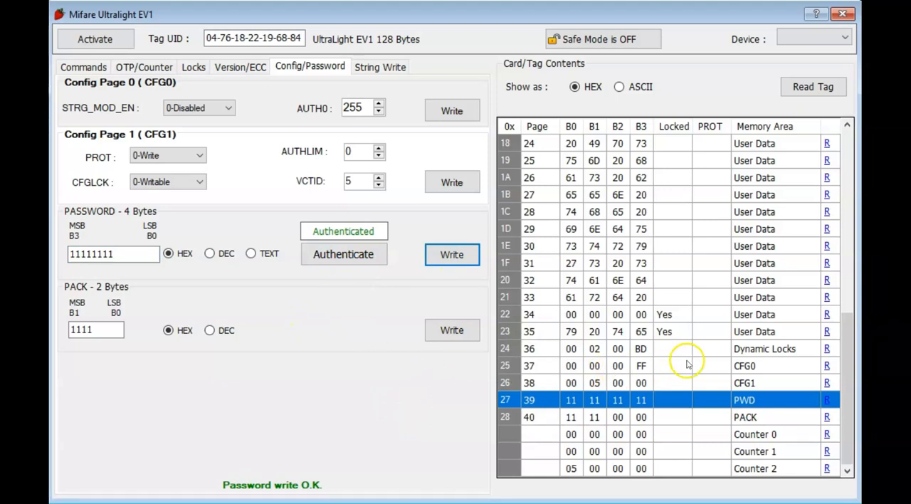
# Step: Set the BL 28-31 block-locking bit, write the dynamic lock bits to the tag, and try to select L 28-29
pyautogui.scroll(8, 687, 359)
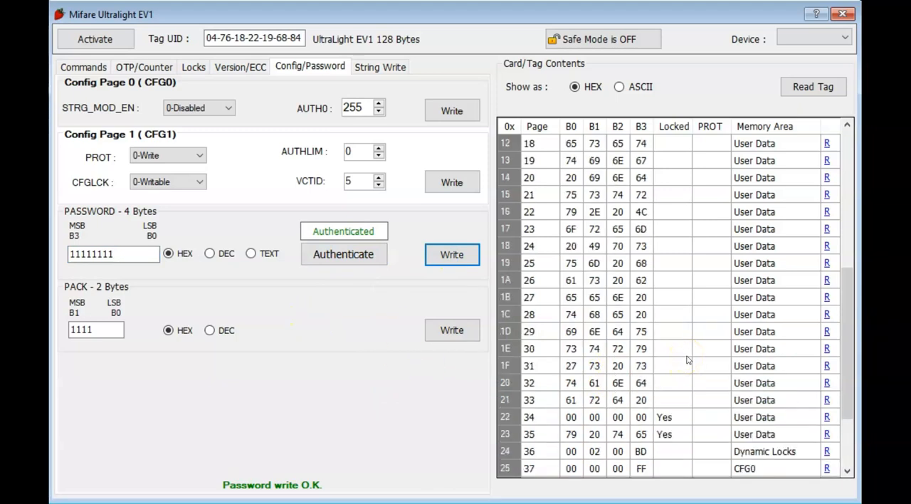
pyautogui.click(193, 66)
pyautogui.scroll(-8, 610, 356)
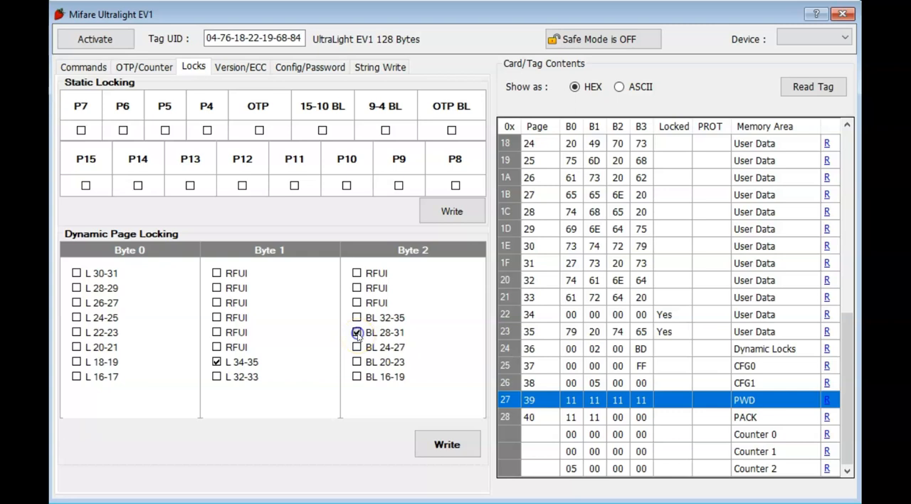
pyautogui.click(440, 451)
pyautogui.click(436, 421)
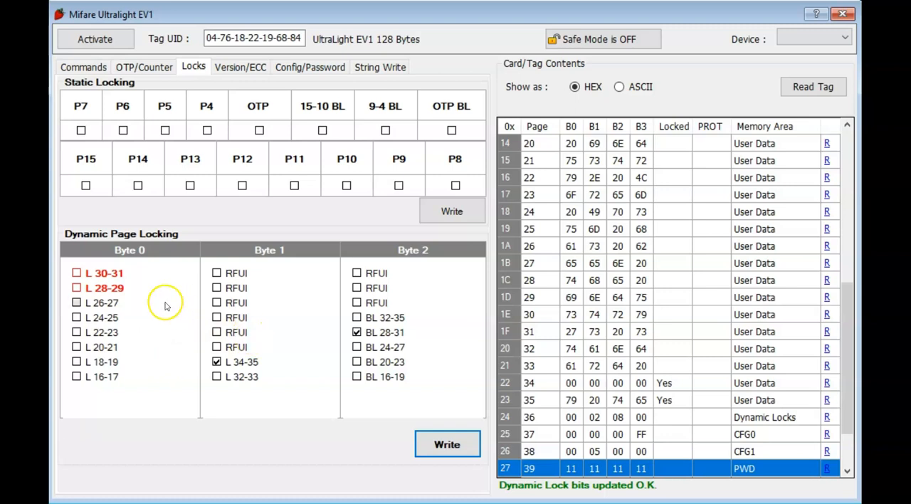
pyautogui.click(77, 288)
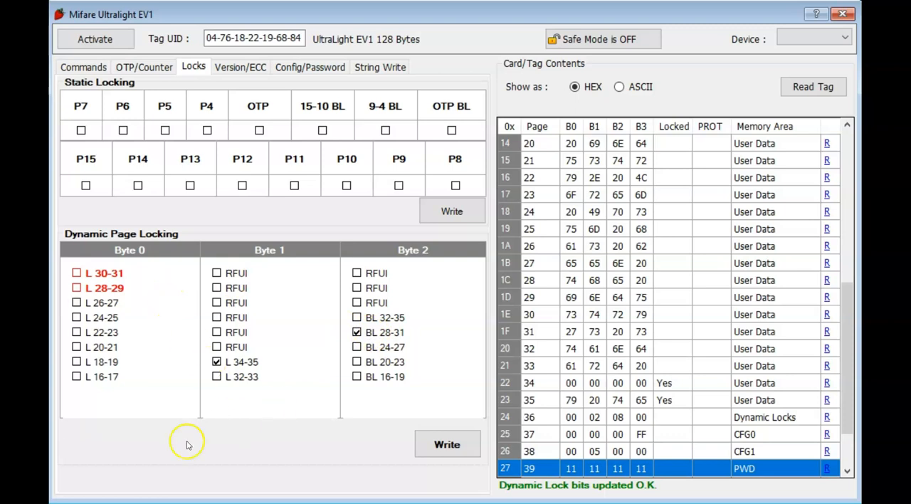
# Step: Read the tag's version data and its 32-byte ECC signature
pyautogui.click(244, 66)
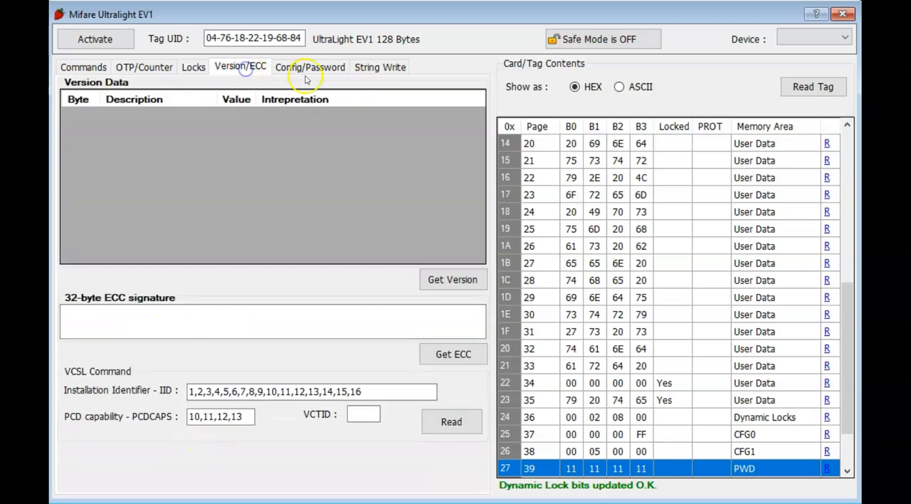
pyautogui.click(437, 278)
pyautogui.click(445, 352)
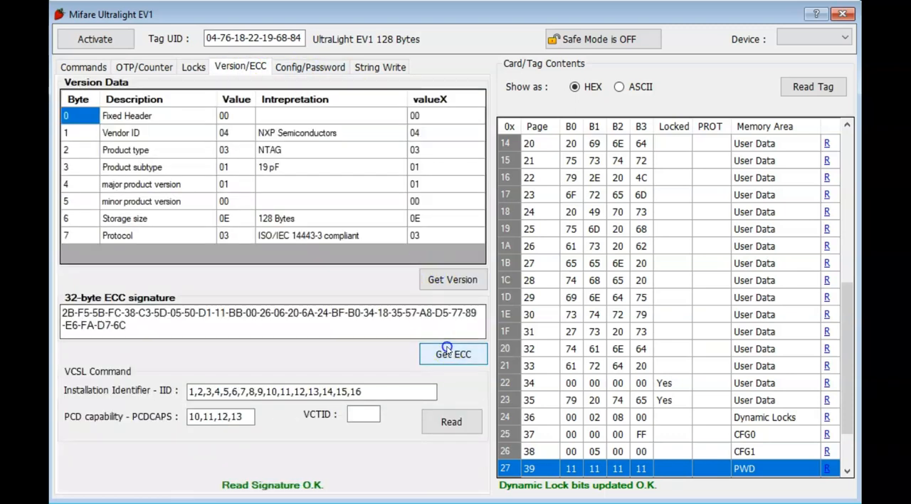
# Step: Try to read the VCTID with the VCSL command and fetch the ECC signature again
pyautogui.click(466, 415)
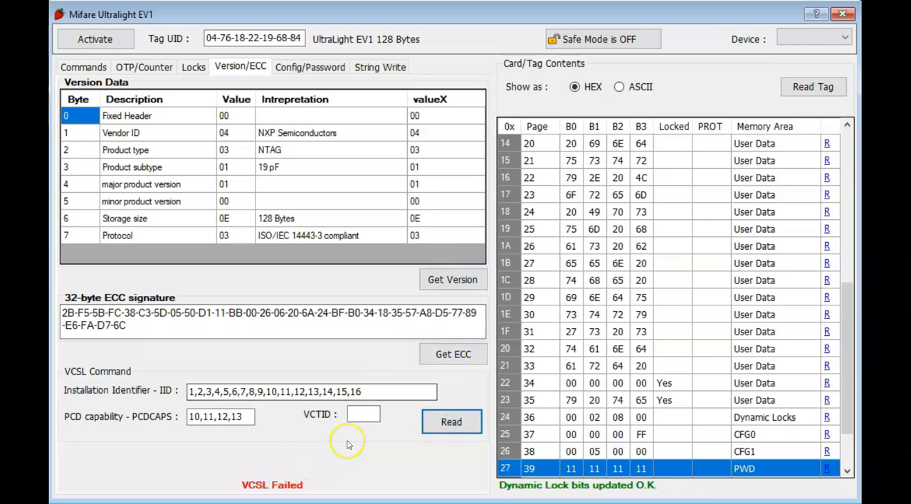
pyautogui.click(454, 358)
pyautogui.click(445, 424)
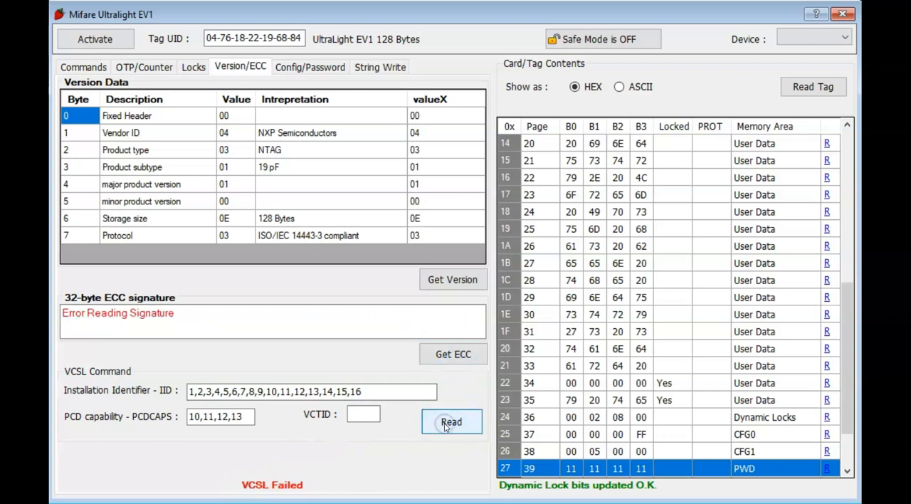
# Step: Reactivate and reread the tag, run the VCSL command with the existing IID and PCDCAPS values, and read the ECC signature
pyautogui.click(91, 39)
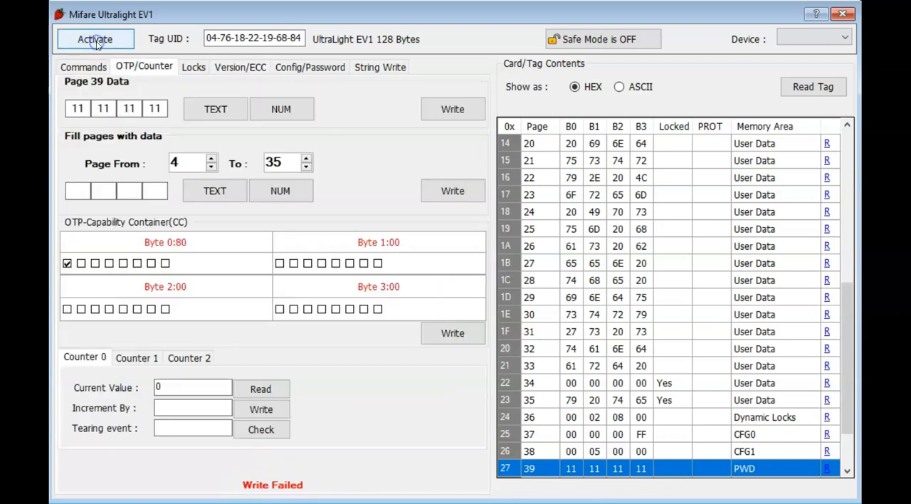
pyautogui.click(808, 87)
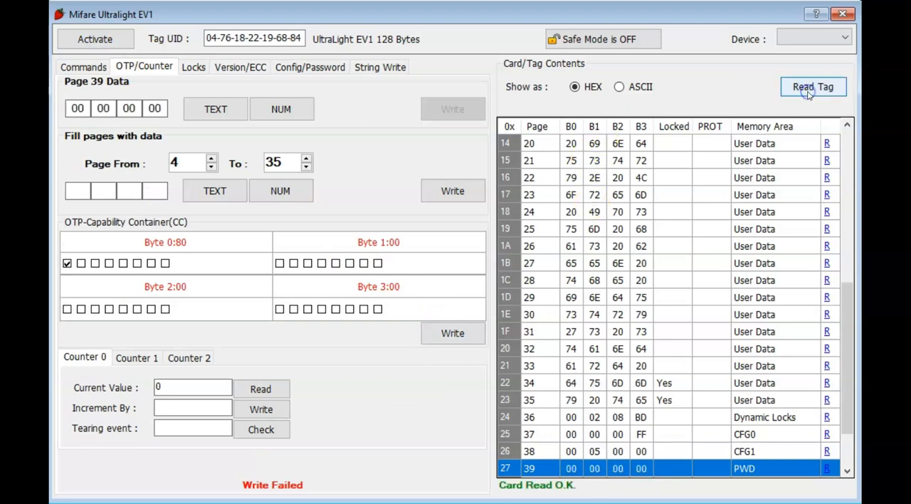
pyautogui.click(310, 67)
pyautogui.click(240, 67)
pyautogui.click(452, 421)
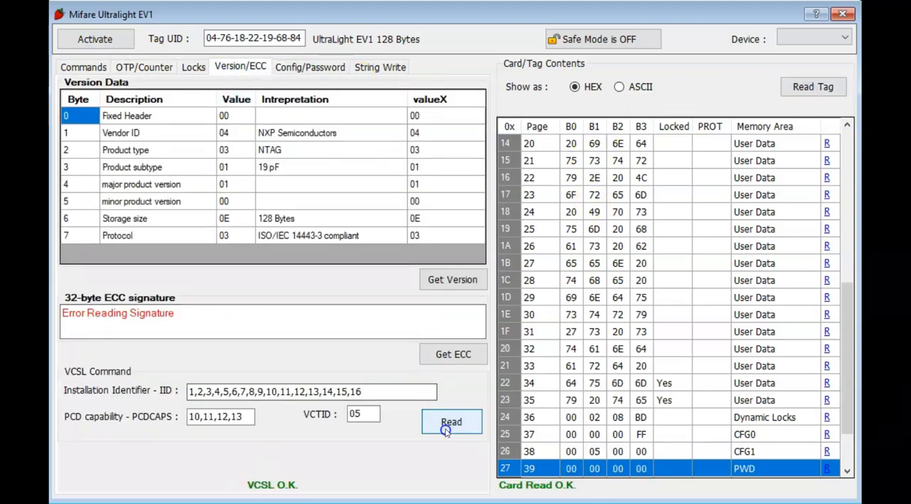
pyautogui.click(441, 351)
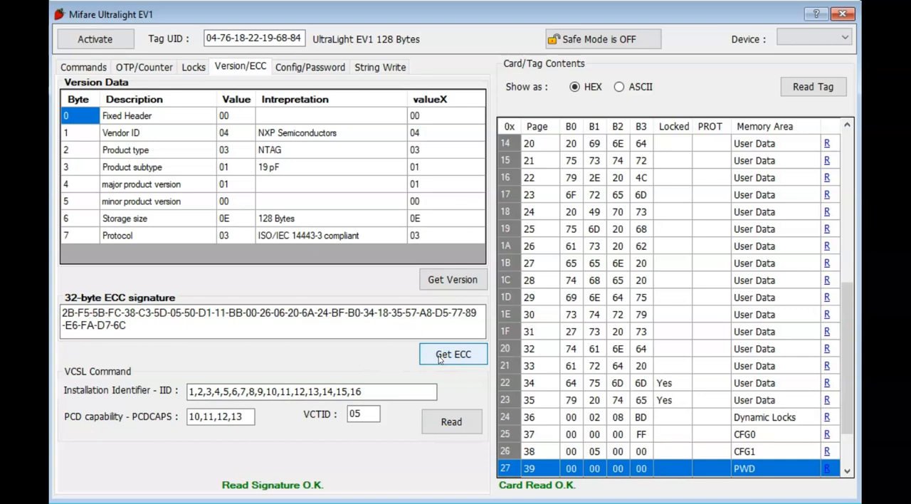
# Step: Examine the Config Page 0 and 1 settings and the tag's memory map from page 4 to the counters
pyautogui.click(314, 69)
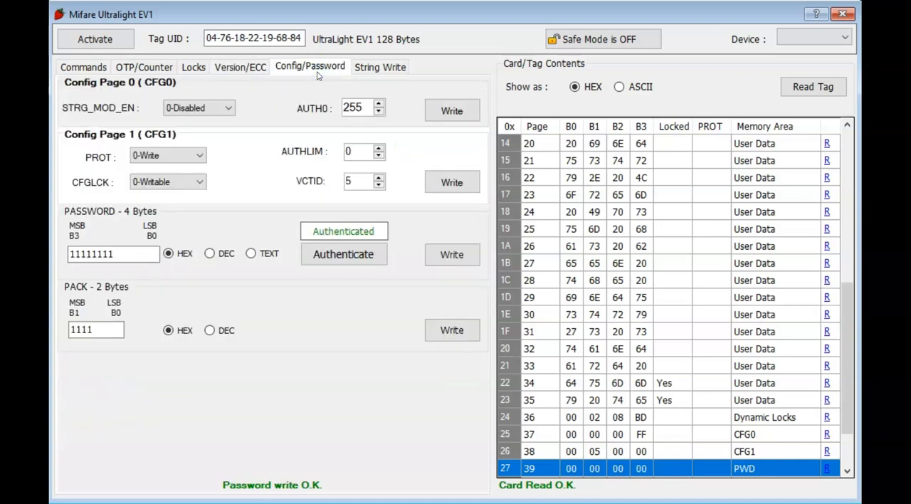
pyautogui.click(384, 67)
pyautogui.click(326, 68)
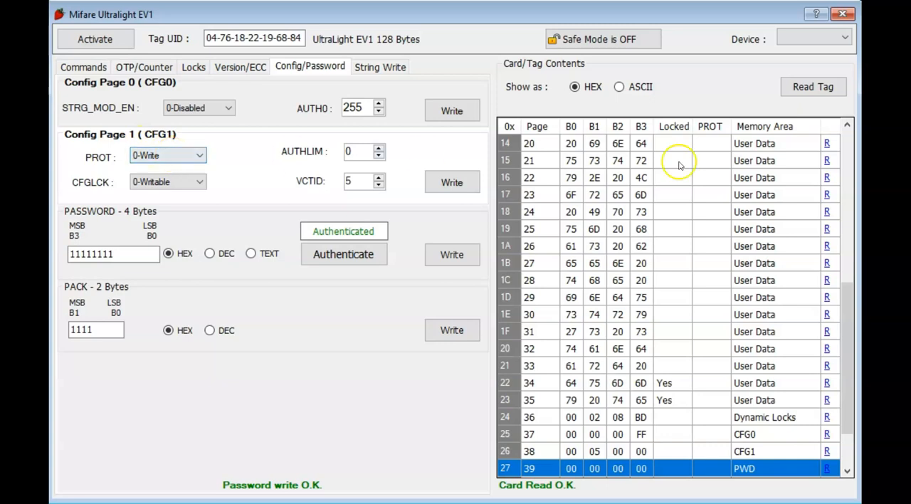
pyautogui.scroll(7, 688, 216)
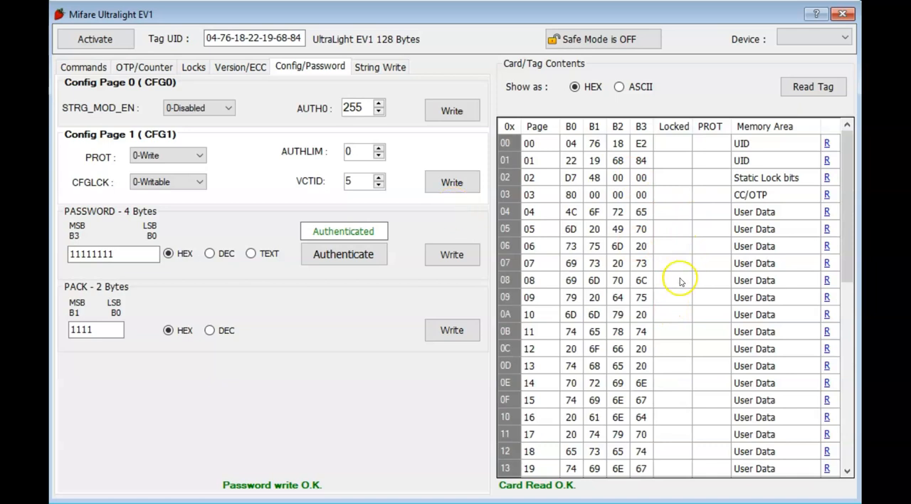
pyautogui.click(531, 212)
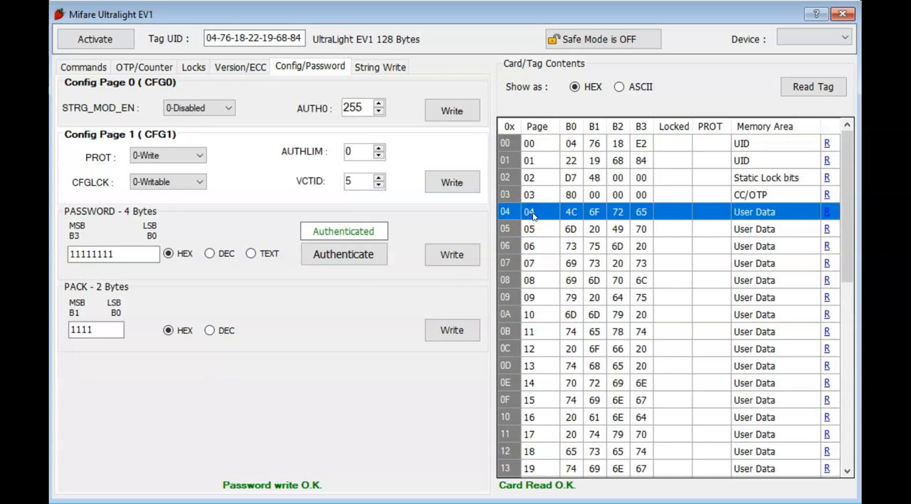
pyautogui.scroll(-4, 598, 222)
pyautogui.scroll(4, 612, 221)
pyautogui.scroll(-8, 588, 314)
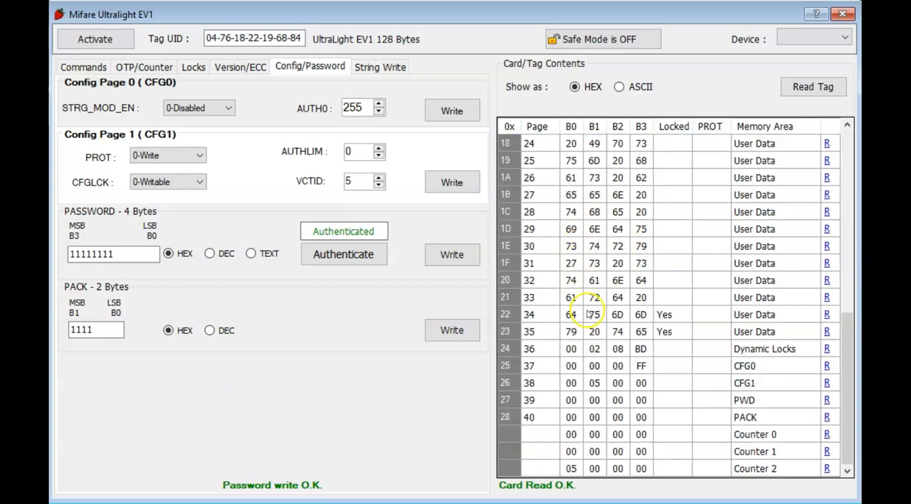
pyautogui.scroll(8, 591, 317)
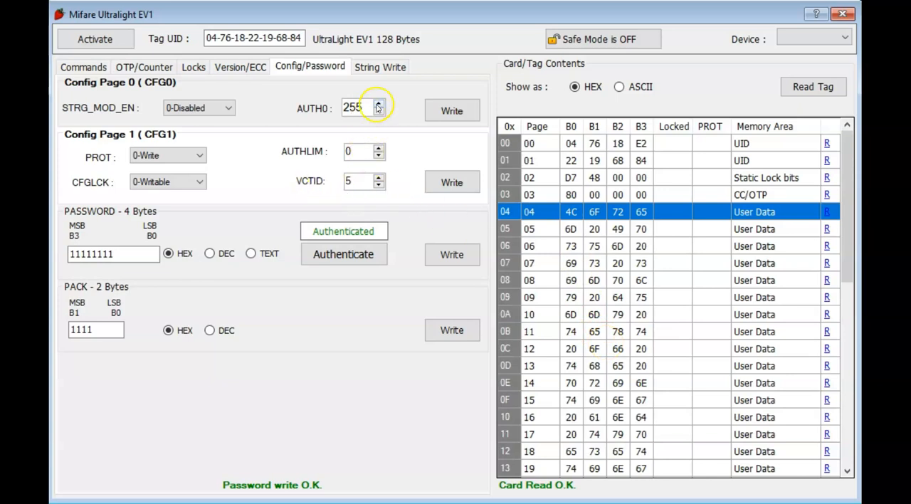
# Step: Set AUTH0 to 4 in Config Page 0 and write it to the tag, confirming the update
pyautogui.moveTo(364, 107); pyautogui.dragTo(322, 107)
pyautogui.write('4')
pyautogui.click(448, 114)
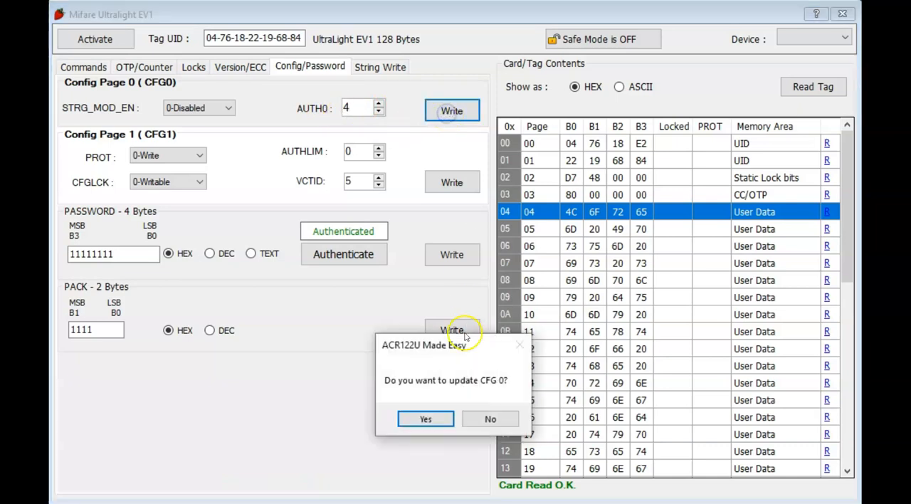
pyautogui.click(409, 419)
pyautogui.scroll(6, 708, 299)
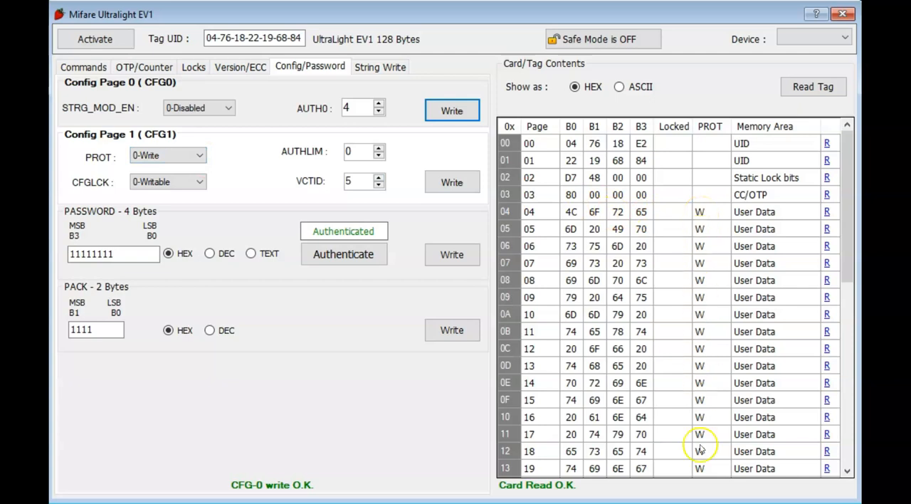
# Step: Set AUTHLIM to 3 in Config Page 1 and write it to the tag, confirming the update
pyautogui.click(93, 253)
pyautogui.click(133, 253)
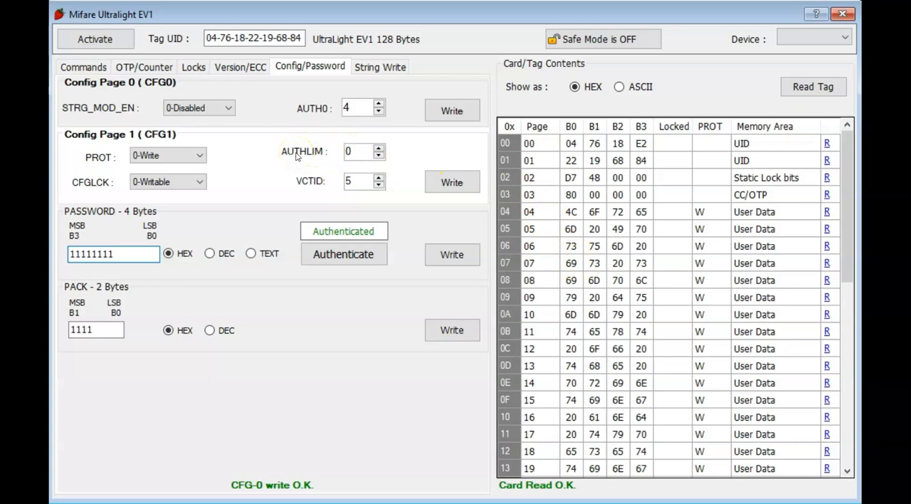
pyautogui.moveTo(358, 156); pyautogui.dragTo(331, 153)
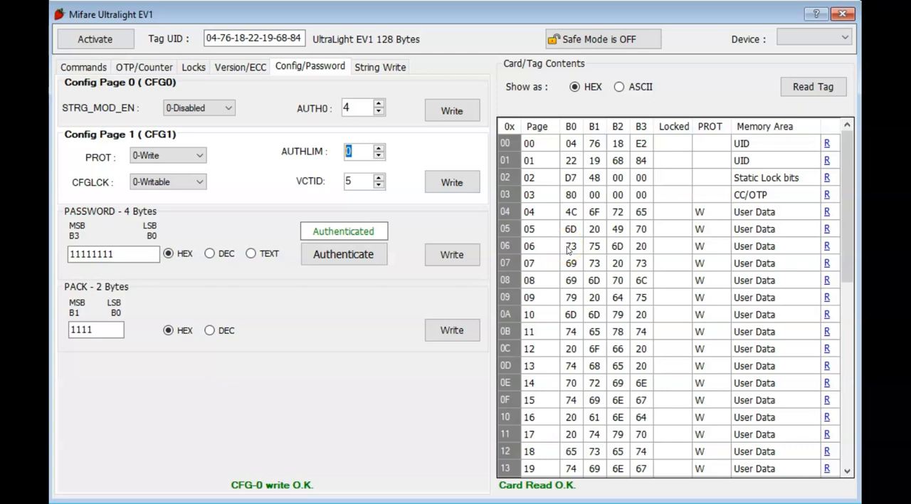
pyautogui.click(351, 153)
pyautogui.click(358, 154)
pyautogui.click(451, 182)
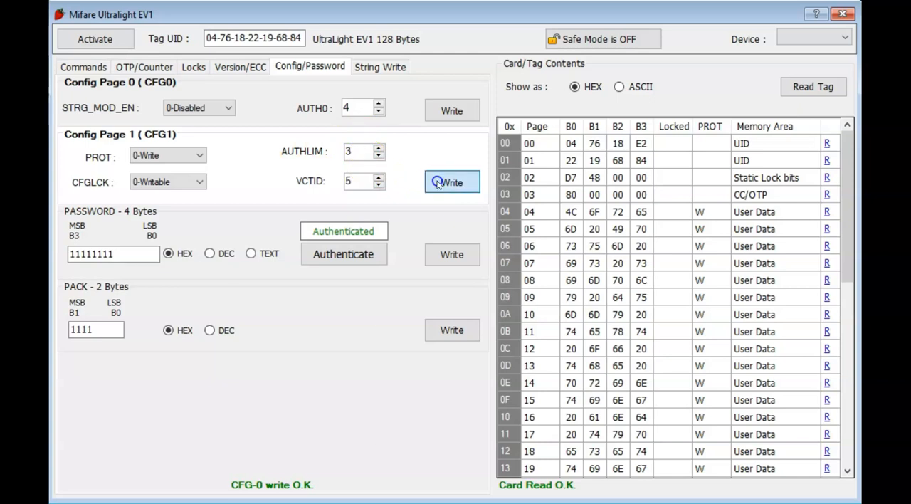
pyautogui.click(401, 419)
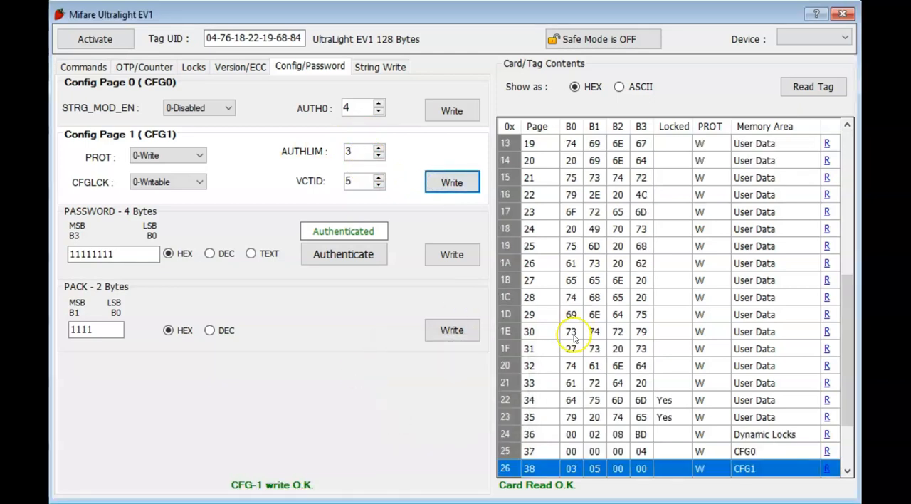
# Step: Close and reopen the MIFARE Ultralight EV1 window, activate the tag and read its contents
pyautogui.click(846, 17)
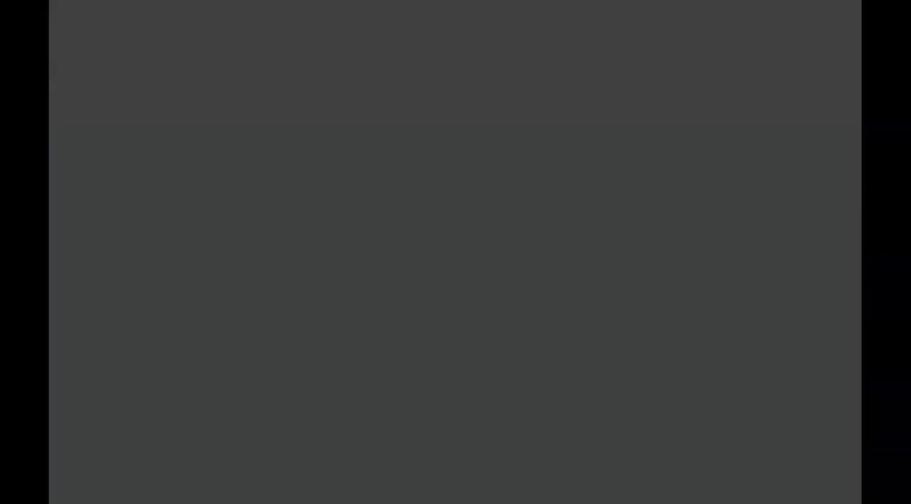
pyautogui.click(82, 1)
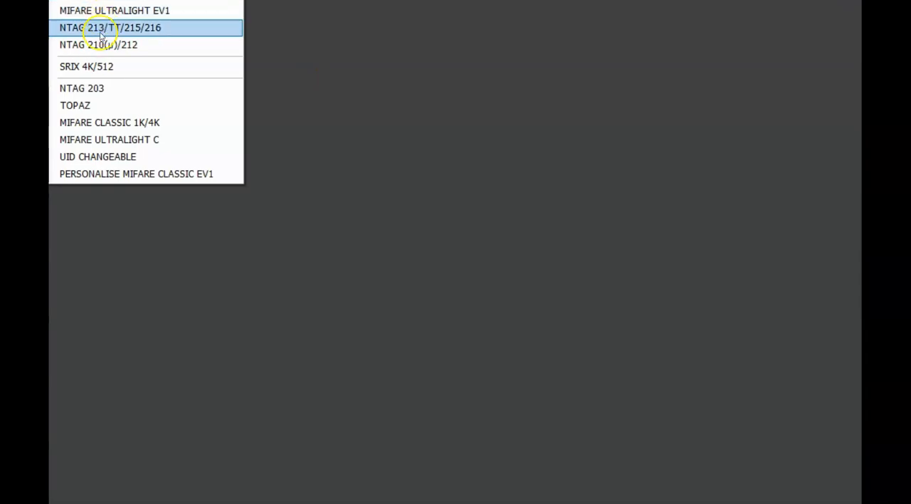
pyautogui.click(102, 11)
pyautogui.click(112, 40)
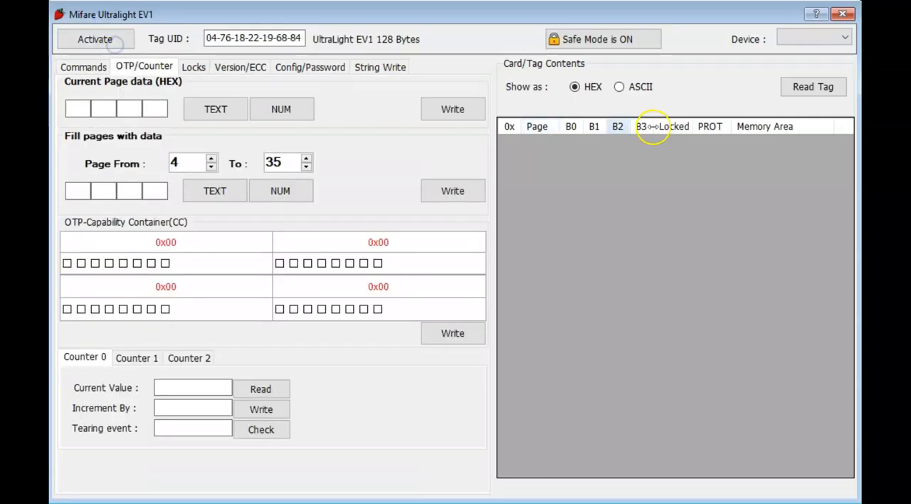
pyautogui.click(822, 87)
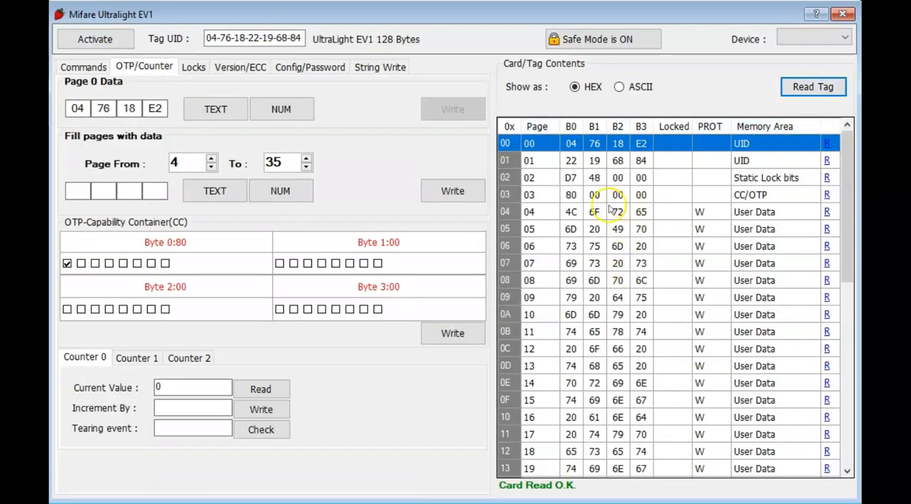
# Step: Set the page 4 data to decimal 0 and try to write it to the protected page without authentication
pyautogui.click(539, 214)
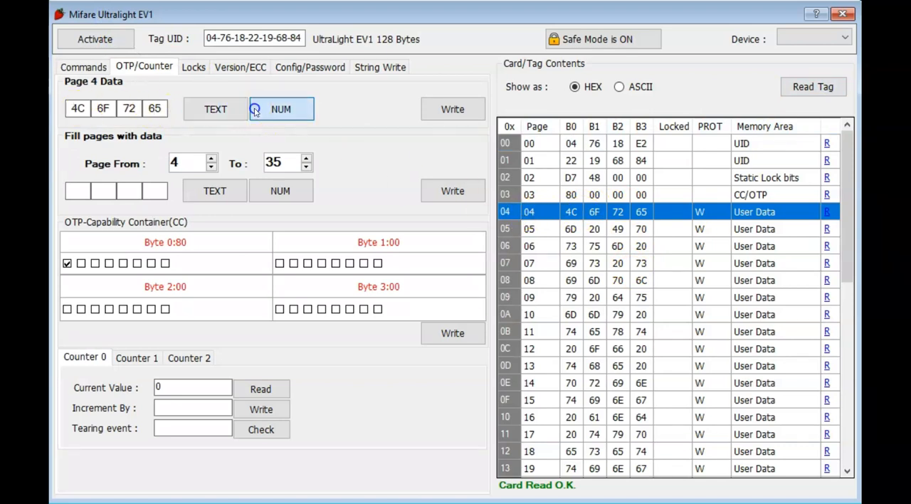
pyautogui.click(281, 109)
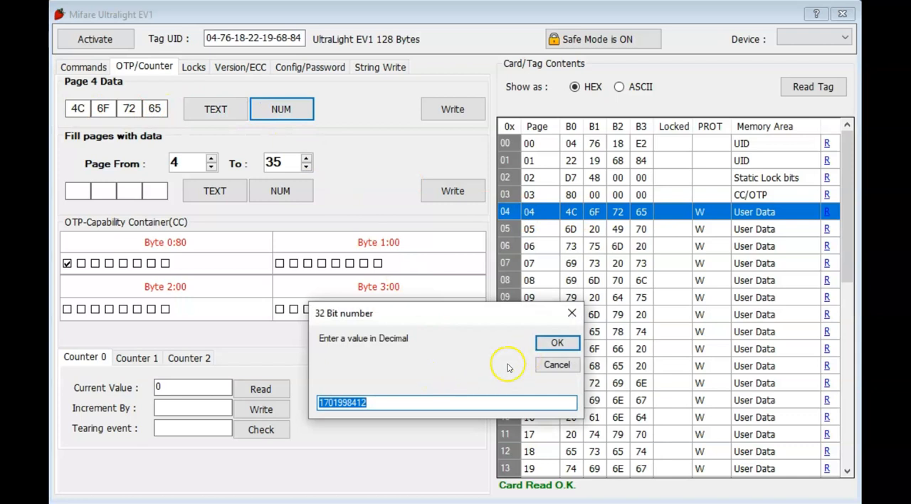
pyautogui.write('0')
pyautogui.click(546, 345)
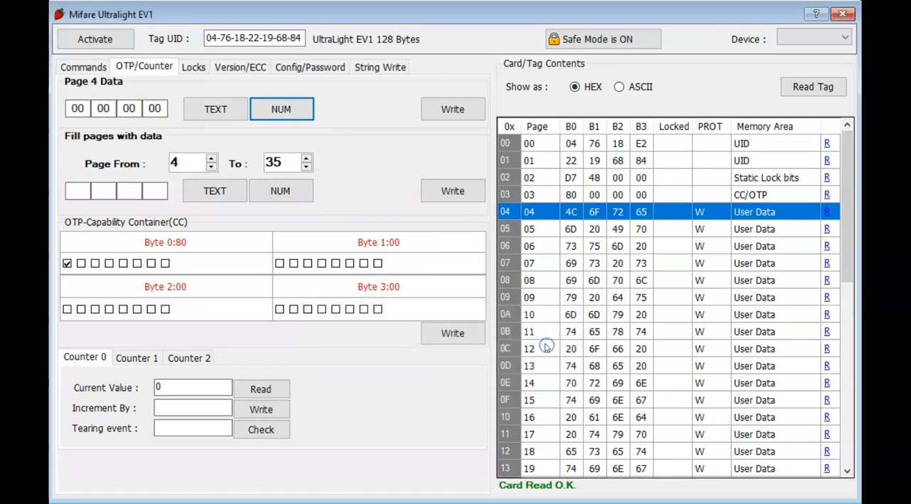
pyautogui.click(450, 111)
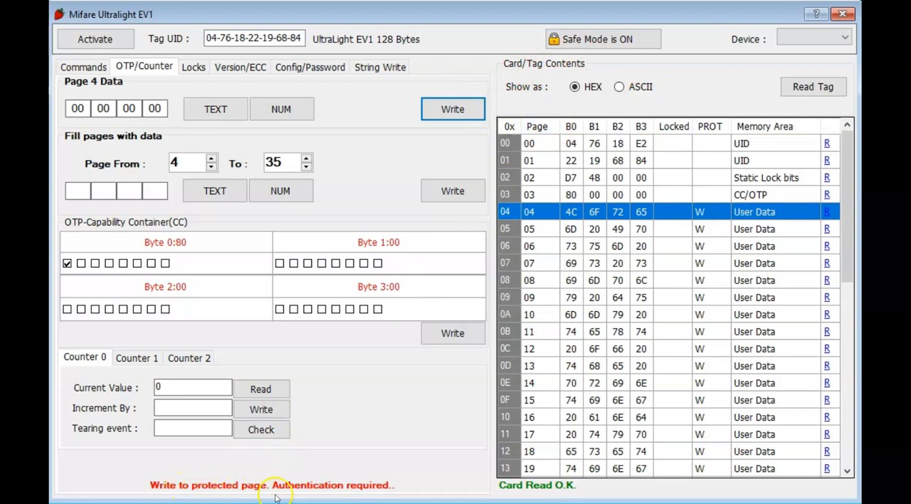
# Step: Turn Safe Mode off and retry writing the zeroed data to page 4 without authentication
pyautogui.click(588, 42)
pyautogui.click(460, 110)
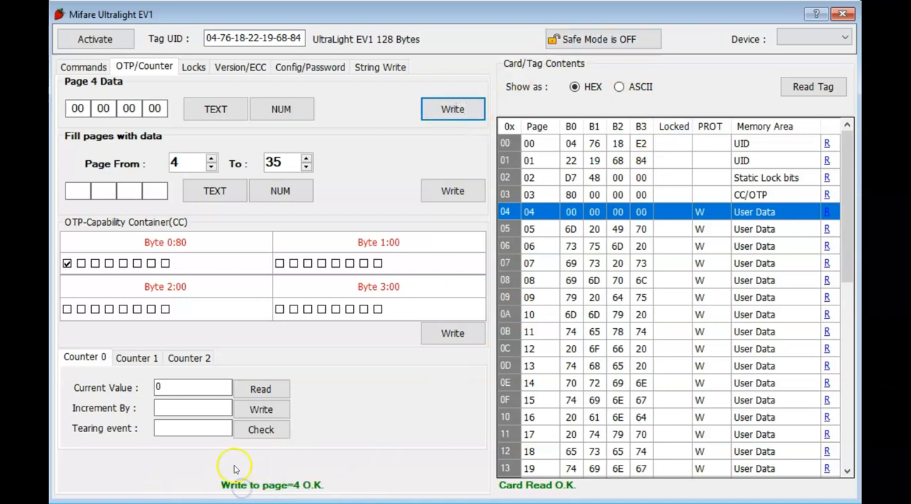
pyautogui.click(453, 111)
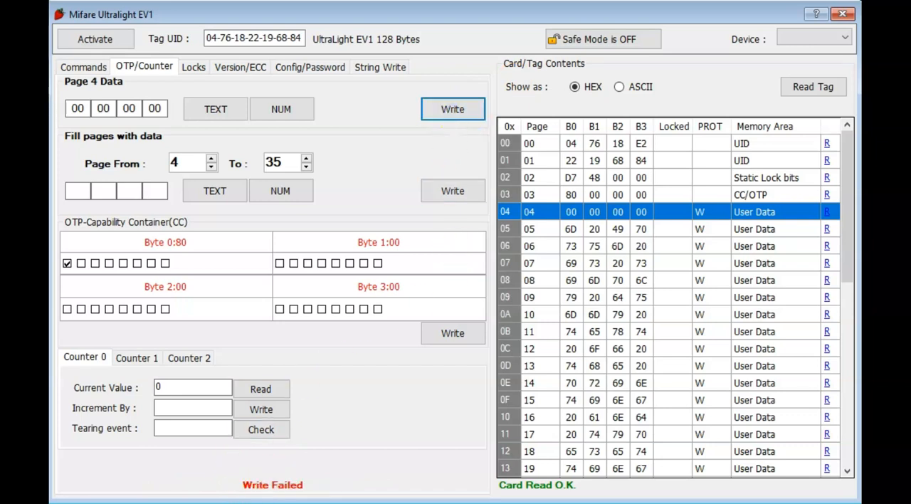
# Step: Reactivate and reread the tag, then authenticate with the 4-byte hexadecimal password and select page 4 in the tag contents
pyautogui.click(98, 43)
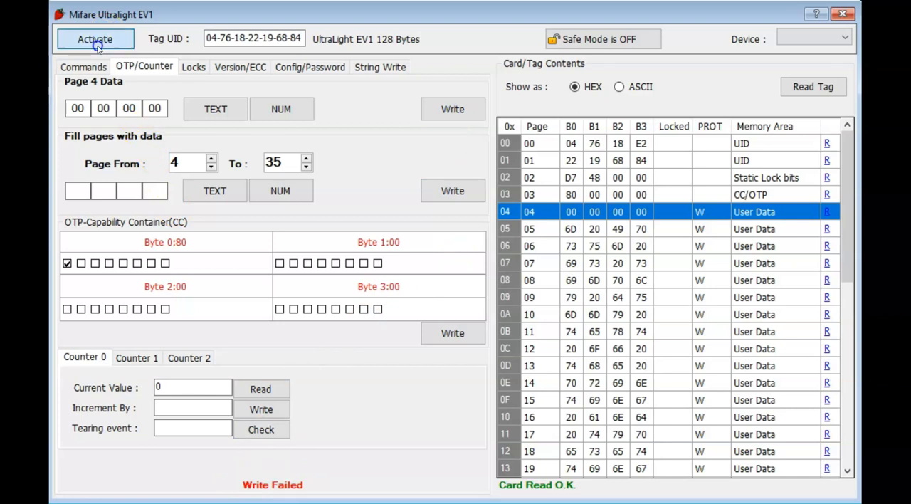
pyautogui.click(801, 86)
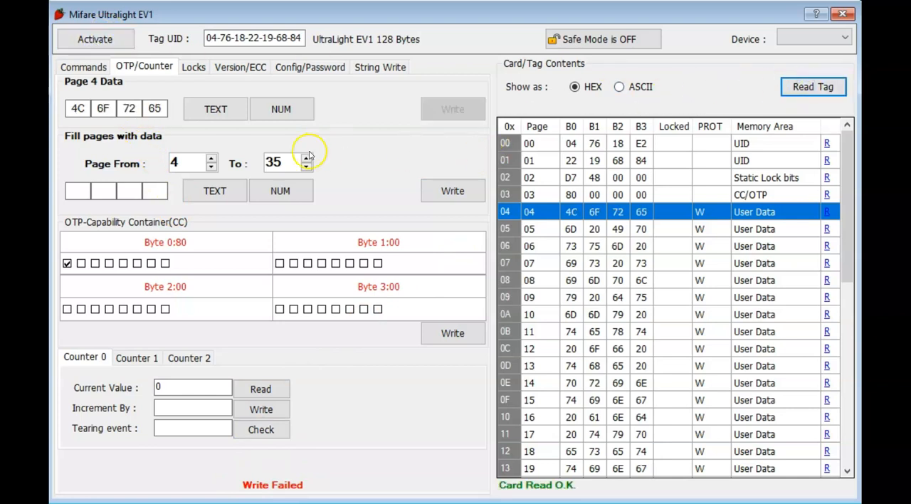
pyautogui.click(311, 67)
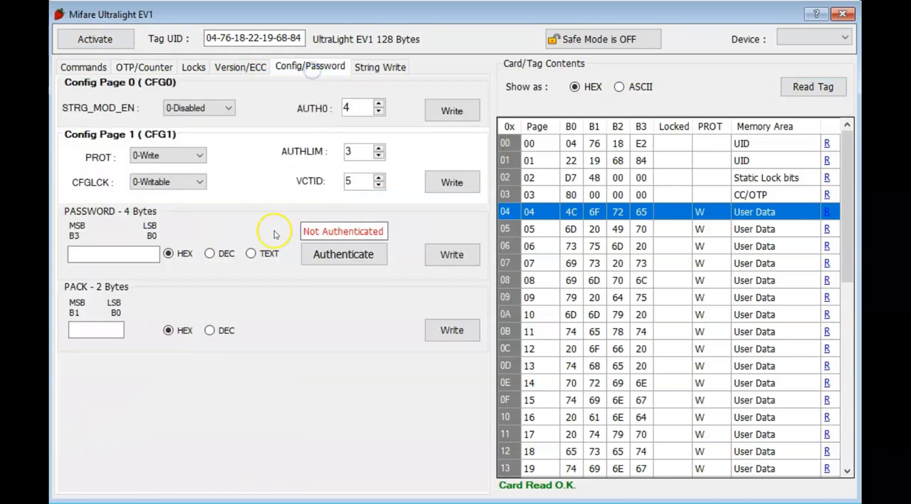
pyautogui.click(126, 256)
pyautogui.click(318, 259)
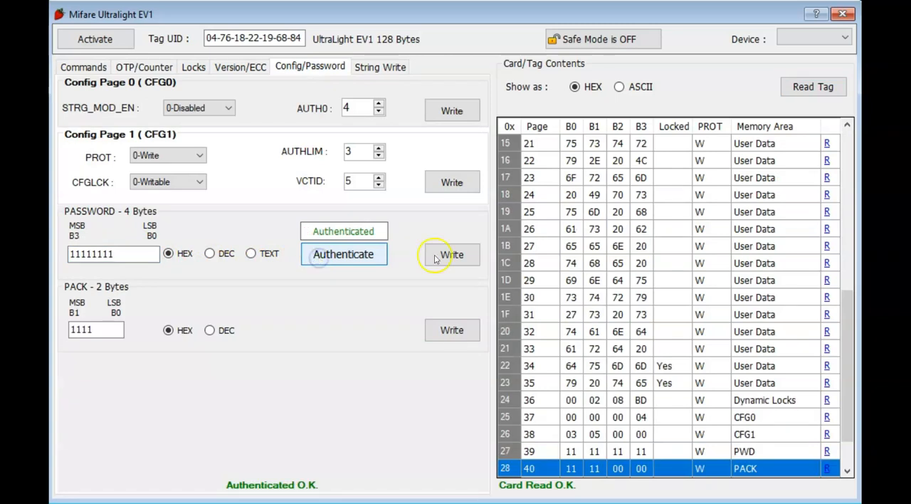
pyautogui.scroll(10, 598, 231)
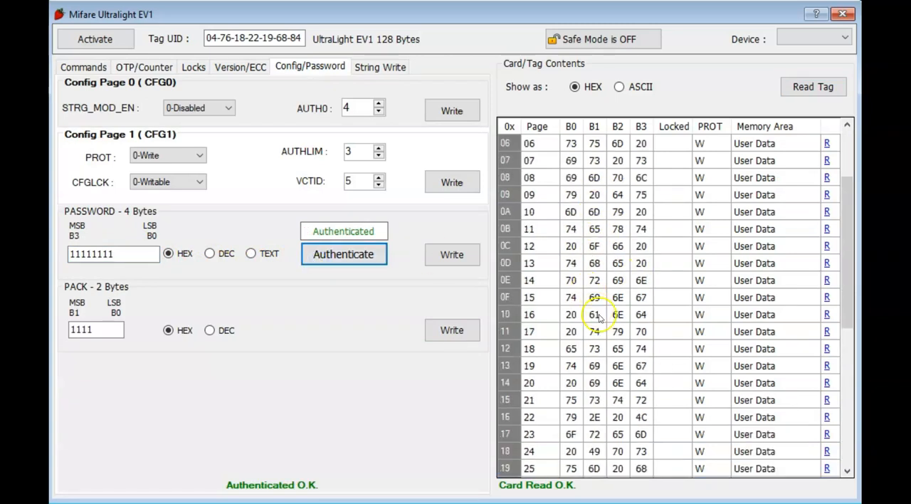
pyautogui.click(583, 213)
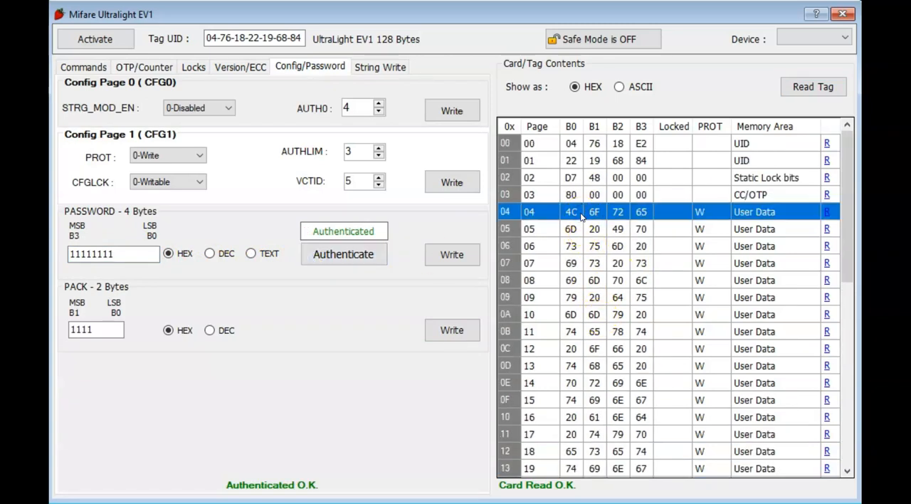
# Step: Fill pages 4 to 30 with decimal 0, confirm the multiple-page write and check the resulting page contents
pyautogui.click(144, 67)
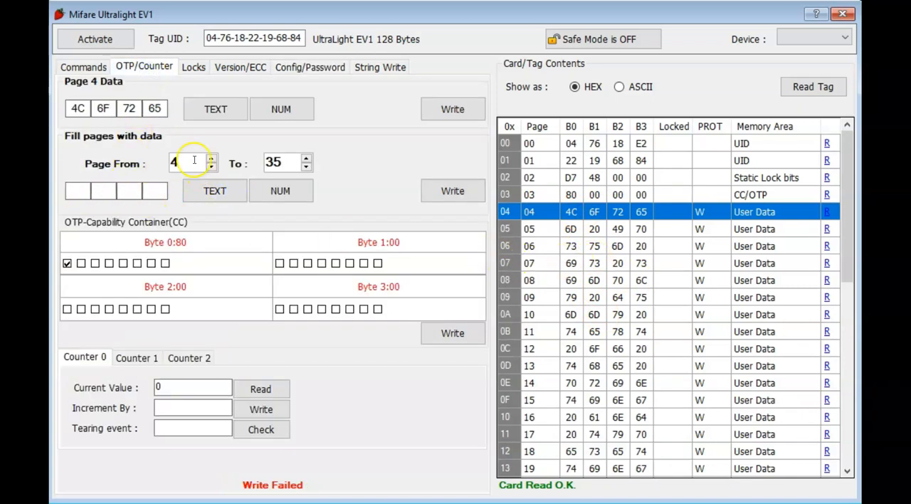
pyautogui.moveTo(194, 159); pyautogui.dragTo(156, 158)
pyautogui.moveTo(281, 162); pyautogui.dragTo(238, 163)
pyautogui.write('3')
pyautogui.click(280, 191)
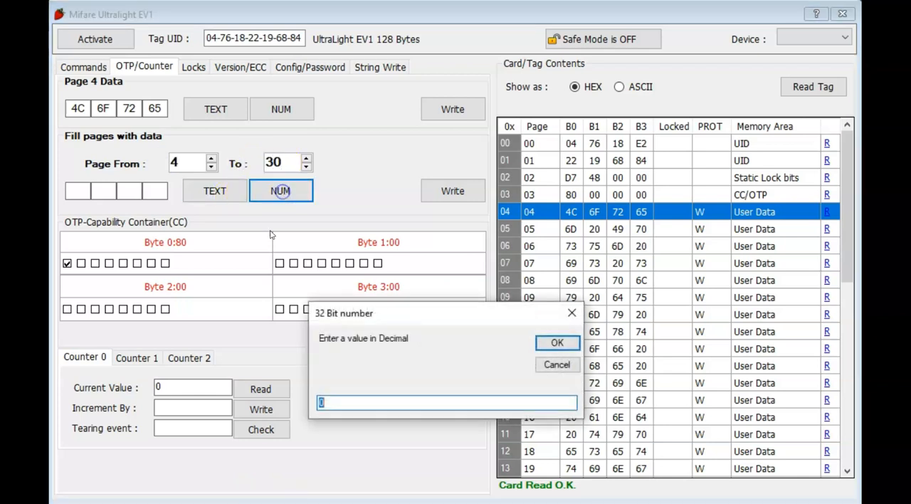
pyautogui.click(554, 343)
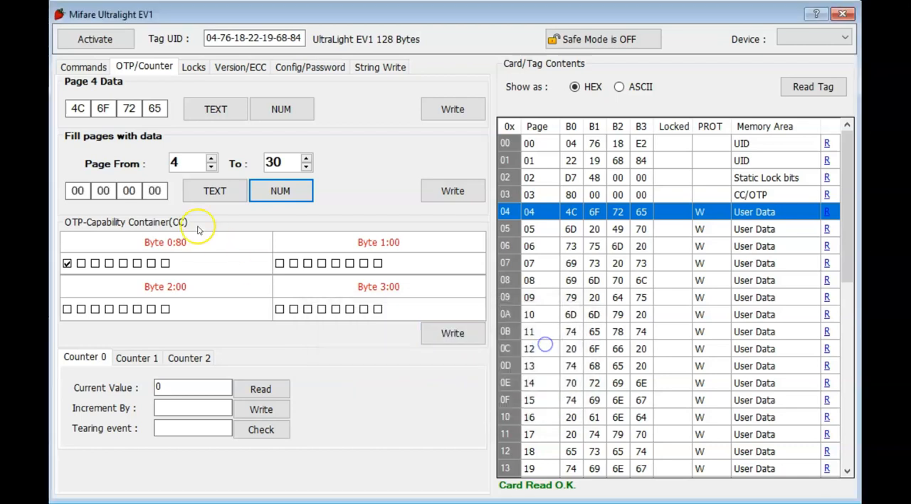
pyautogui.click(453, 191)
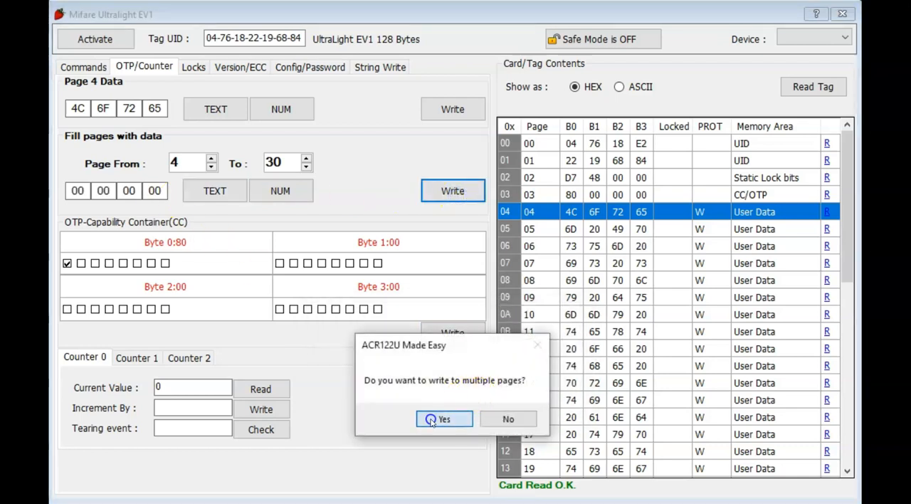
pyautogui.click(433, 416)
pyautogui.scroll(-8, 618, 334)
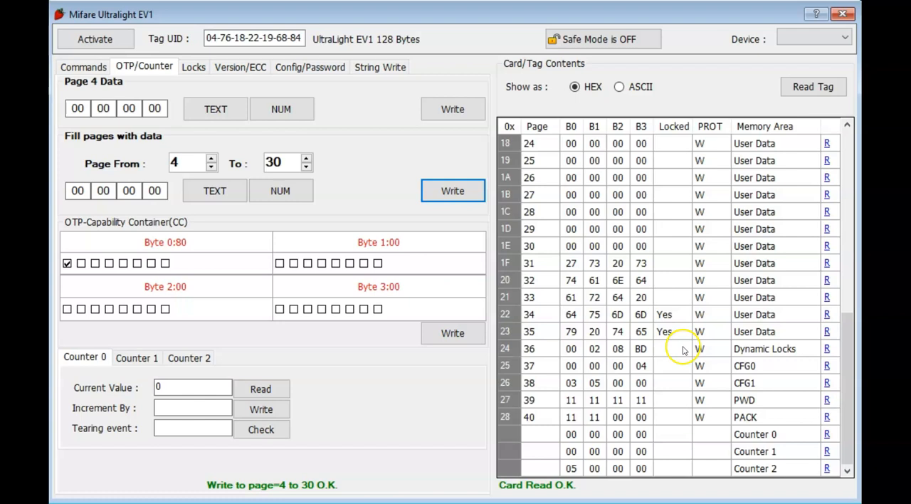
pyautogui.click(590, 245)
pyautogui.scroll(8, 610, 355)
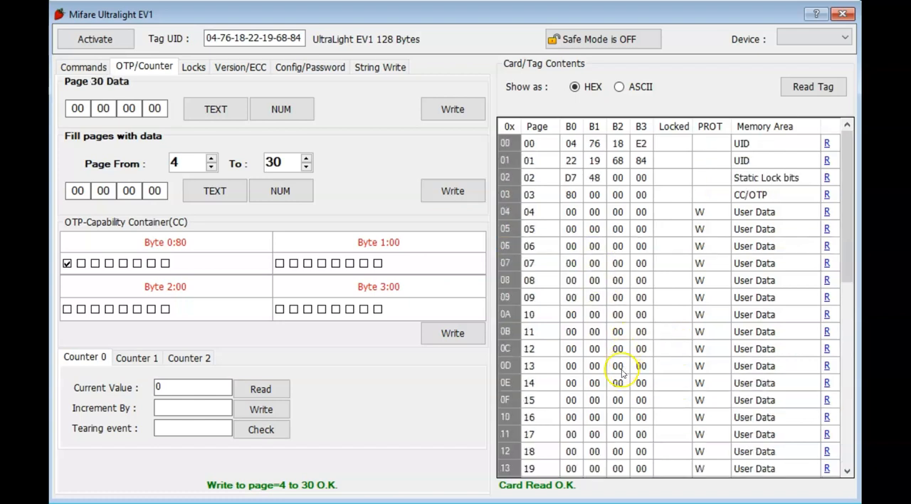
# Step: Clear the command log and return to the OTP and counter settings
pyautogui.click(89, 66)
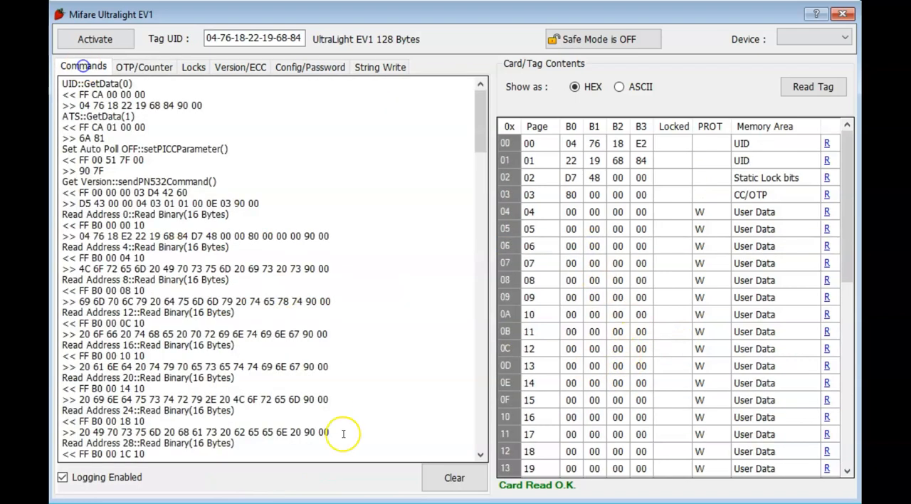
pyautogui.click(438, 479)
pyautogui.click(135, 65)
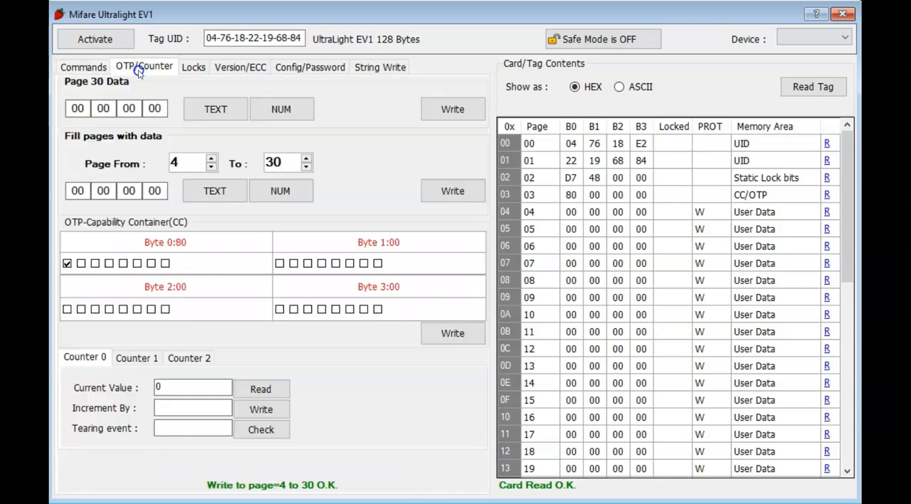
# Step: Retrieve the tag's version data and 32-byte ECC signature, and reread the tag's contents
pyautogui.click(244, 68)
pyautogui.click(453, 280)
pyautogui.click(453, 355)
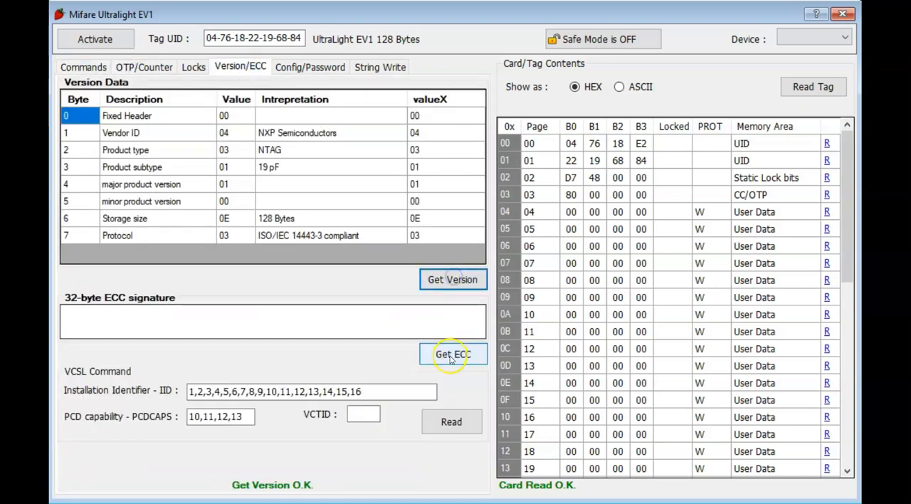
pyautogui.click(803, 89)
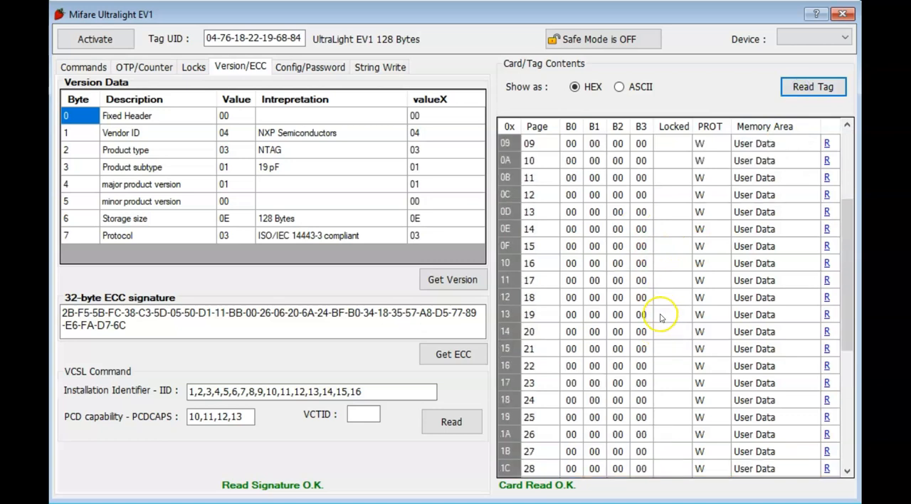
# Step: Examine the command log for the binary page reads and counter reads exchanged with the tag
pyautogui.click(98, 69)
pyautogui.scroll(-3, 100, 214)
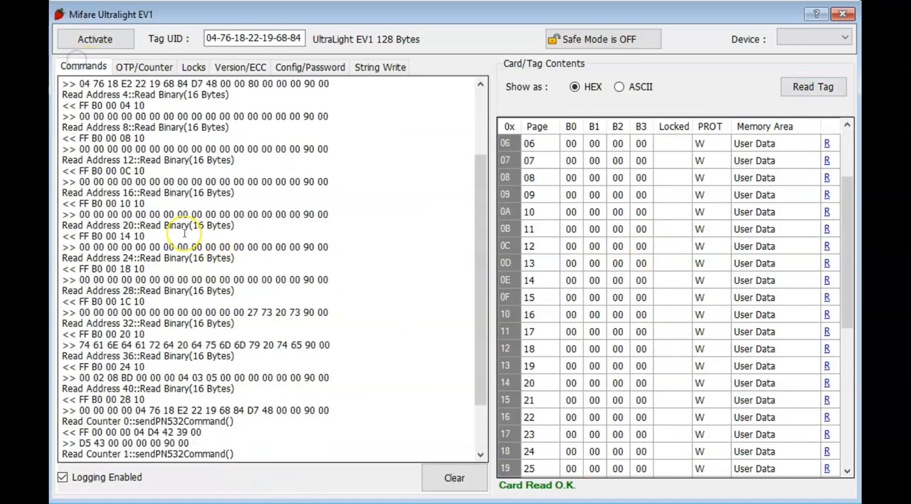
pyautogui.moveTo(63, 226); pyautogui.dragTo(166, 227)
pyautogui.click(152, 239)
pyautogui.scroll(-2, 230, 289)
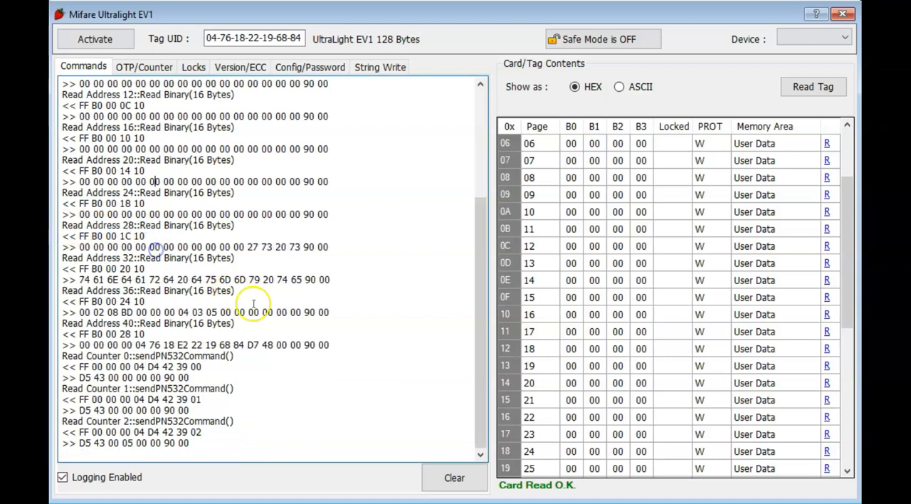
pyautogui.scroll(5, 326, 320)
# Step: Show the tag's static and dynamic page locking settings
pyautogui.click(163, 71)
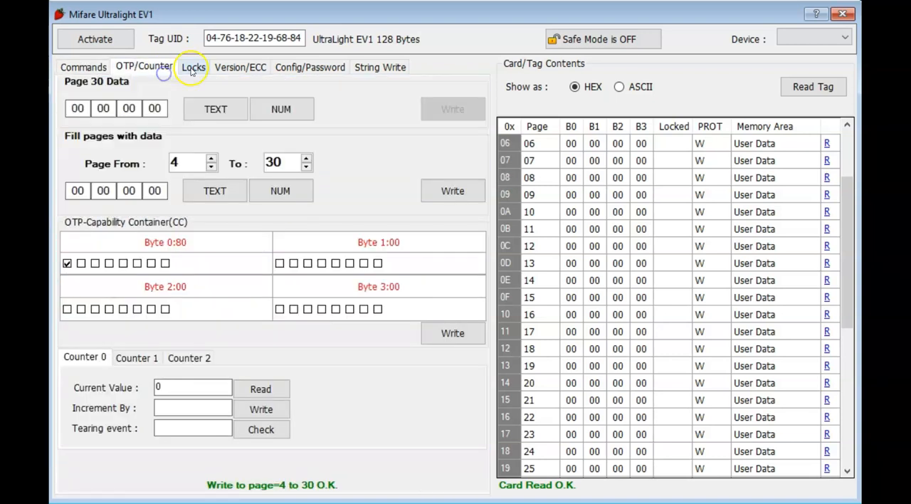
pyautogui.click(193, 68)
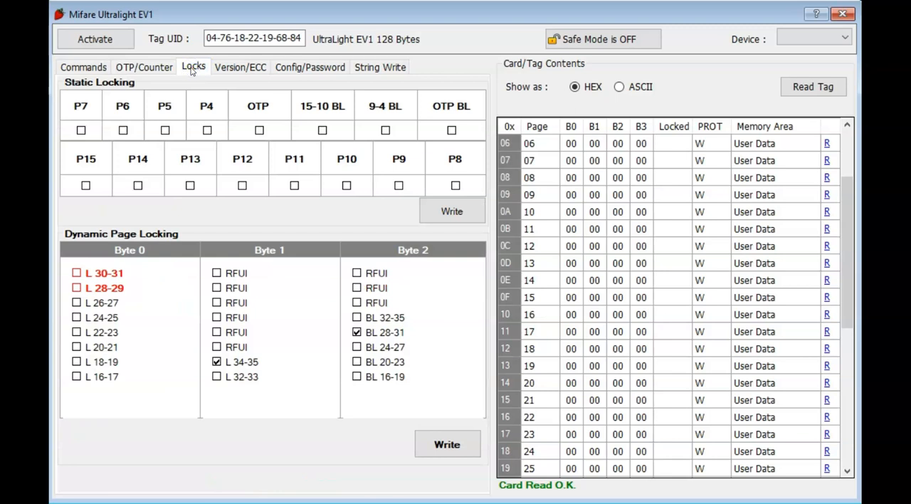
pyautogui.click(192, 80)
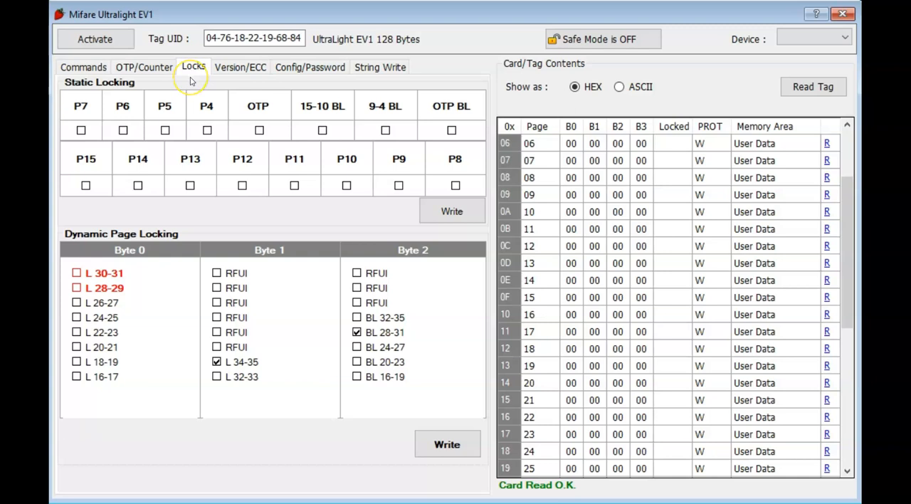